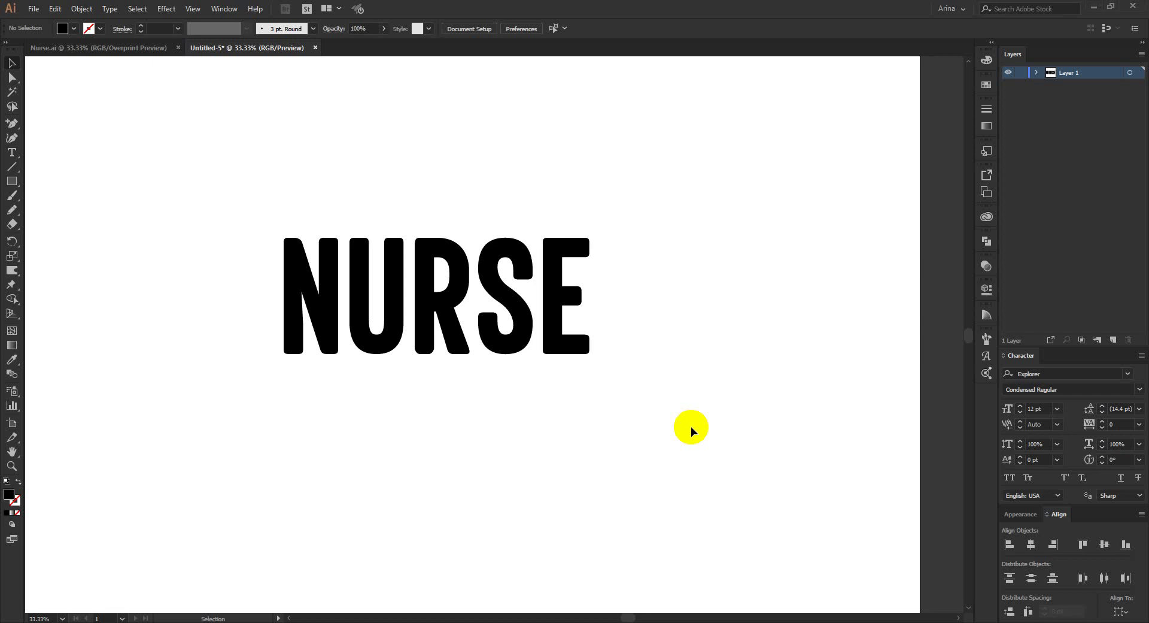
- Move the NURSE text slightly lower and to the right on the artboard
left_click_drag(721, 476, 686, 492)
left_click(685, 492)
left_click_drag(502, 307, 534, 376)
left_click(672, 393)
left_click_drag(222, 170, 219, 204)
left_click(740, 507)
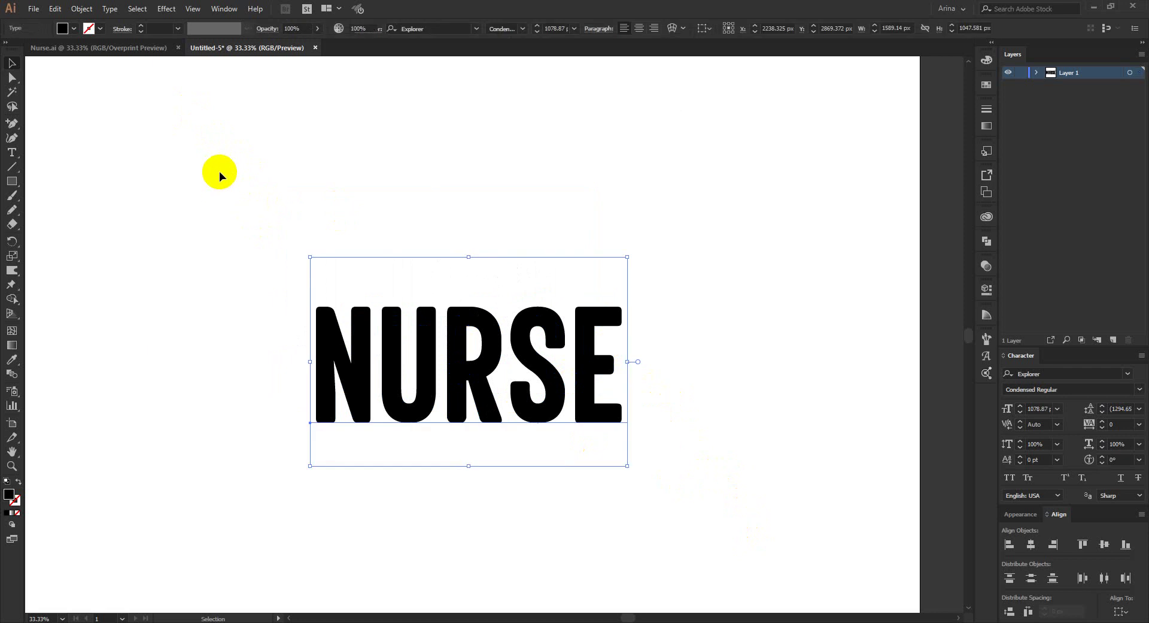
left_click_drag(224, 145, 724, 451)
left_click(724, 451)
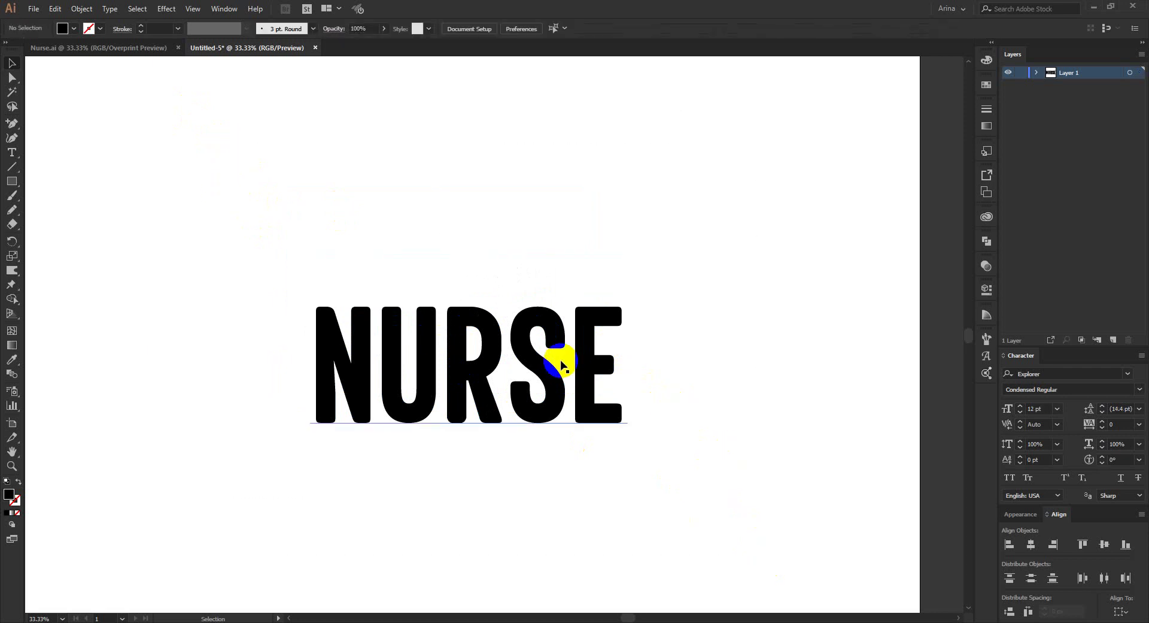
left_click_drag(730, 209, 293, 465)
left_click(442, 520)
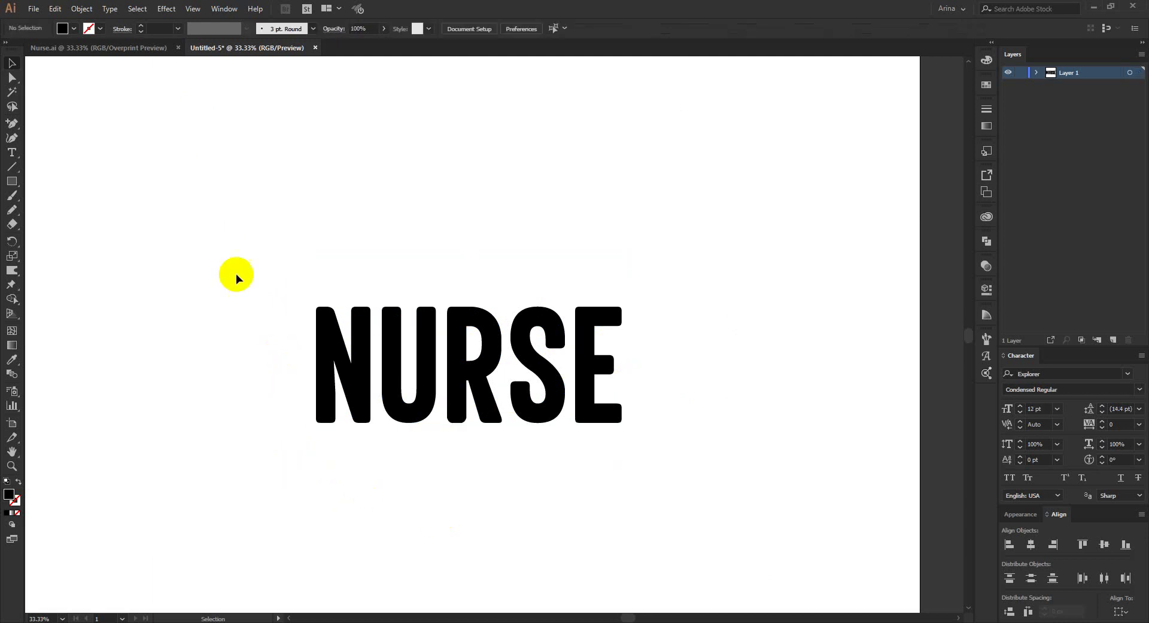
left_click_drag(226, 232, 718, 536)
left_click(712, 526)
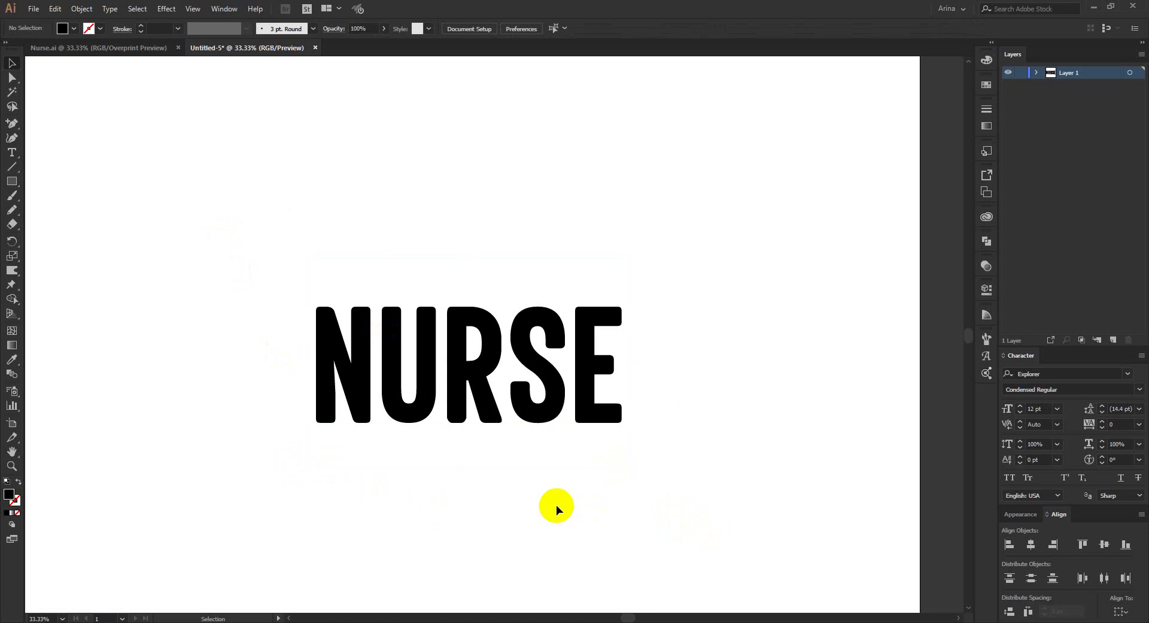
left_click(542, 382)
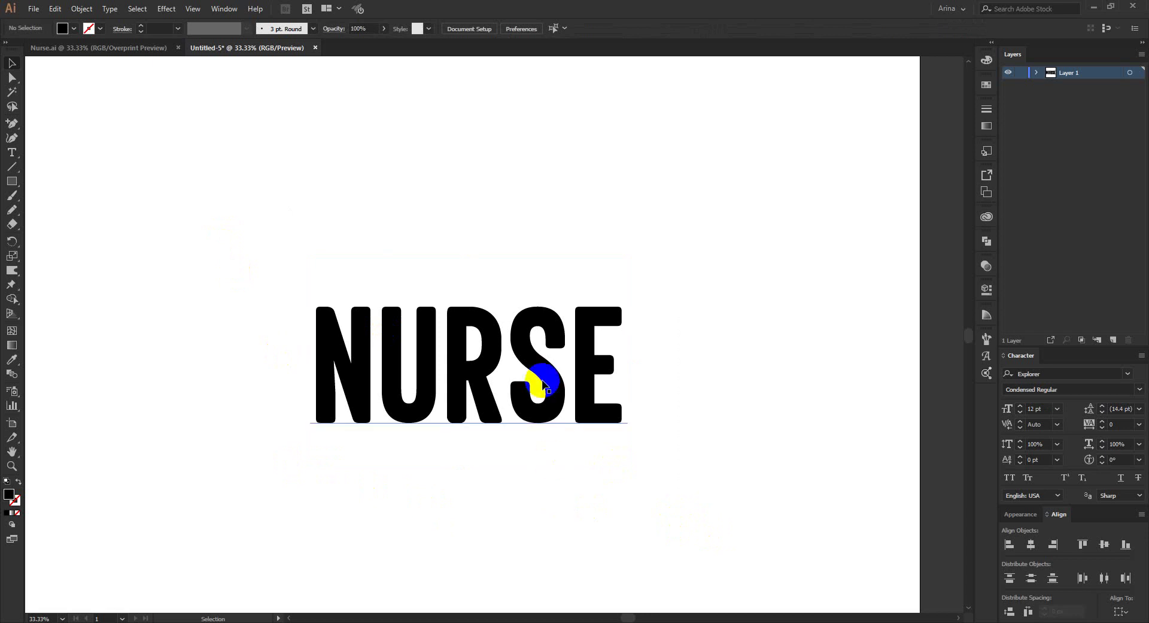
left_click(538, 488)
left_click(543, 372)
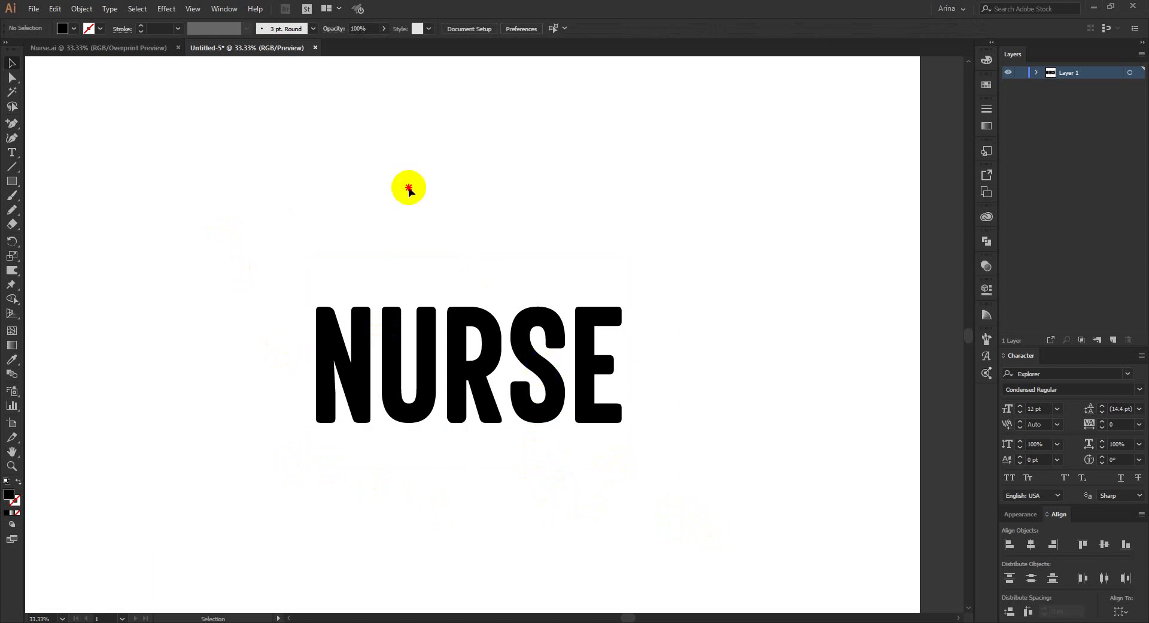
left_click_drag(215, 139, 206, 213)
left_click(723, 525)
left_click_drag(199, 134, 721, 537)
key("ctrl+shift+a")
scroll(521, 376, "up", 1)
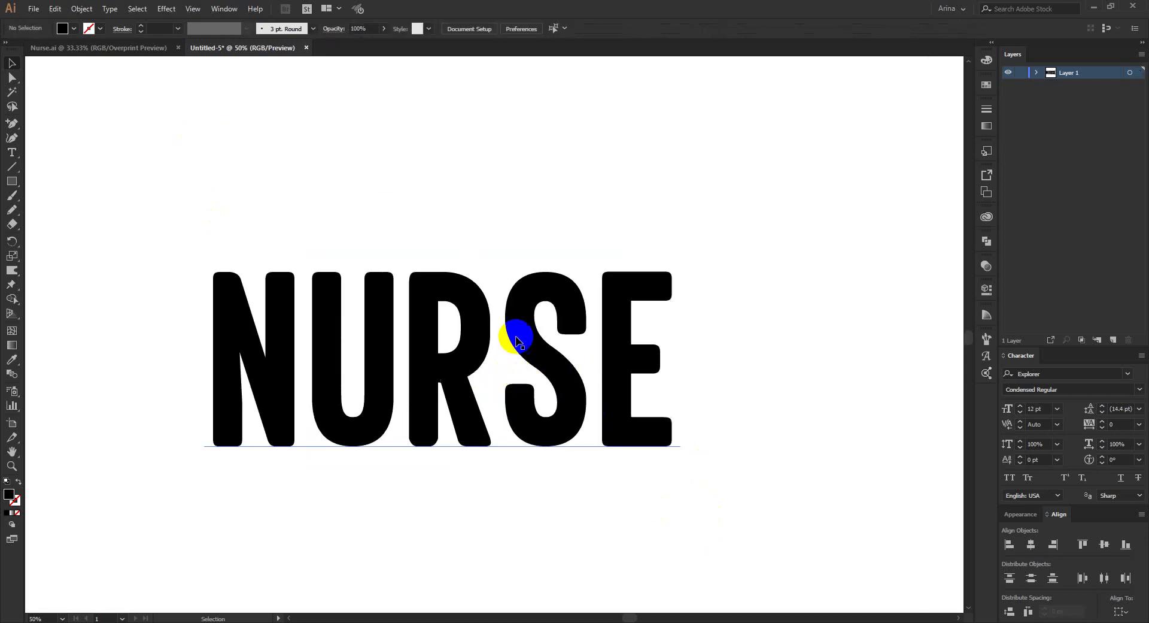
left_click(516, 340)
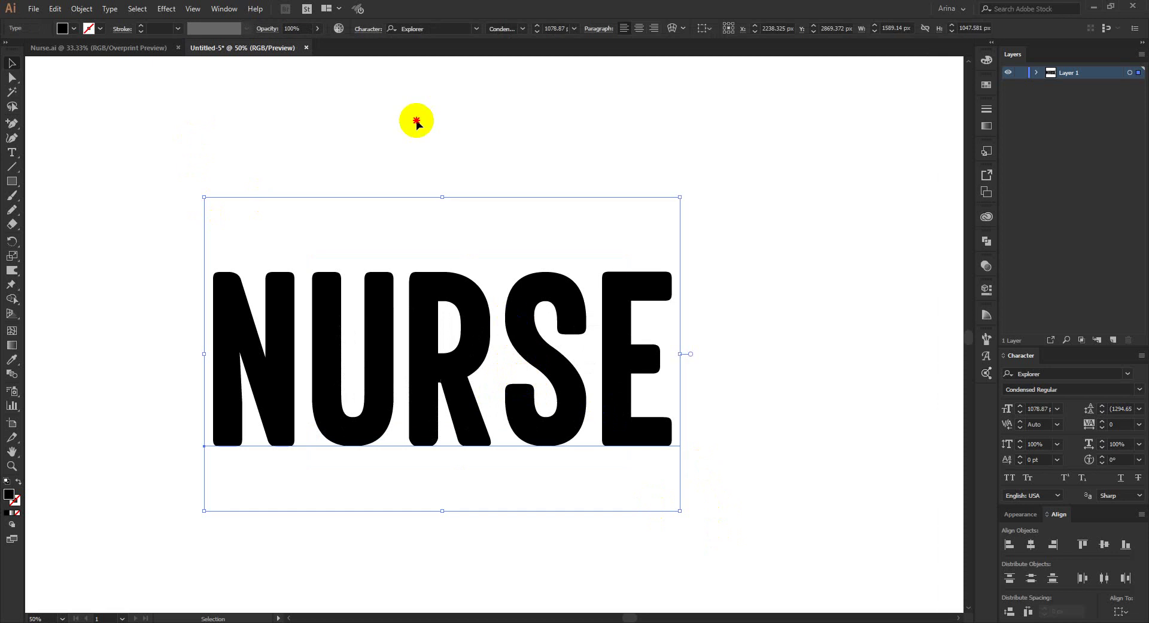
left_click_drag(344, 124, 644, 514)
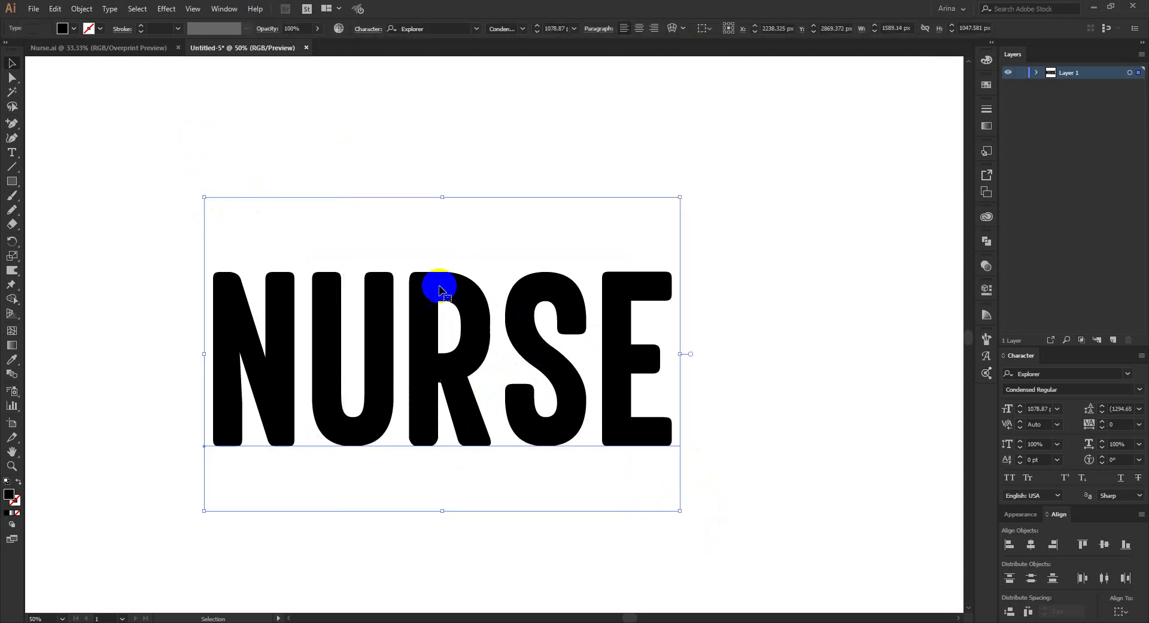
left_click(446, 298)
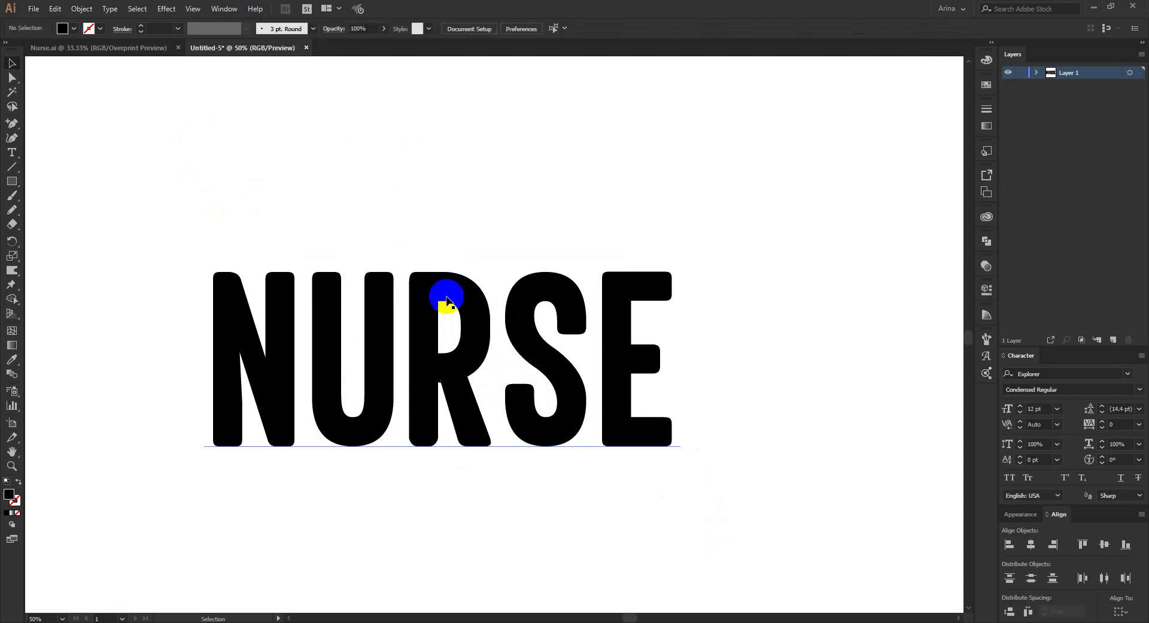
left_click(539, 309)
left_click(550, 267)
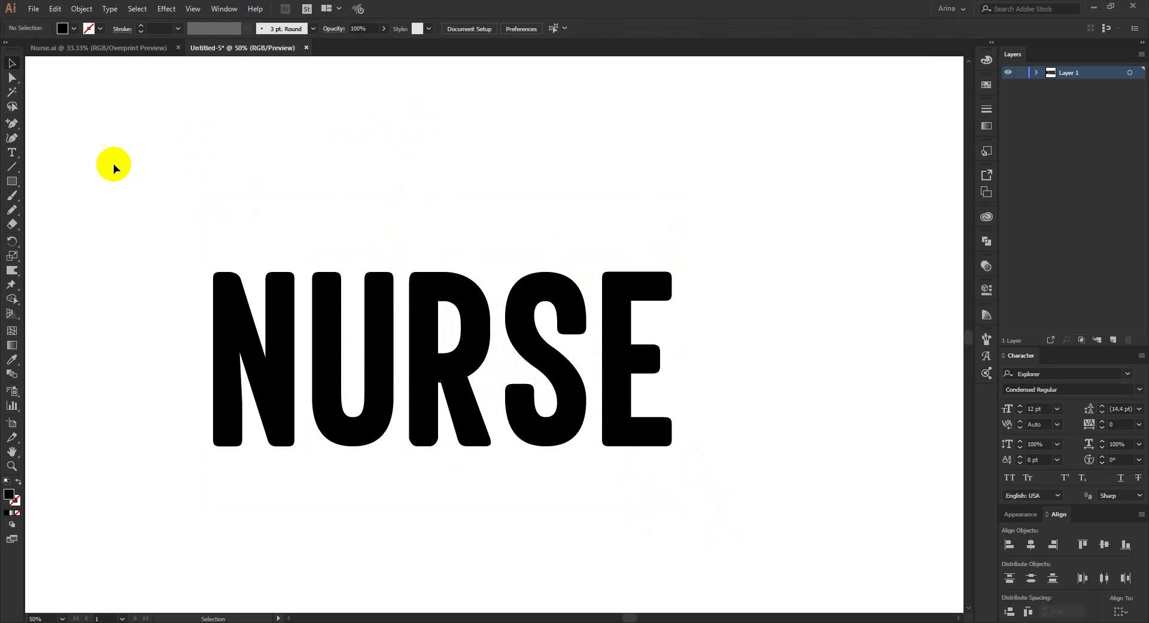
left_click_drag(114, 150, 743, 546)
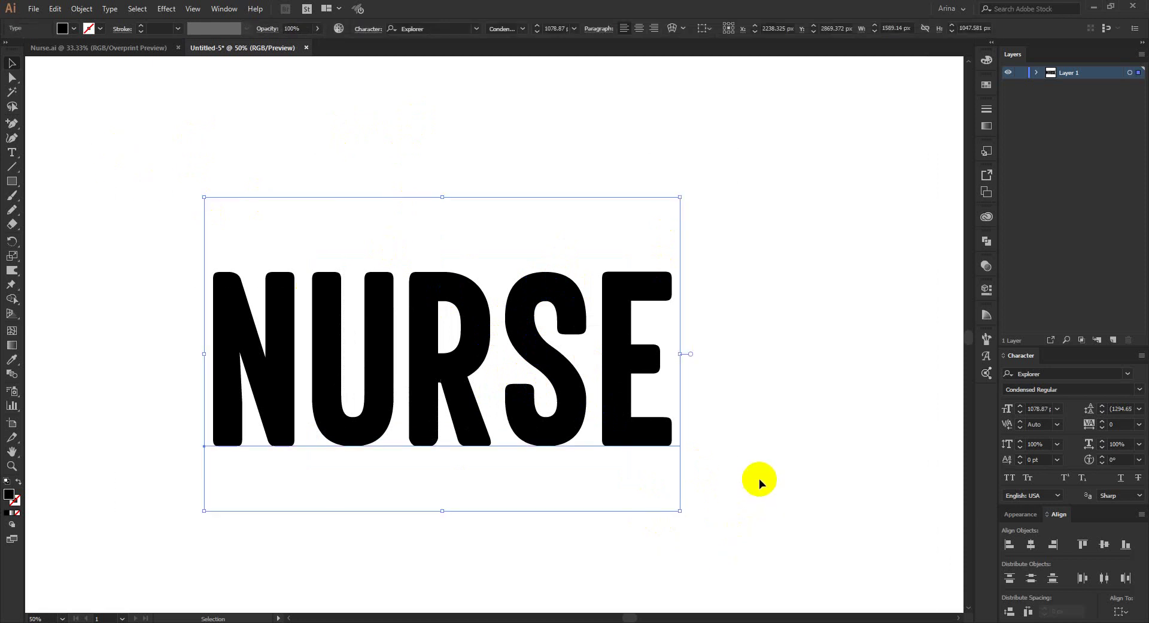
left_click(759, 479)
- Convert the NURSE text to outlines
scroll(516, 342, "up", 1)
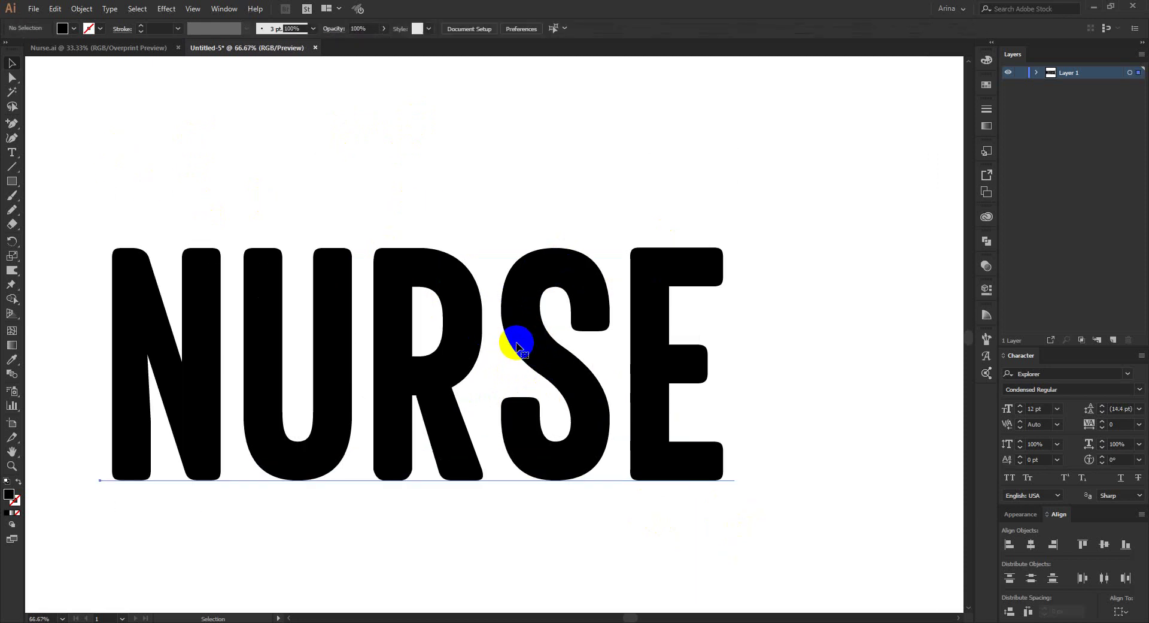
right_click(516, 346)
left_click(544, 425)
left_click(580, 262)
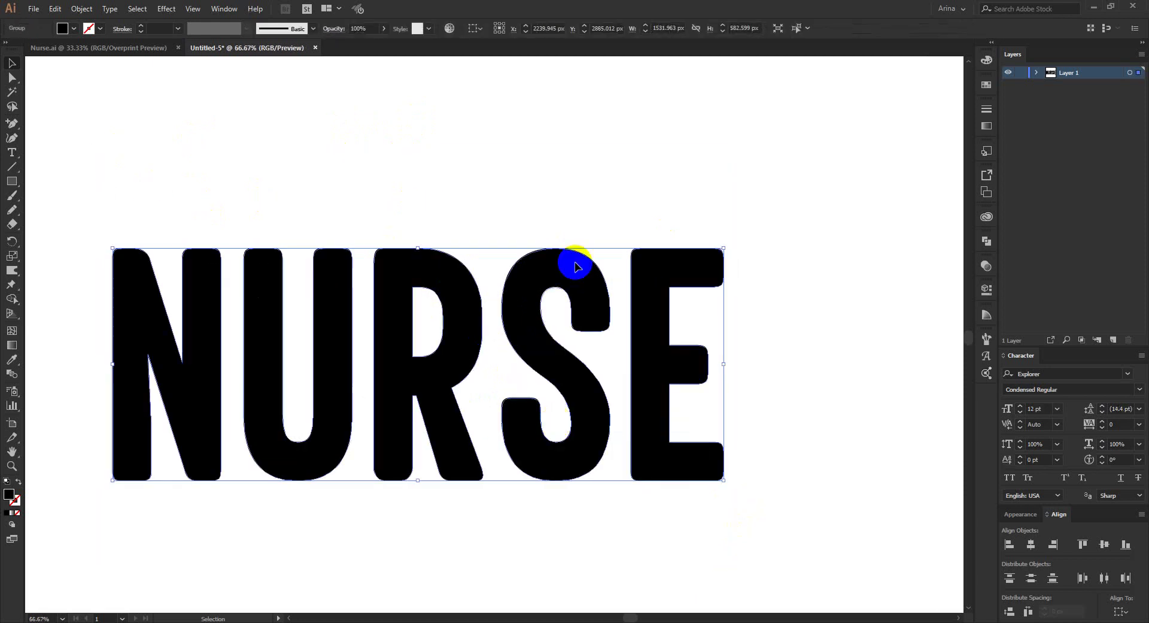
left_click(571, 207)
- Shift the outlined NURSE lettering a little to the right and up on the artboard
scroll(548, 201, "up", 1)
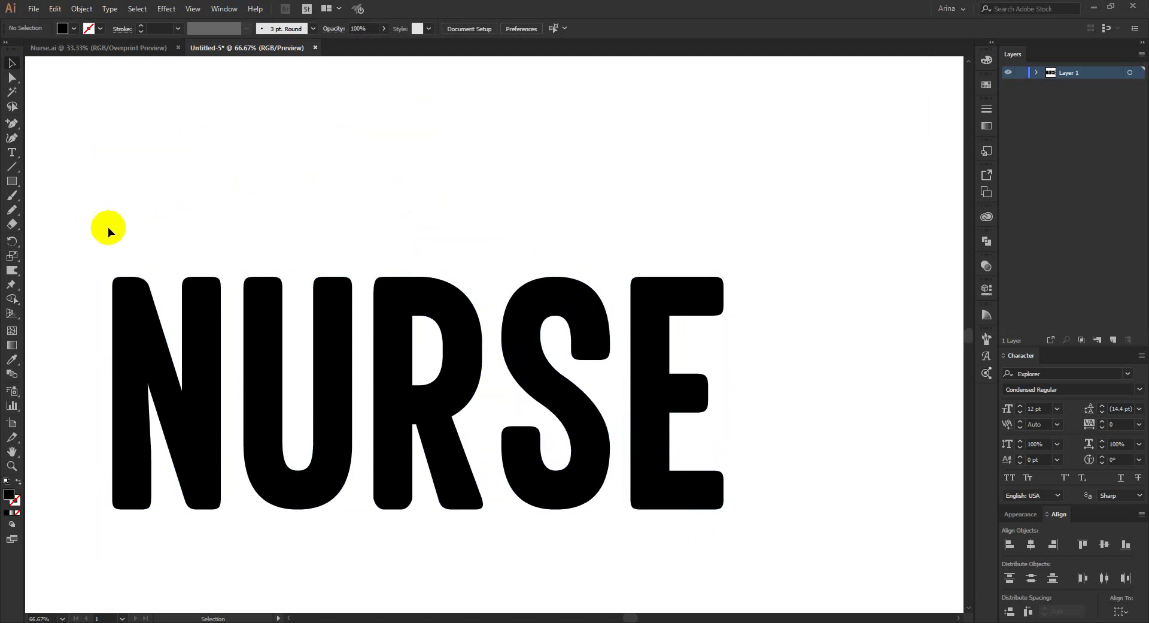
left_click_drag(106, 226, 784, 585)
left_click(824, 414)
left_click_drag(548, 375, 591, 362)
left_click(369, 189)
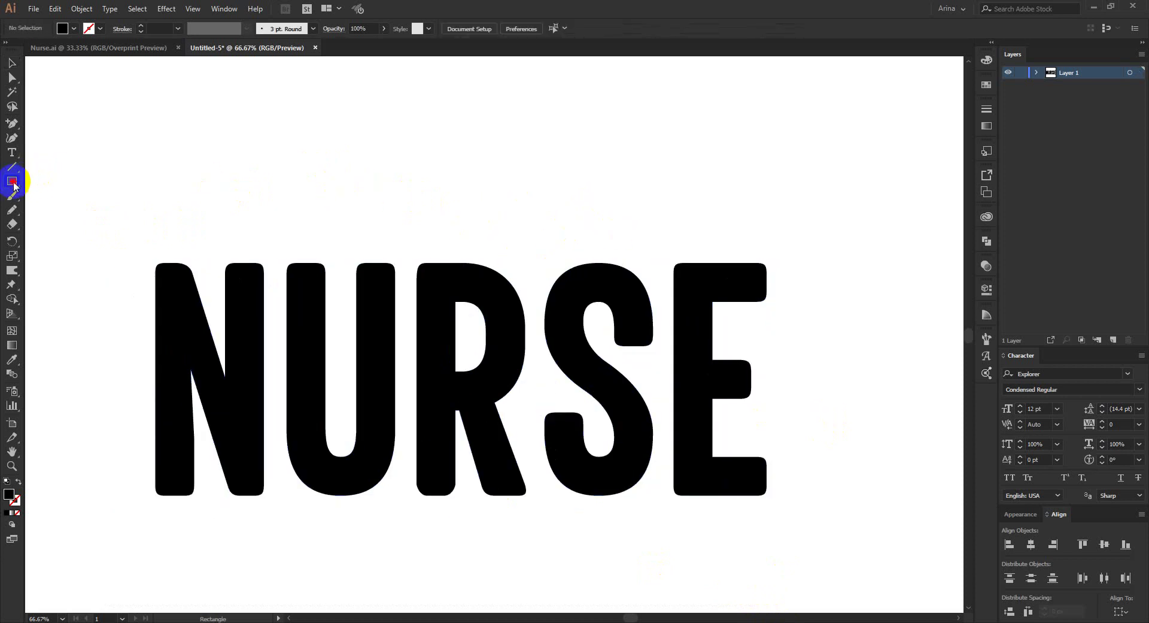
- Draw a black rectangle about 314 by 106 px above the NURSE lettering
scroll(393, 197, "up", 1)
left_click_drag(346, 164, 410, 208)
key("v")
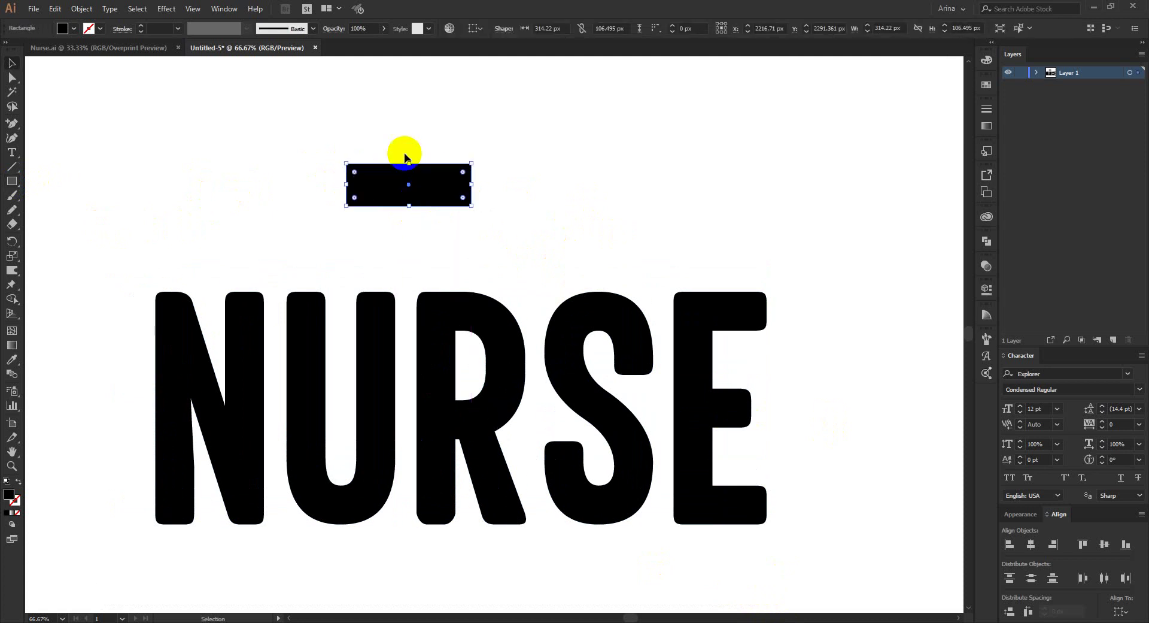
- Apply a horizontal Arc warp effect with a 40% bend to the rectangle
left_click(166, 9)
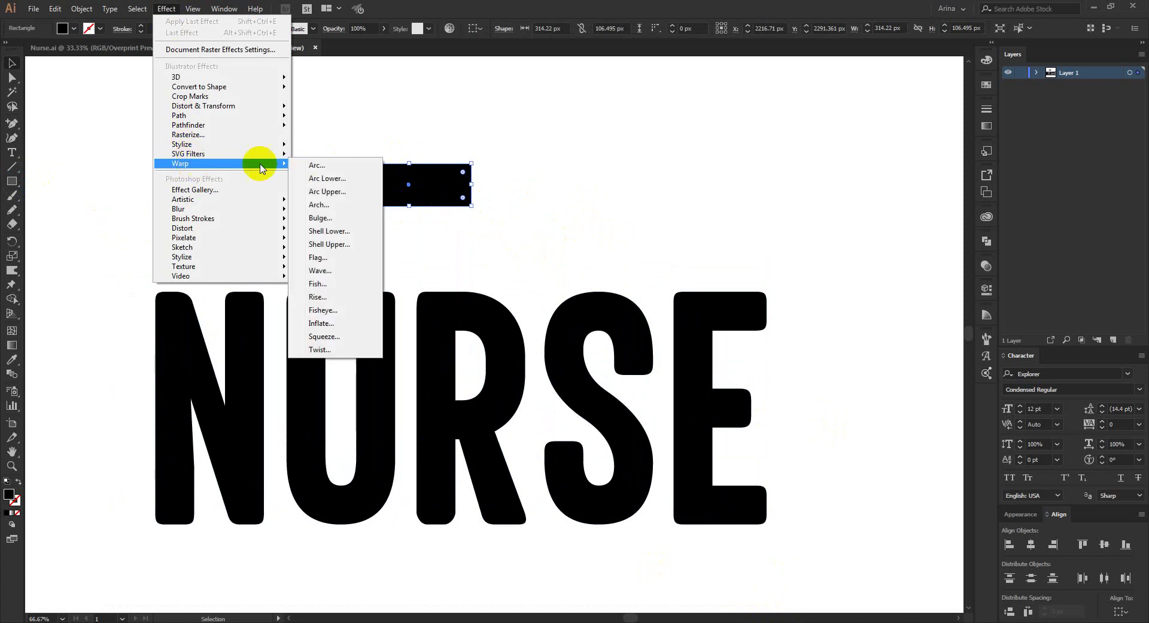
left_click(309, 167)
left_click(994, 296)
key("shift+Up")
key("shift+Down")
key("shift+Down")
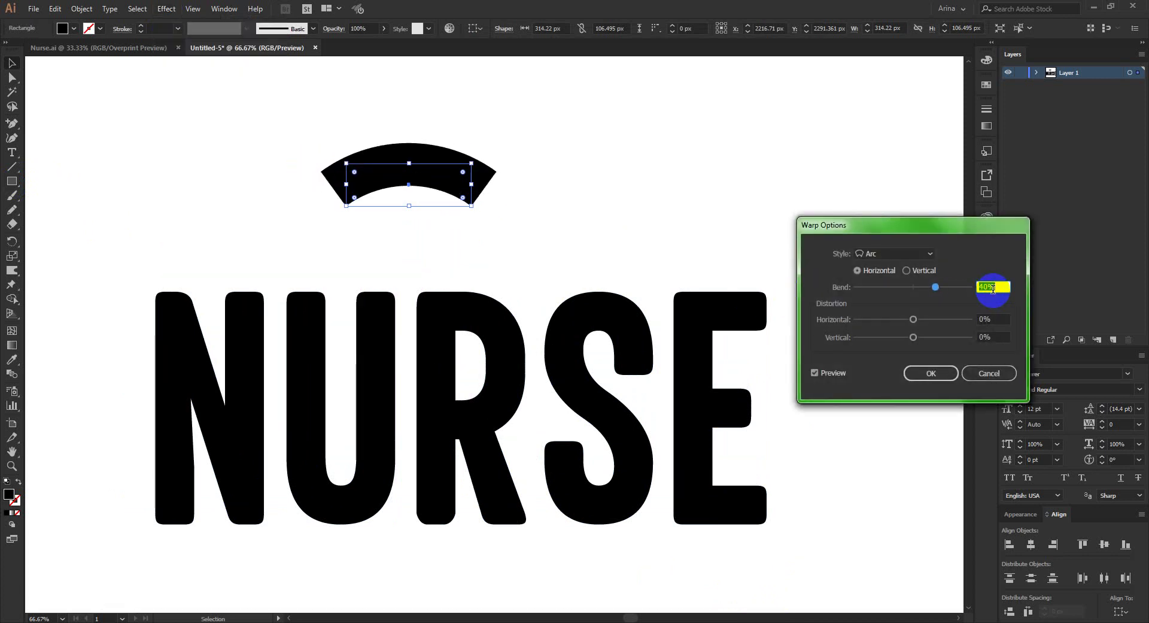
left_click(931, 373)
- Stretch the warped rectangle downward to a height of about 138 px and expand its appearance
left_click_drag(409, 207, 409, 218)
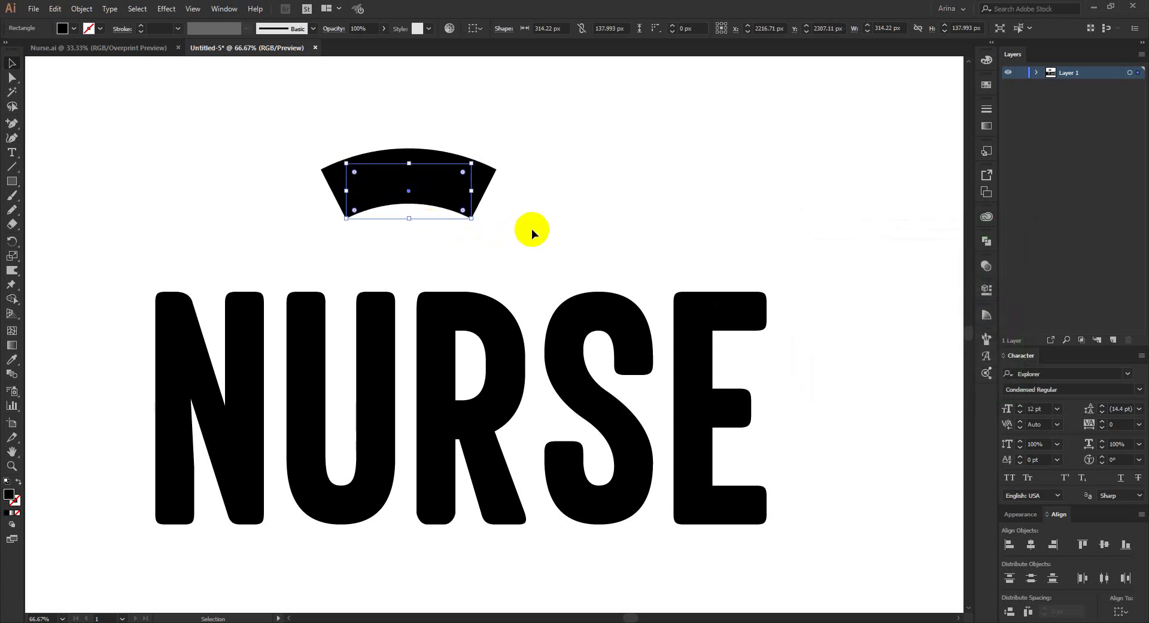
left_click(91, 7)
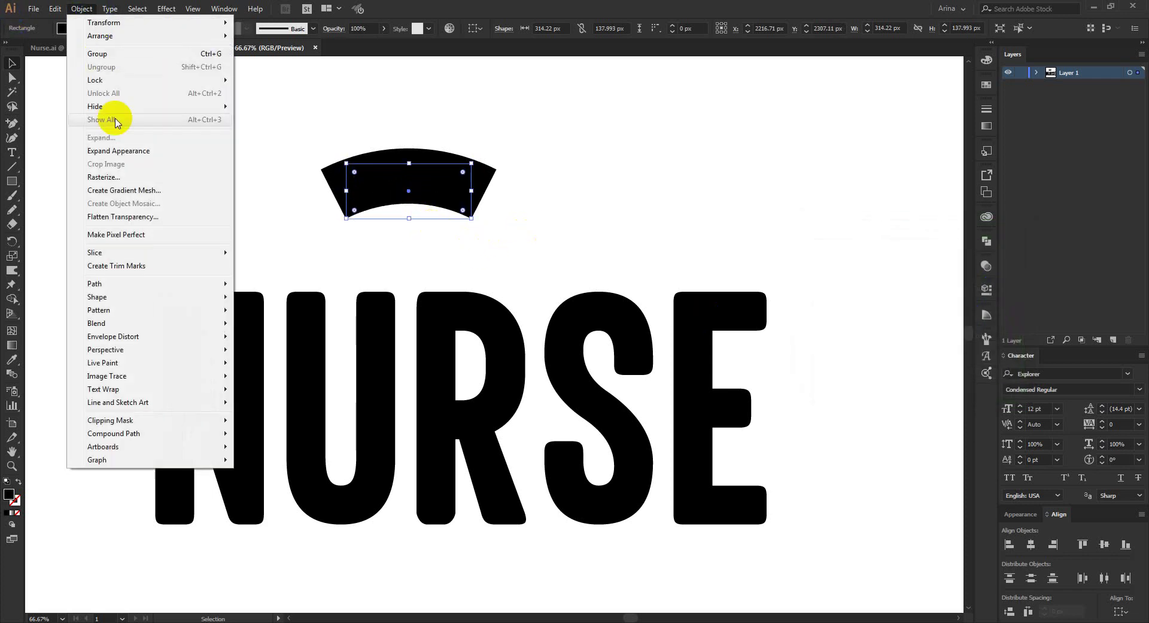
left_click(123, 149)
left_click(182, 156)
- Draw a small black circle beside the lower left of the arched cap shape
scroll(400, 130, "up", 1)
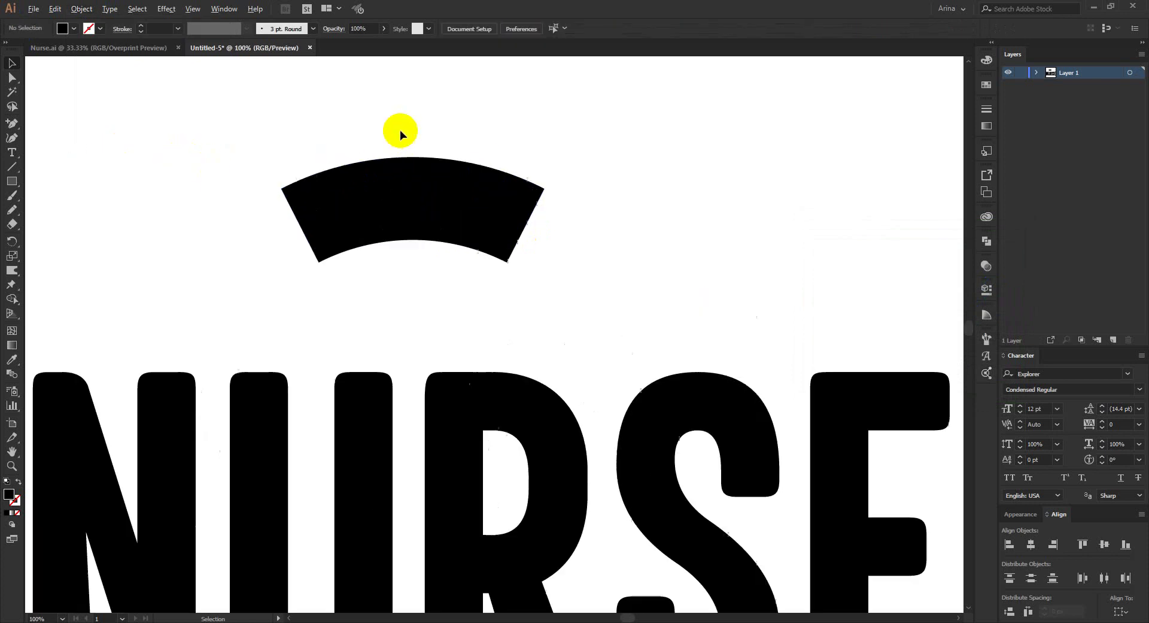
left_click_drag(11, 187, 57, 220)
left_click_drag(171, 222, 240, 292)
key("v")
- Draw two crossed rectangles, each about 32 by 76.5 px, between the circle and the cap shape
left_click(126, 188)
left_click_drag(12, 181, 37, 187)
left_click_drag(255, 245, 292, 304)
key("v")
- Centre the two crossed rectangles on each other and unite them into a single cross
left_click(497, 28)
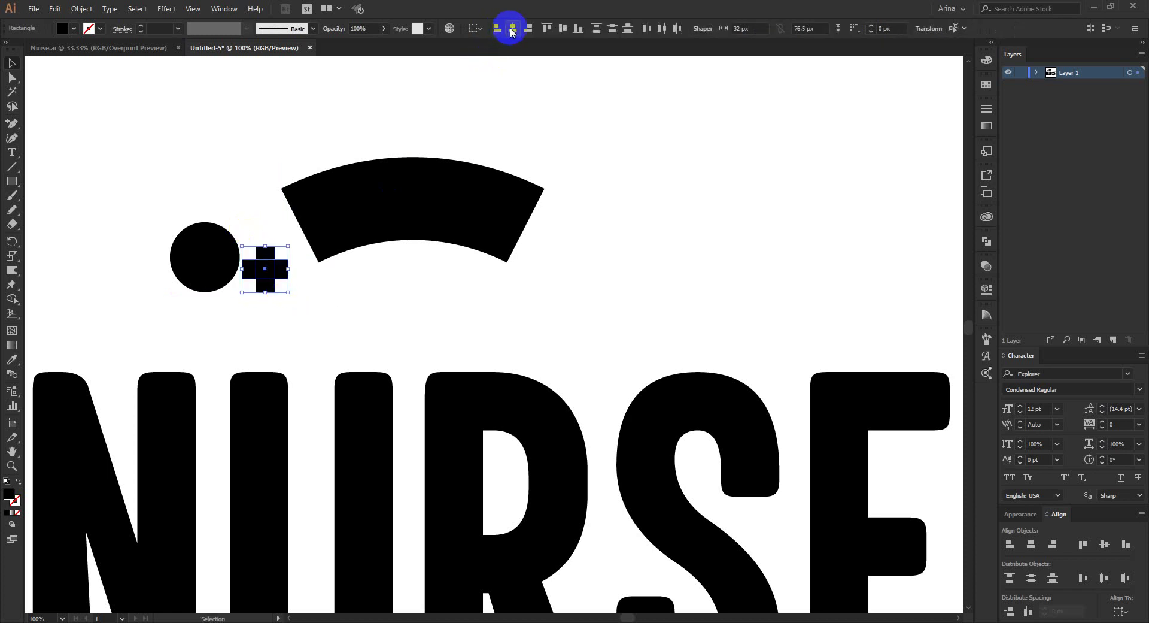
left_click(562, 29)
left_click(988, 241)
left_click(847, 265)
- Place the cross inside the circle and move both onto the middle of the cap shape at about 93.5 px wide
left_click(274, 279)
left_click_drag(267, 276, 231, 262)
left_click_drag(271, 302, 157, 214)
left_click_drag(192, 252, 437, 197)
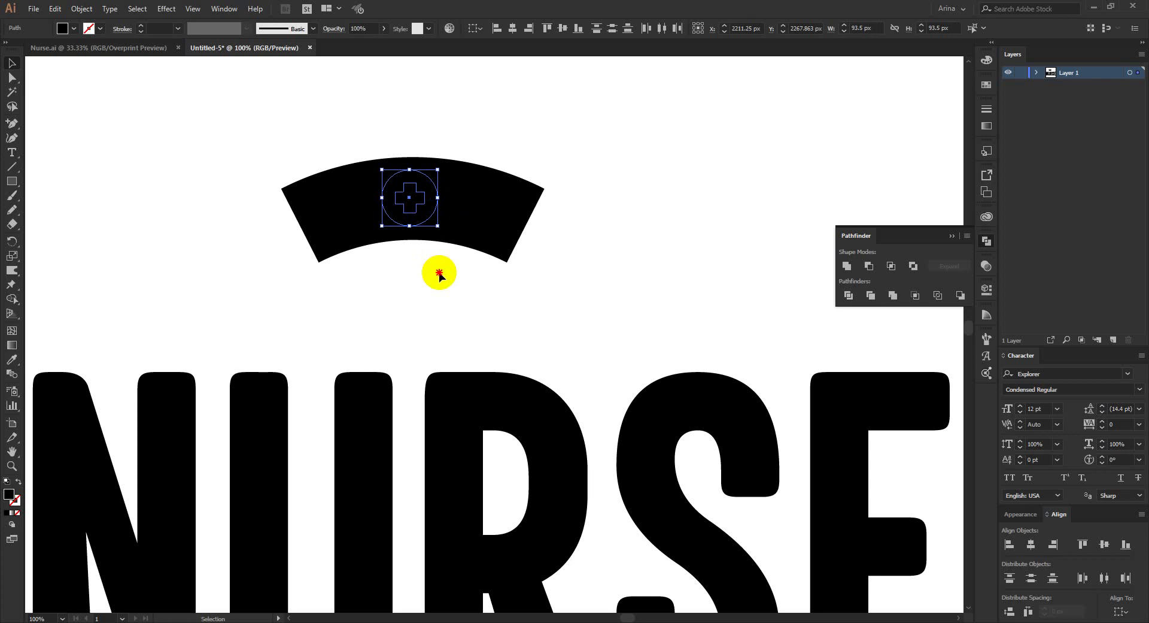
- Centre the circle and cross horizontally with the cap shape, undoing a trial vertical alignment
left_click(431, 231, "shift")
left_click(512, 28)
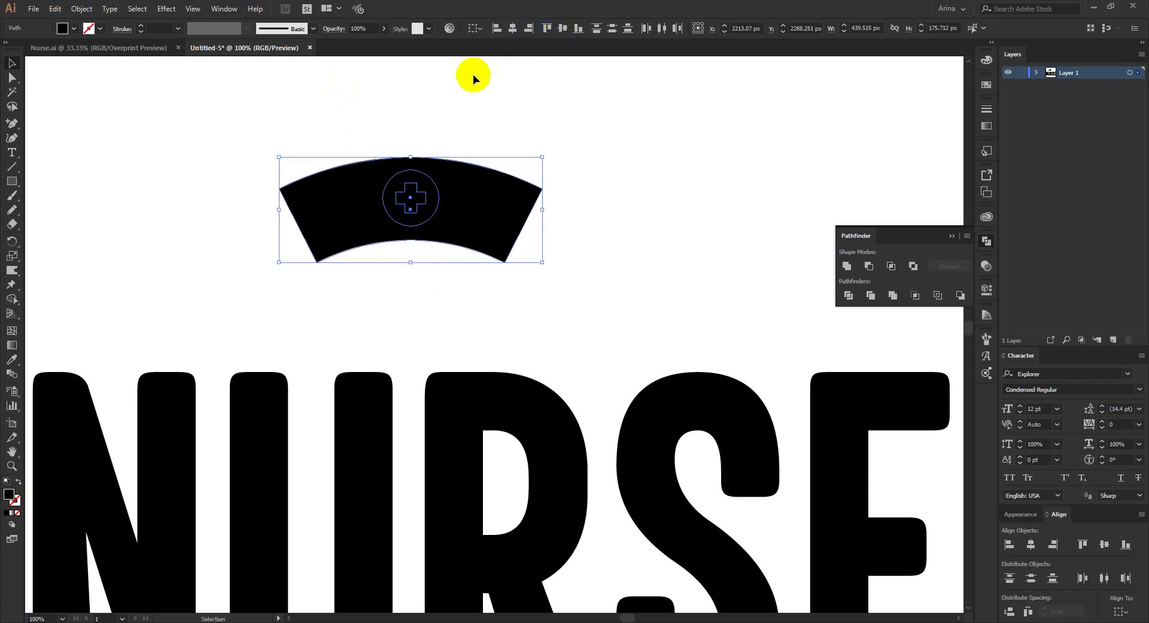
left_click(562, 29)
key("ctrl+z")
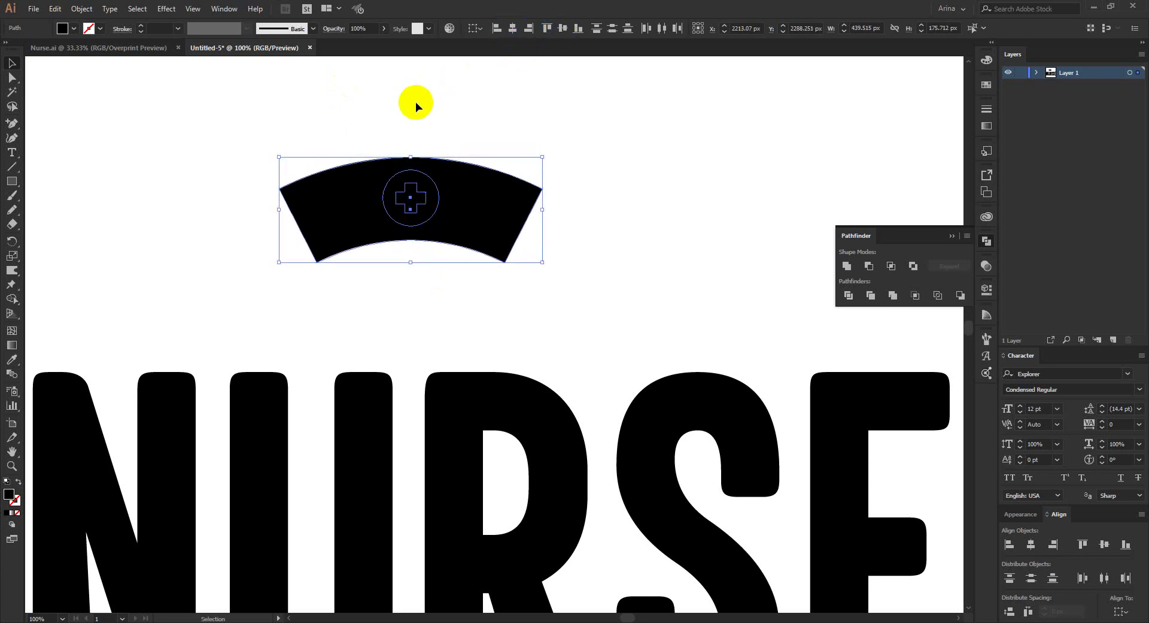
- Cut the area between the circle and the cross out of the cap with the Shape Builder tool
scroll(401, 121, "up", 2)
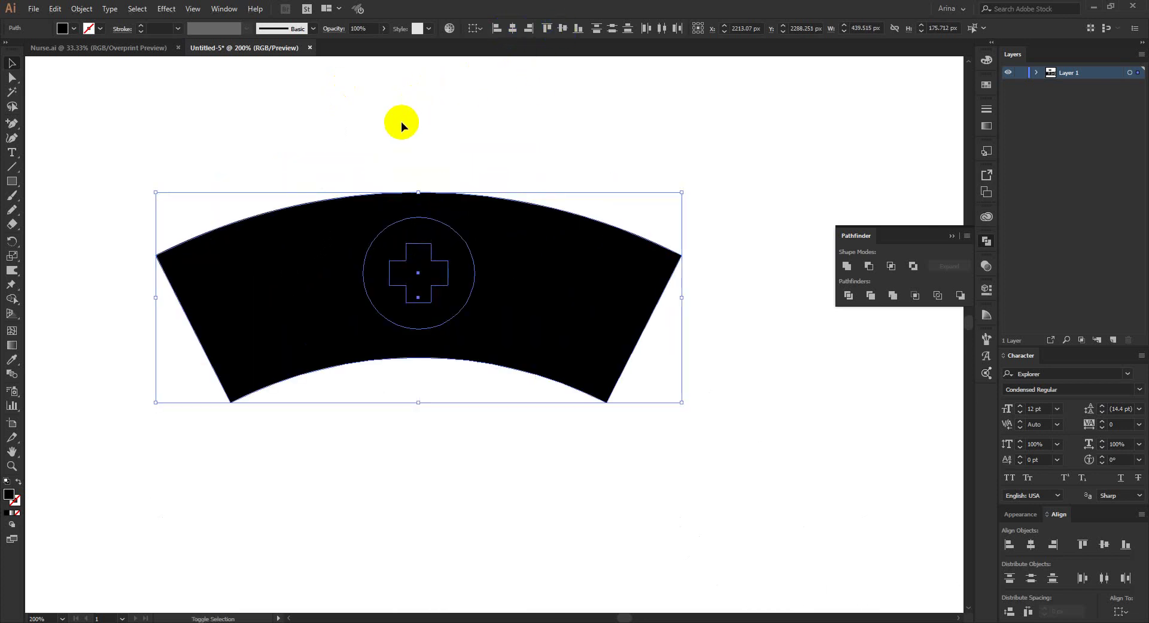
key("shift+m")
left_click(443, 241, "alt")
left_click_drag(443, 201, 444, 192)
key("v")
left_click(407, 138)
scroll(407, 138, "down", 3)
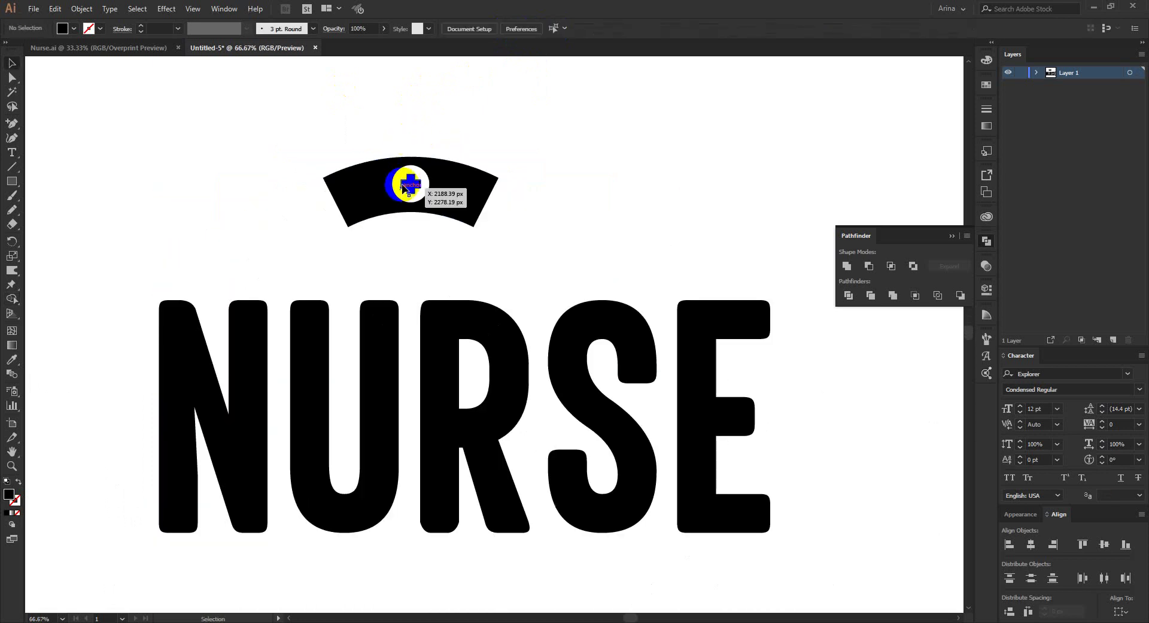
- Place the finished nurse cap on top of the letter S at about 359 px wide
left_click_drag(542, 249, 305, 144)
left_click(359, 138)
left_click_drag(488, 207, 670, 288)
- Nudge the cap down and sideways so that its lower corners meet the sides of the S
scroll(670, 288, "up", 1)
key("Right")
key("Right")
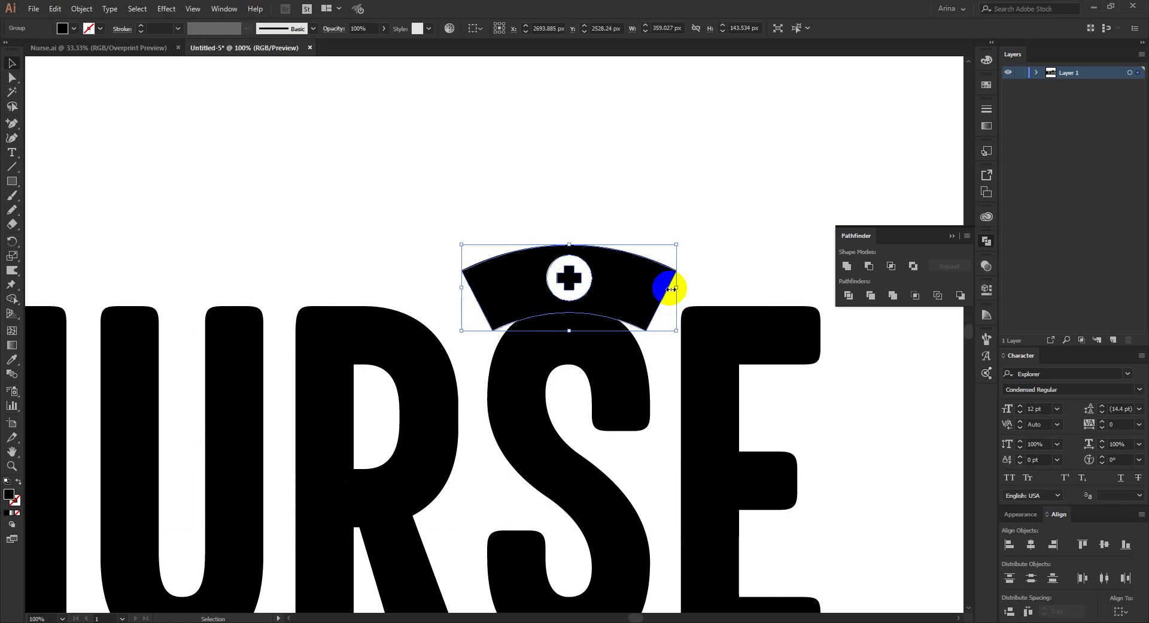
key("Down")
key("Down")
key("Down")
key("Down")
key("Down")
key("Down")
key("Down")
key("Down")
key("Down")
key("Down")
key("Down")
key("Down")
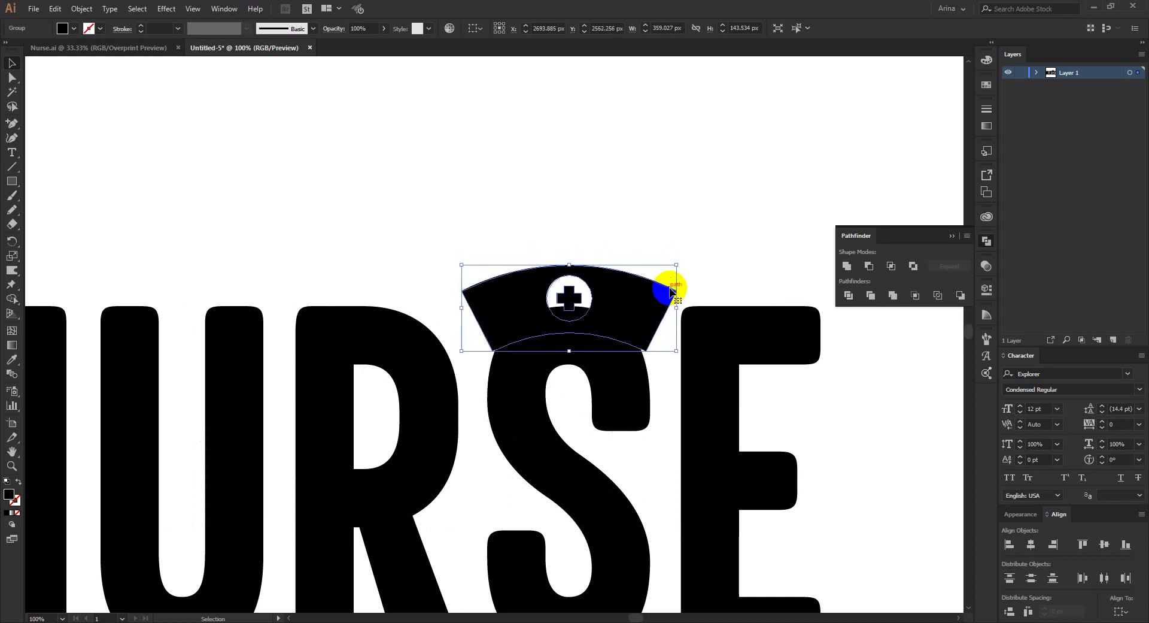
key("Left")
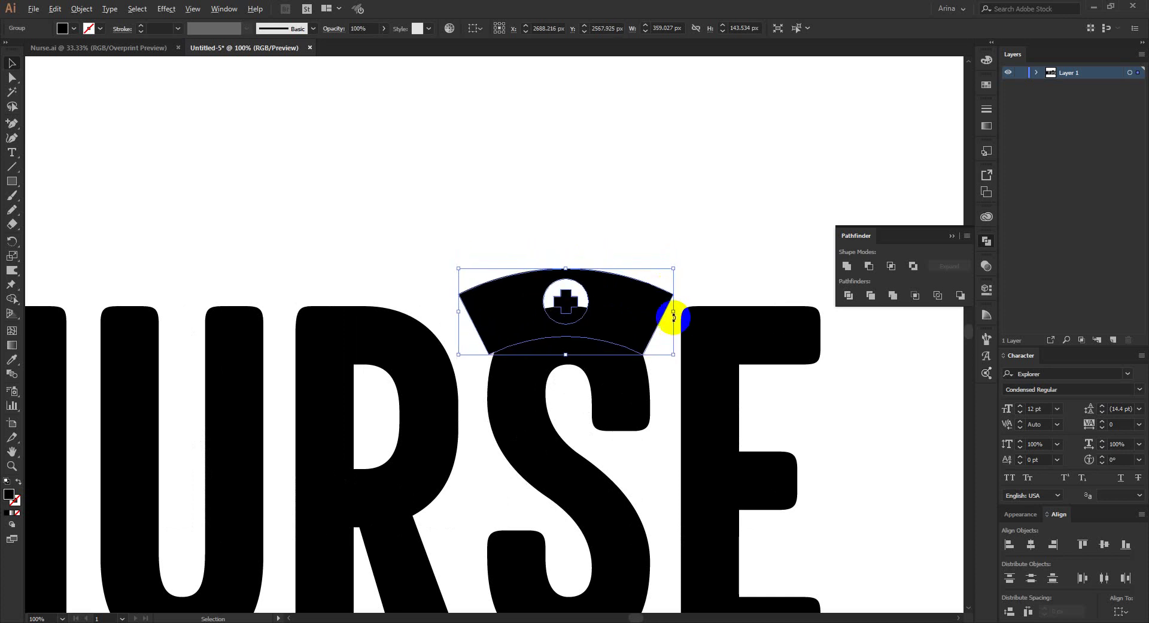
- Narrow the cap proportionally to about 346 px wide so its lower corners fit the S
scroll(674, 316, "up", 1)
left_click_drag(351, 309, 358, 309)
scroll(560, 348, "up", 1)
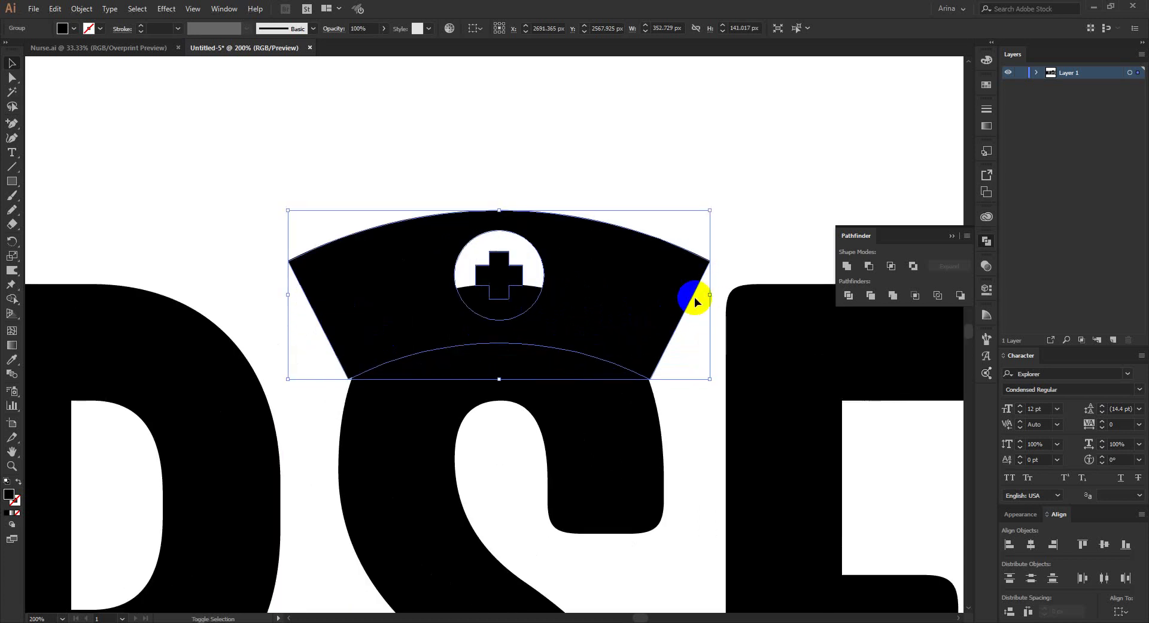
left_click_drag(707, 297, 704, 297)
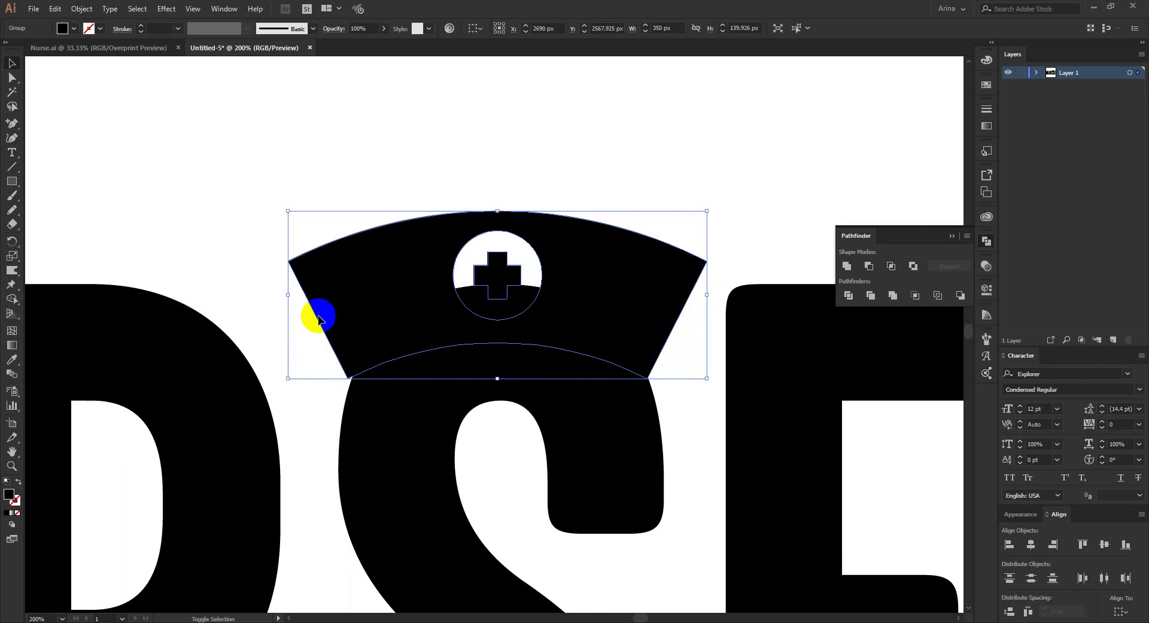
left_click_drag(289, 293, 293, 294)
- Offset the nurse cap's path by 5 px with miter joins and a miter limit of 4
scroll(488, 295, "down", 2)
scroll(516, 210, "down", 1)
left_click(82, 8)
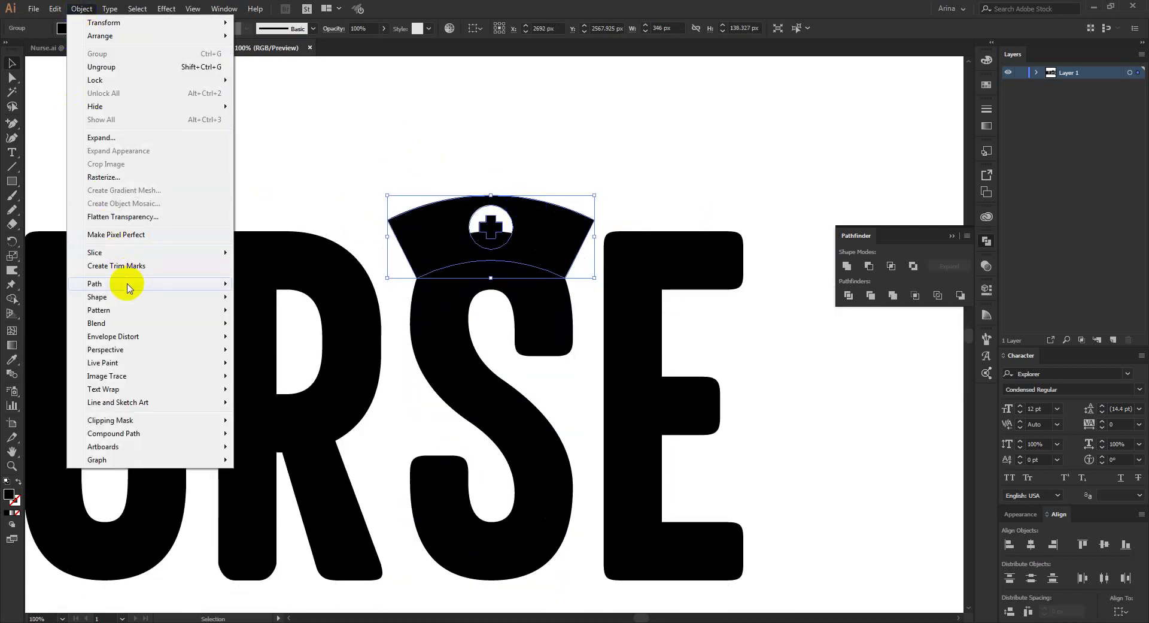
mouse_move(128, 283)
left_click(262, 333)
left_click(75, 170)
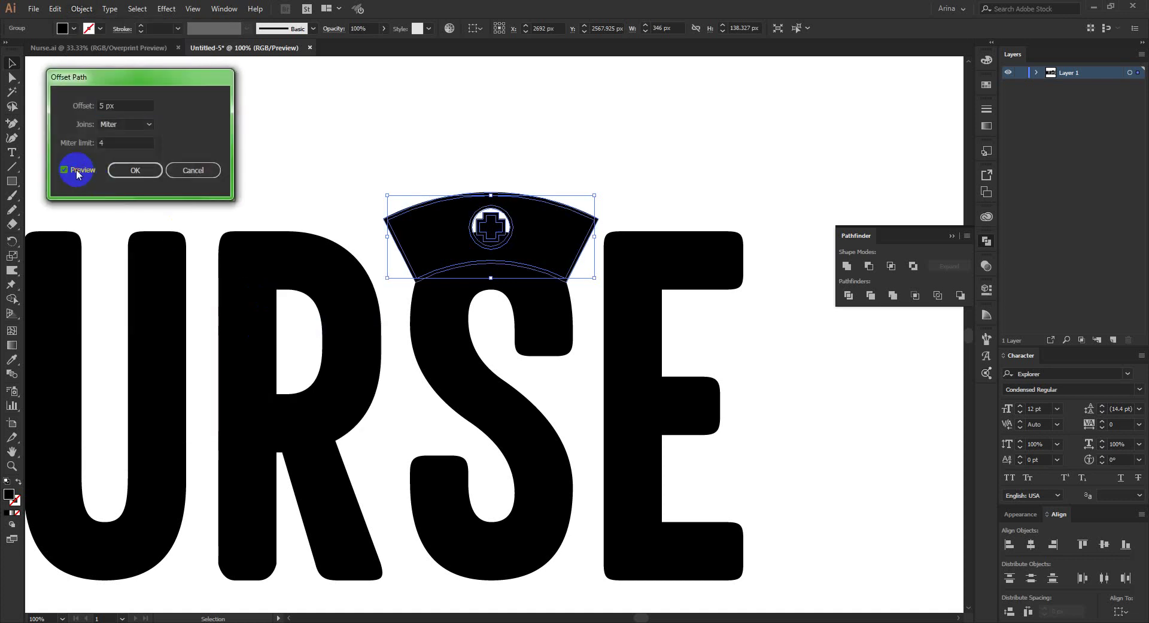
left_click(140, 174)
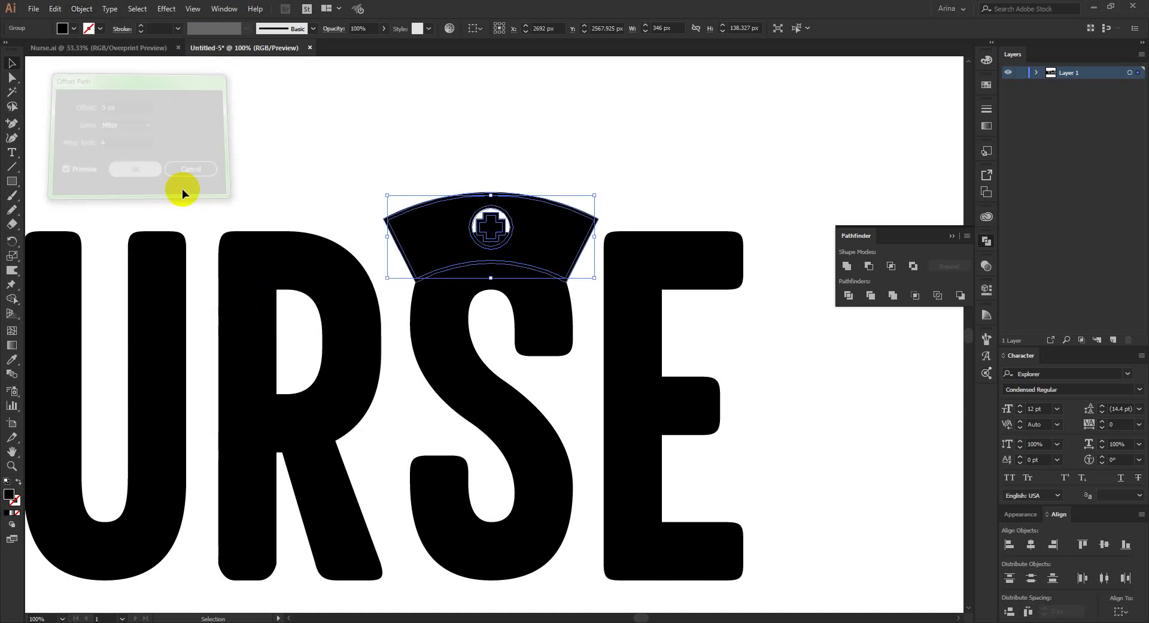
- Isolate the letter S, give it an opacity mask with clipping off, and paste the offset cap shapes in front inside the mask
left_click(495, 149)
left_click(564, 313)
double_click(540, 289)
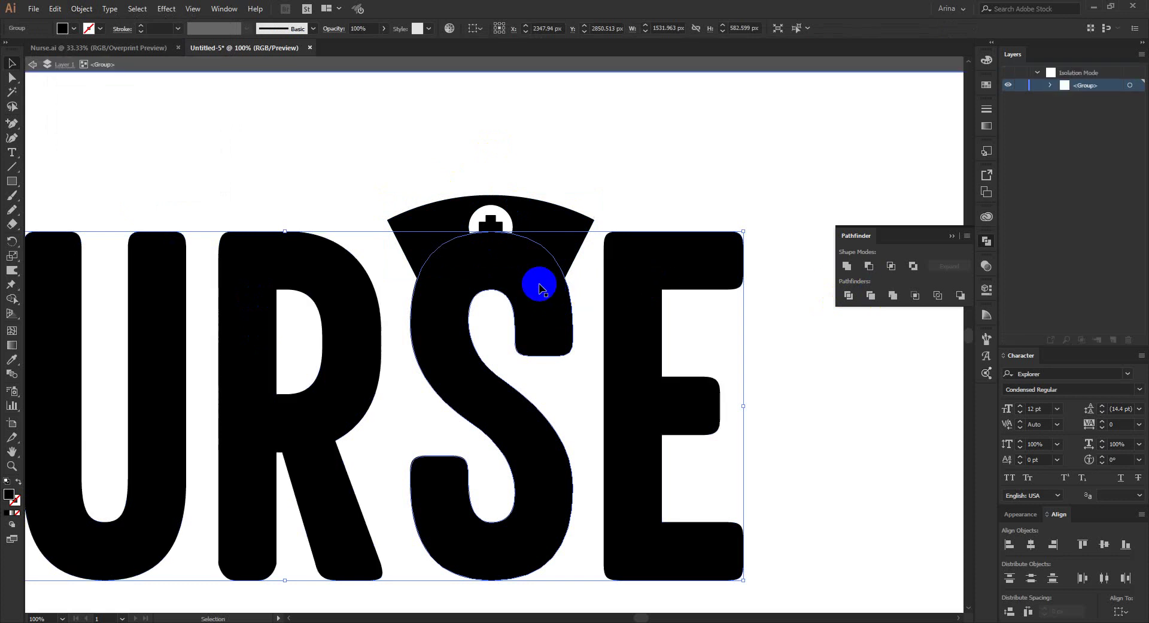
left_click(985, 268)
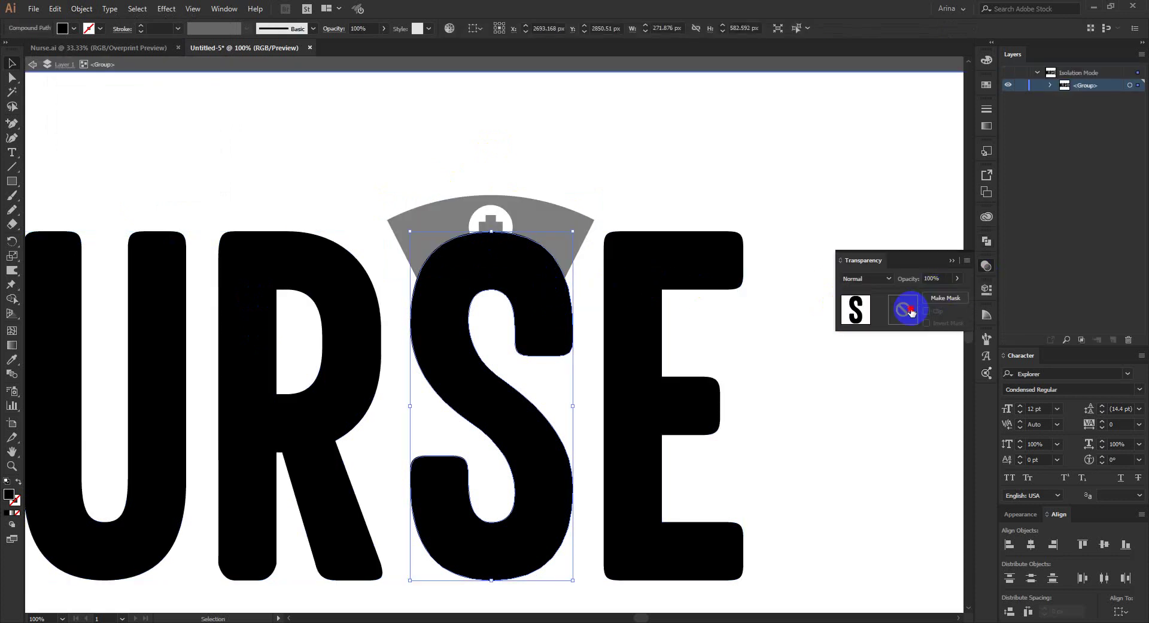
double_click(906, 310)
left_click(927, 311)
key("ctrl+f")
- Merge the cap shapes inside the opacity mask with Pathfinder, and exit both mask editing and isolation mode
left_click(490, 223)
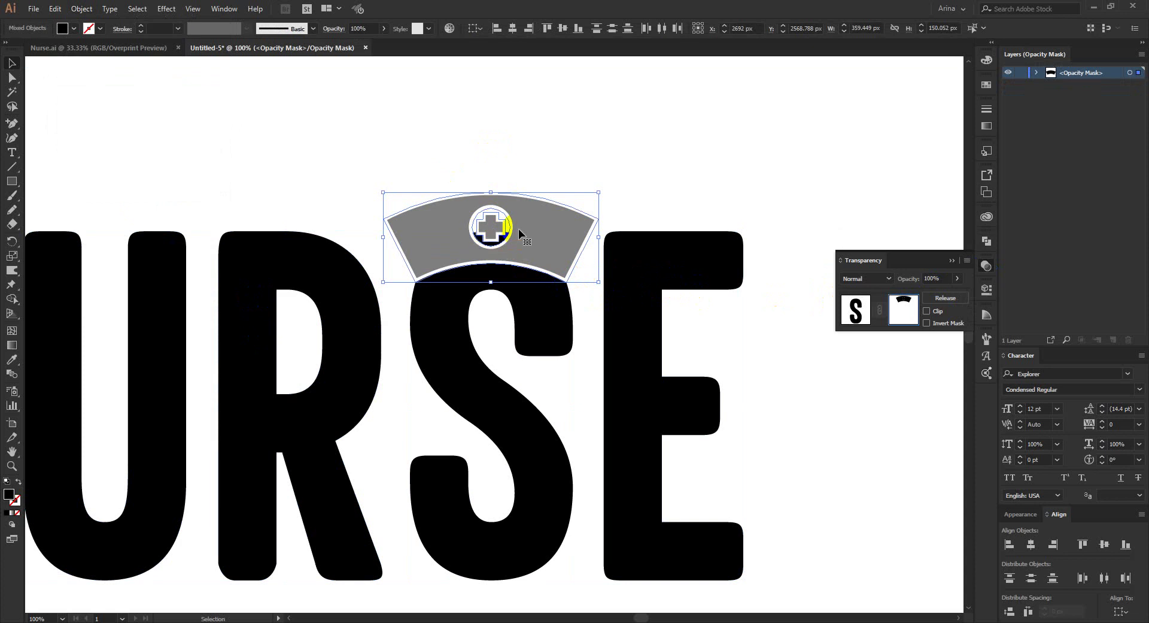
left_click(985, 242)
left_click(892, 296)
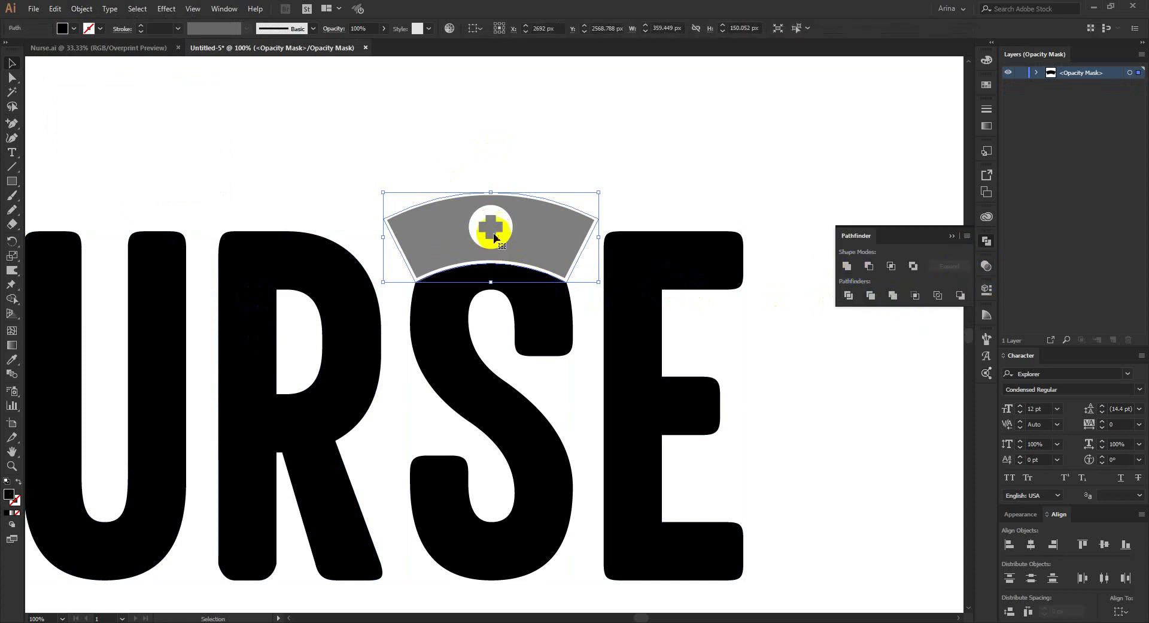
left_click(988, 264)
left_click(844, 307)
double_click(795, 332)
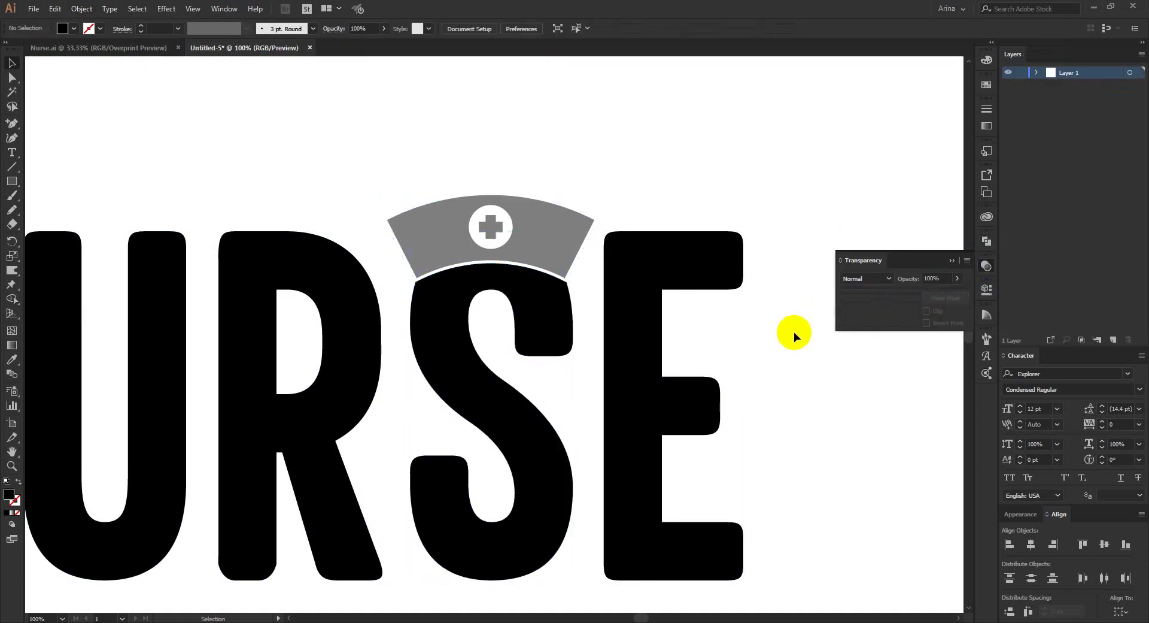
- Draw a black rectangle about 192 px wide and 111 px high in the empty area above the lettering
scroll(576, 309, "down", 1, "alt")
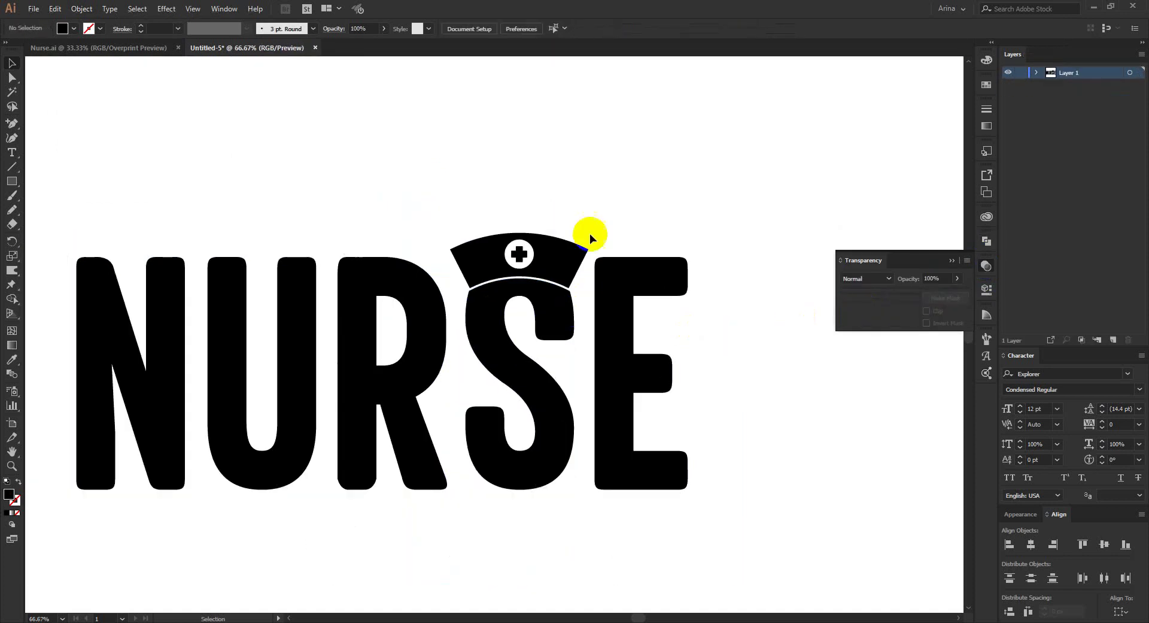
scroll(594, 225, "down", 1, "alt")
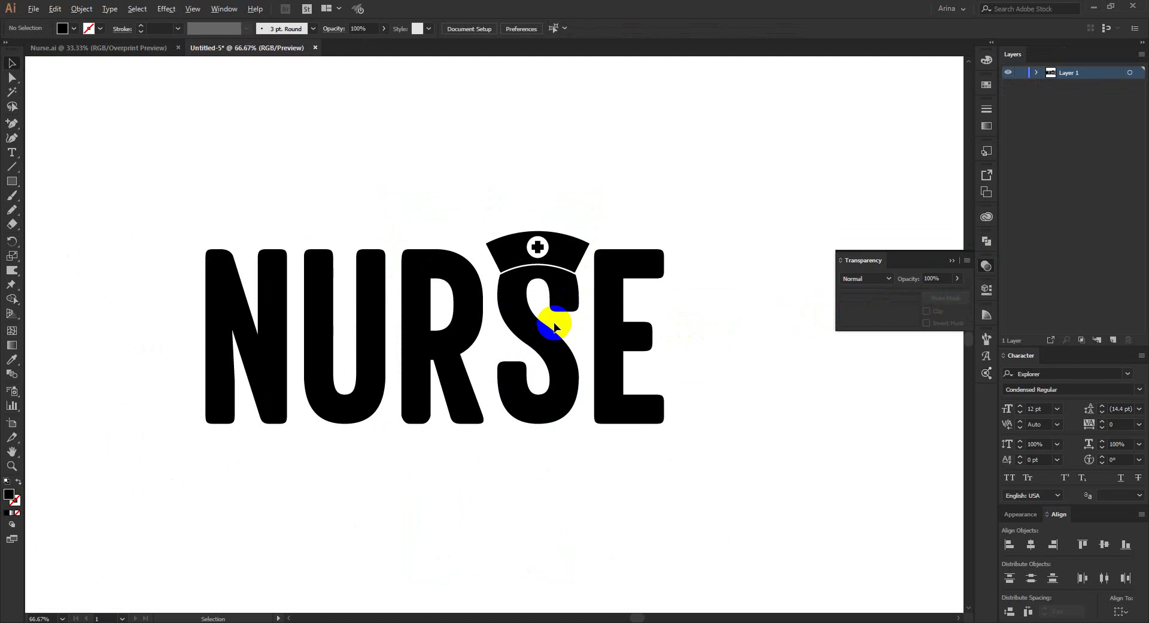
scroll(555, 322, "up", 1, "alt")
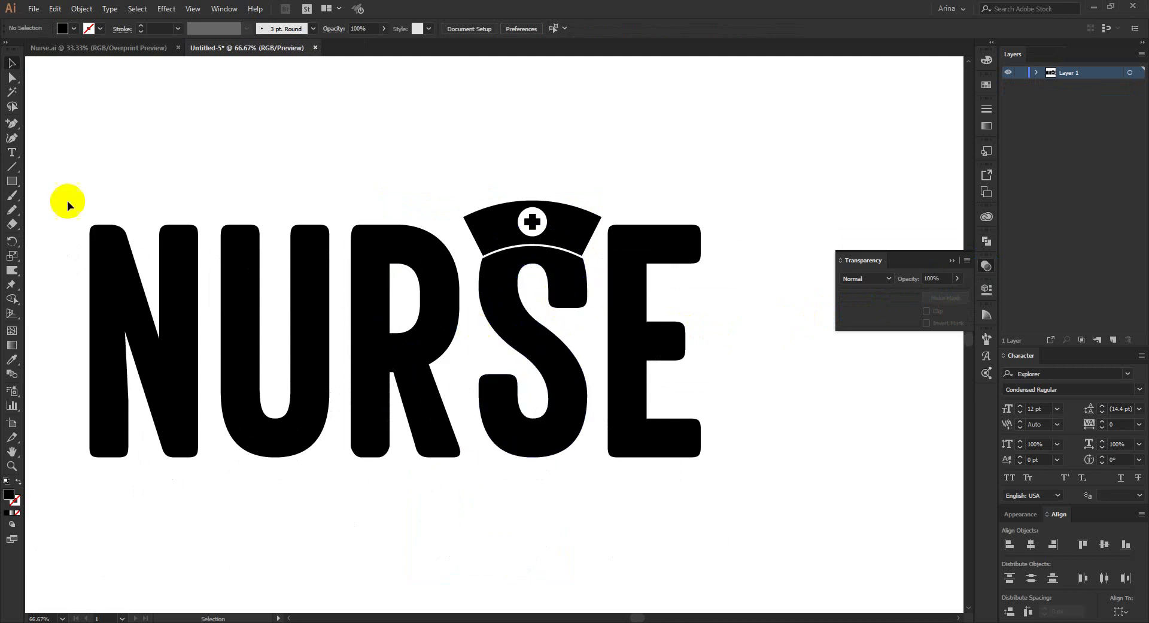
scroll(354, 400, "up", 3)
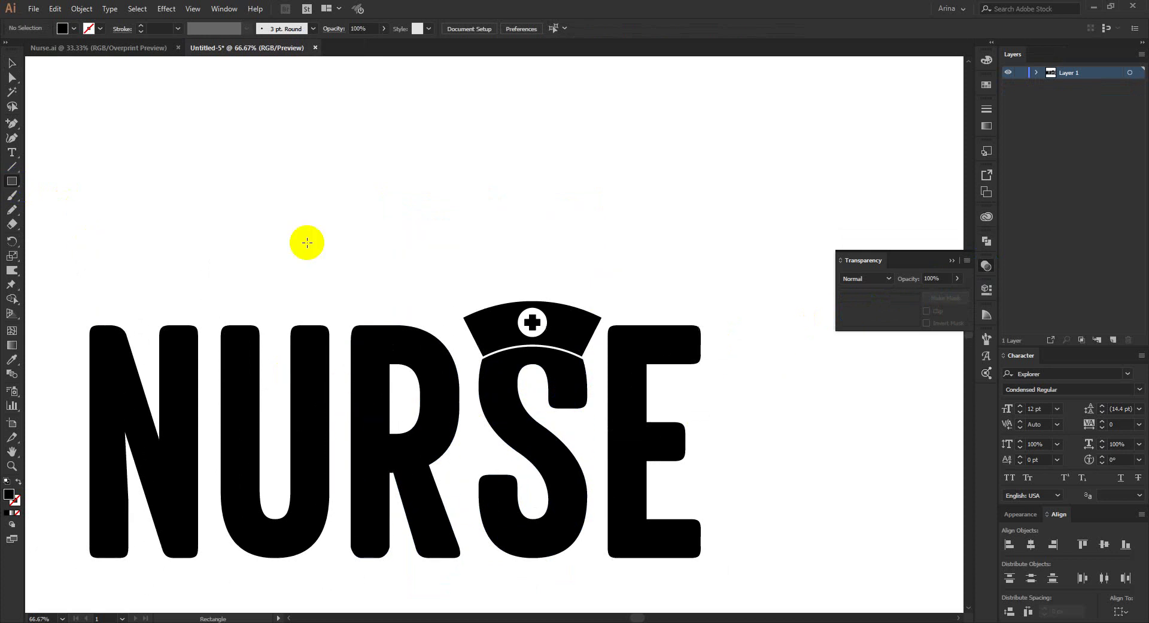
left_click_drag(255, 184, 326, 223)
key("v")
scroll(222, 148, "up", 1)
scroll(222, 149, "up", 1)
left_click(274, 157)
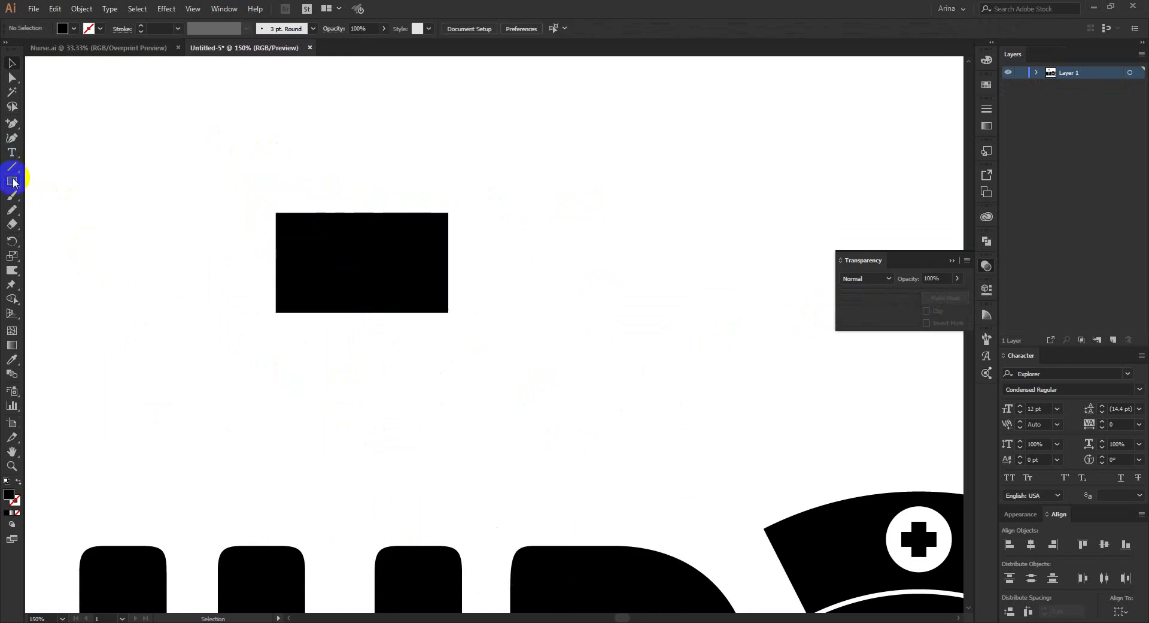
- Draw a thin bar about 266 px wide across the rectangle and duplicate it twice downward at even spacing
left_click(12, 181)
left_click_drag(255, 227, 461, 242)
key("v")
left_click_drag(461, 242, 462, 262, "alt")
key("ctrl+d")
- Centre the three thin bars on the rectangle both horizontally and vertically
left_click_drag(488, 205, 482, 326)
left_click_drag(449, 181, 349, 335)
left_click(512, 28)
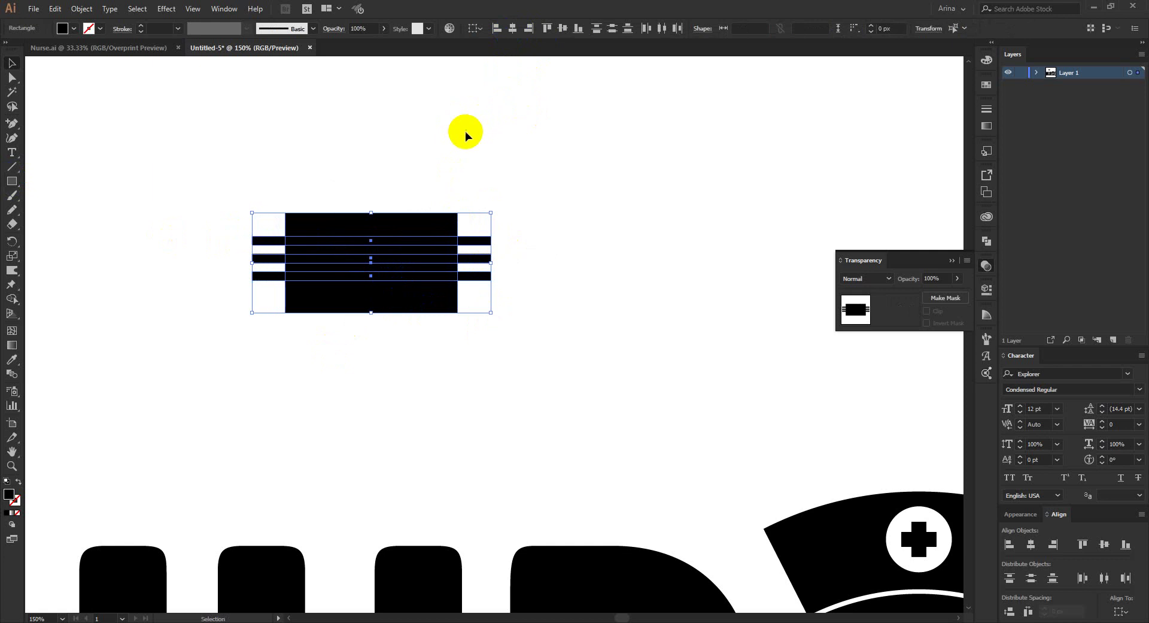
left_click(465, 135)
left_click_drag(480, 207, 302, 153)
key("a")
key("v")
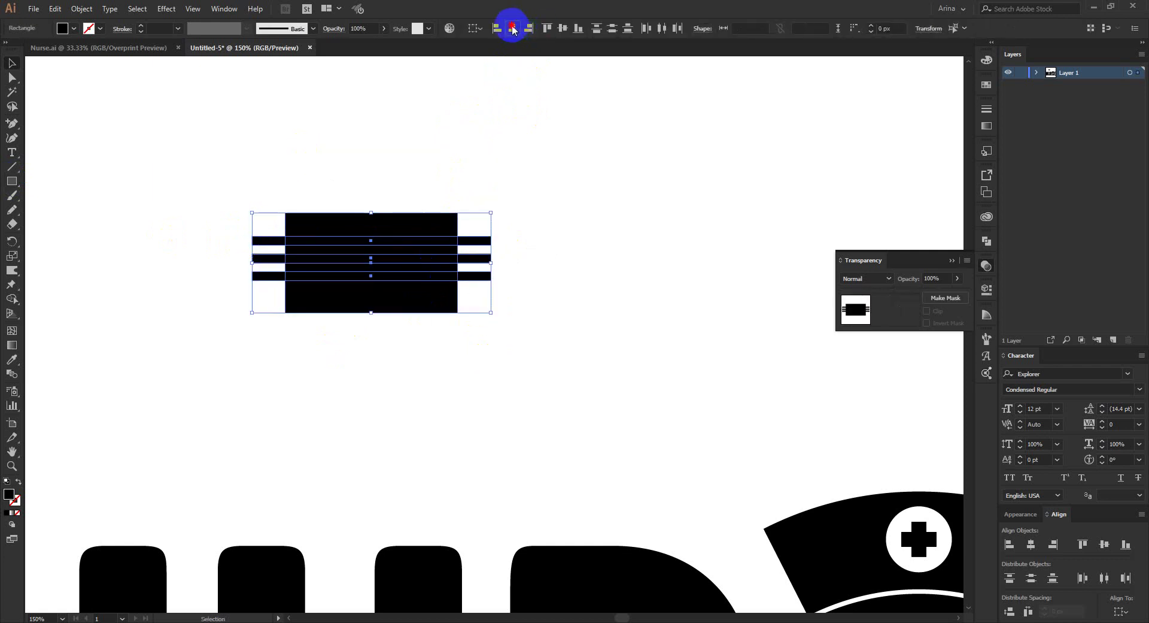
left_click(562, 29)
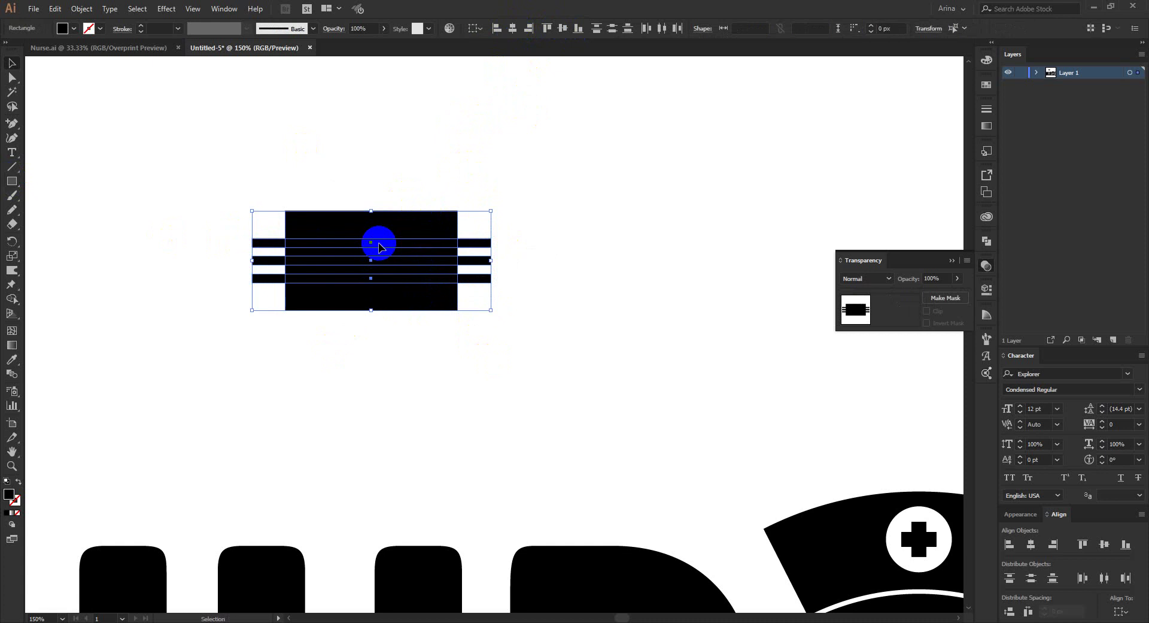
- Remove the overhanging bar ends and the three bar-shaped bands inside the rectangle with the Shape Builder tool
key("shift+m")
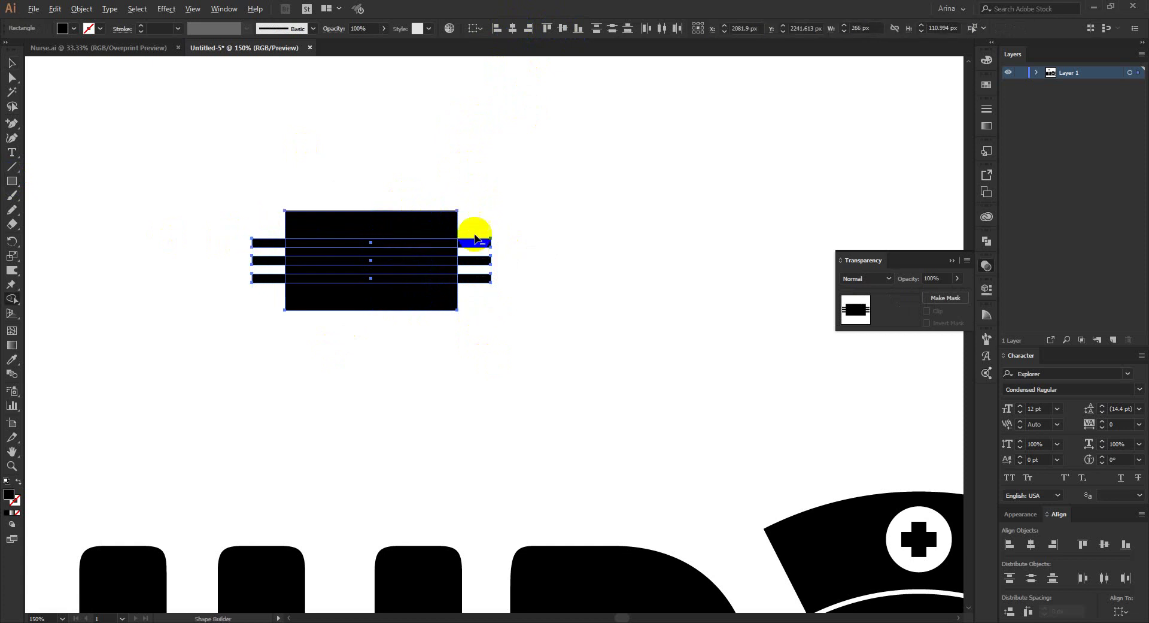
left_click_drag(477, 223, 472, 296)
left_click_drag(263, 303, 263, 199)
scroll(339, 273, "up", 1)
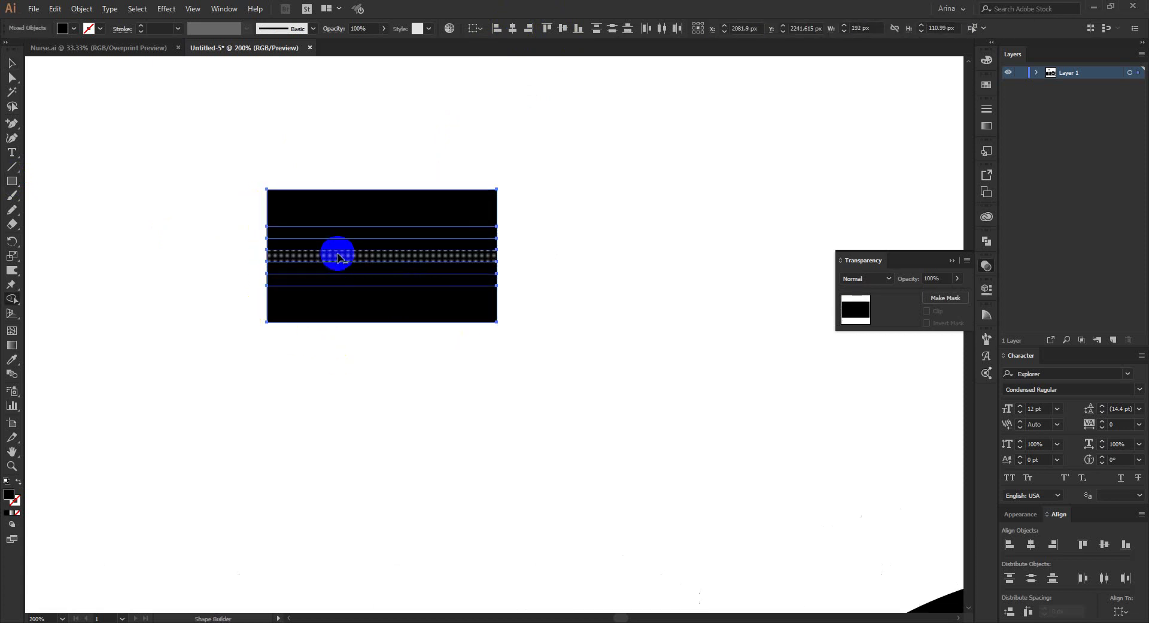
left_click(332, 234, "alt")
left_click(329, 256, "alt")
left_click(353, 280, "alt")
left_click(543, 266)
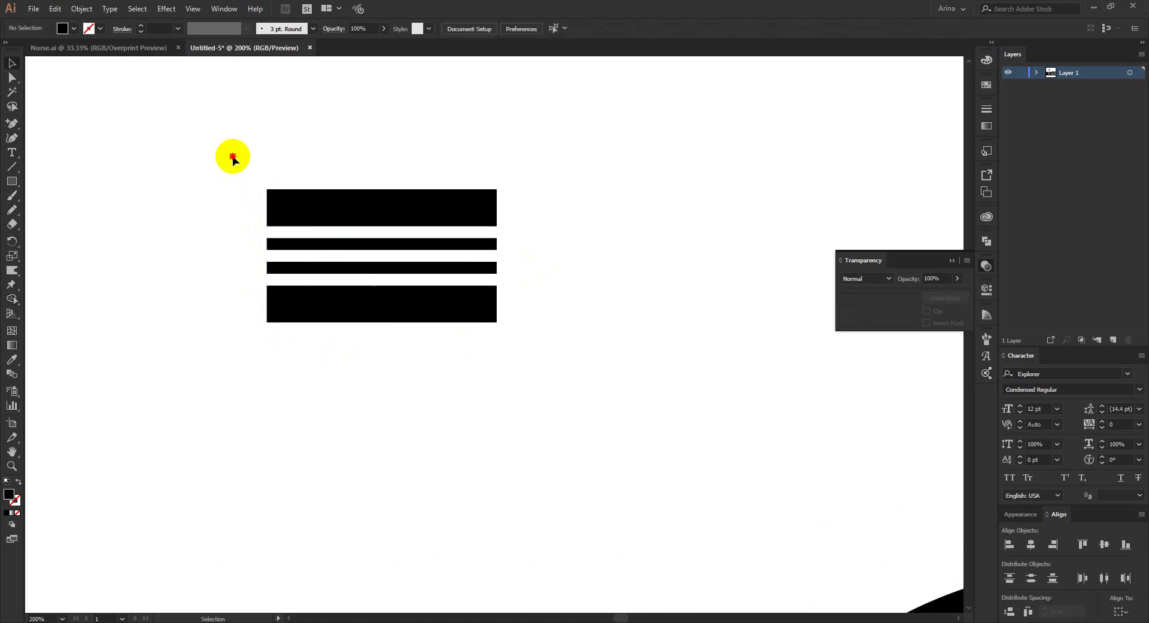
- Group the four remaining black stripes into one face mask body
left_click_drag(233, 160, 597, 402)
key("ctrl+g")
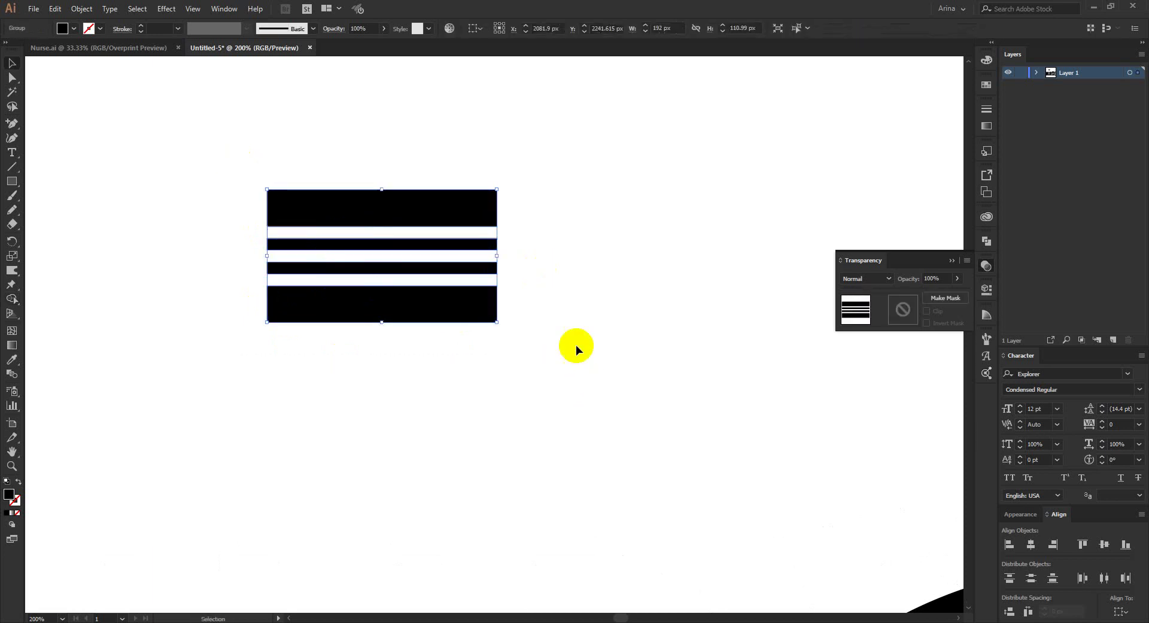
left_click(575, 340)
- Paint a wavy ear loop about 52 px wide and 86 px high on the mask's right edge, with a 2 pt stroke
left_click(8, 185)
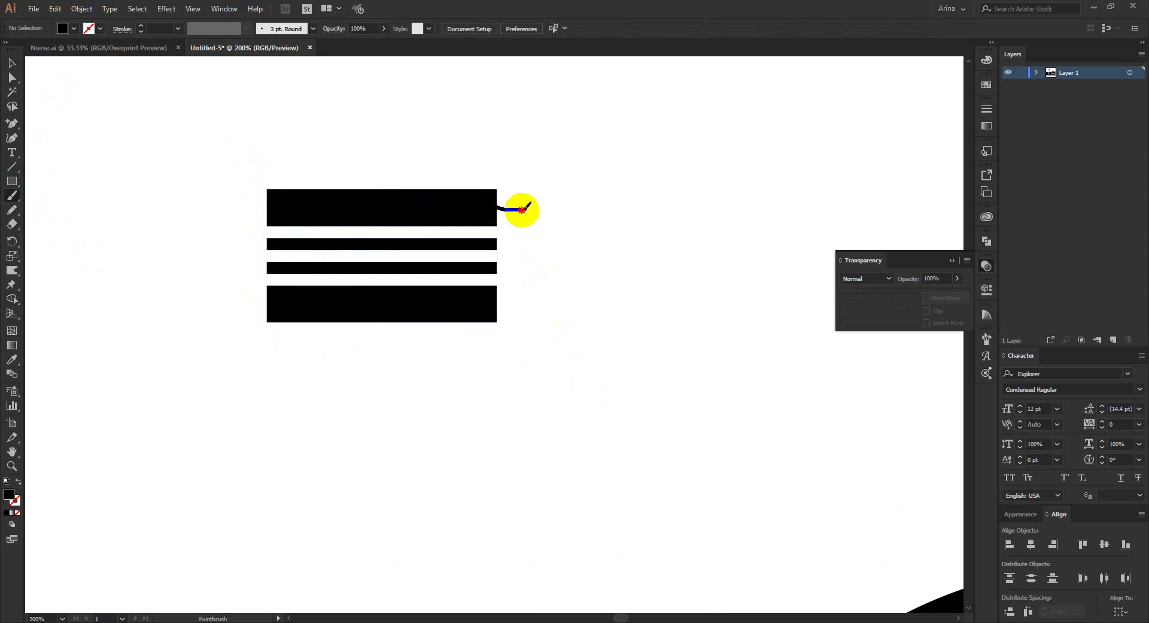
mouse_move(526, 213)
left_mouse_down()
mouse_move(539, 289)
mouse_move(497, 309)
left_mouse_up()
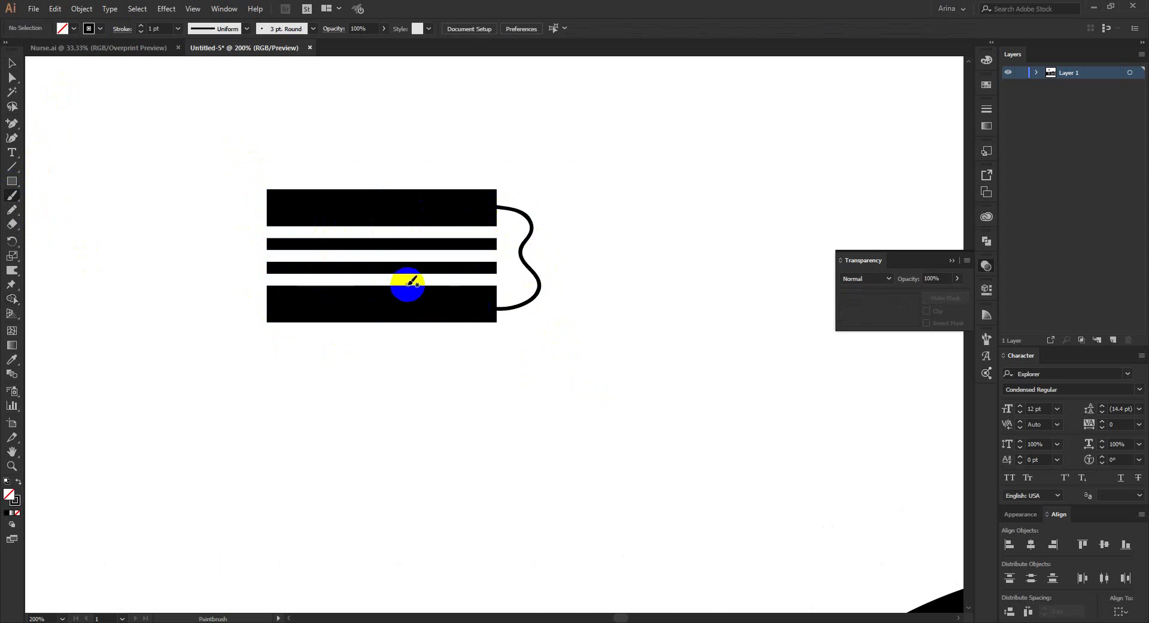
key("v")
left_click_drag(541, 244, 493, 212)
left_click(534, 217)
left_click(531, 226)
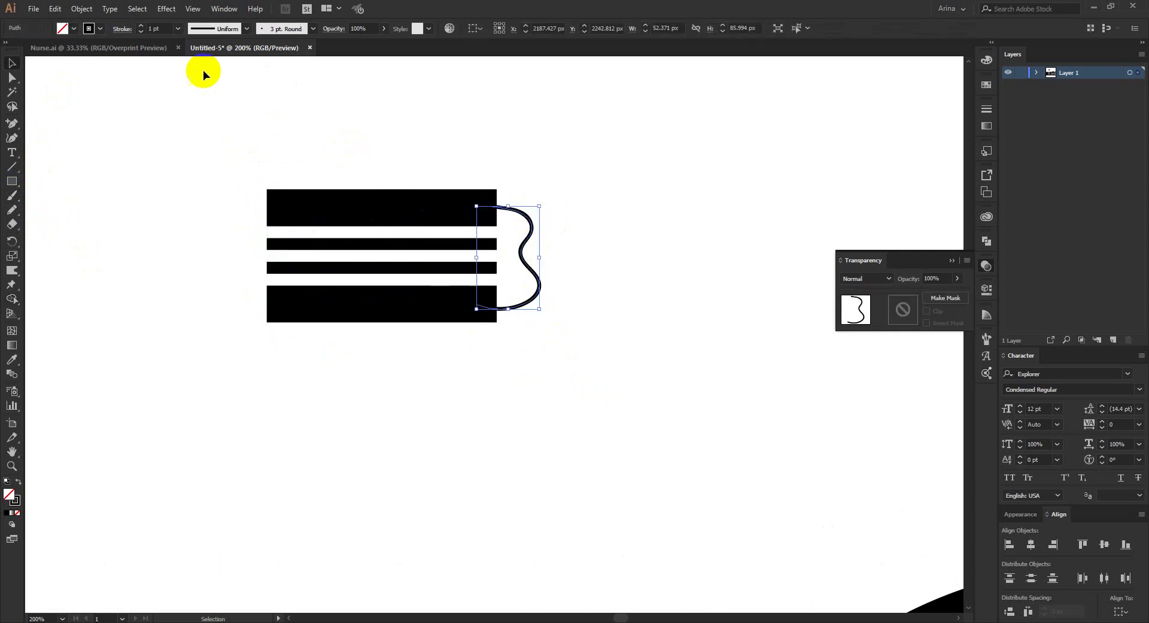
left_click(156, 30)
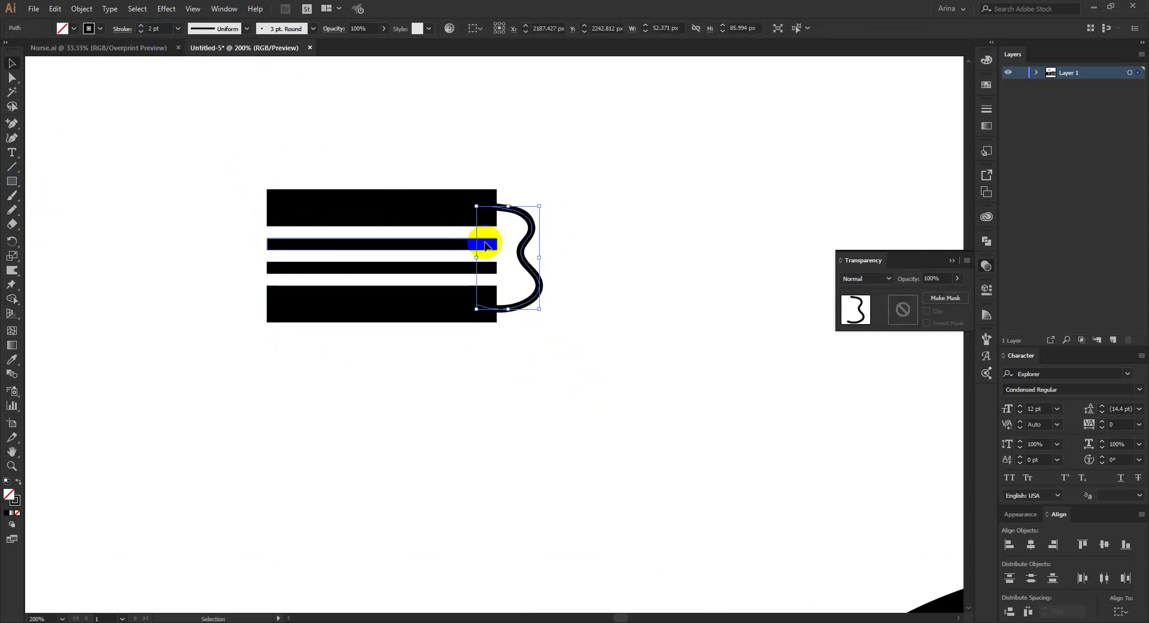
- Copy the ear loop to the mask's left edge, reflect it across the vertical axis, and nudge it outward
left_click_drag(520, 257, 275, 250)
right_click(275, 249)
mouse_move(342, 426)
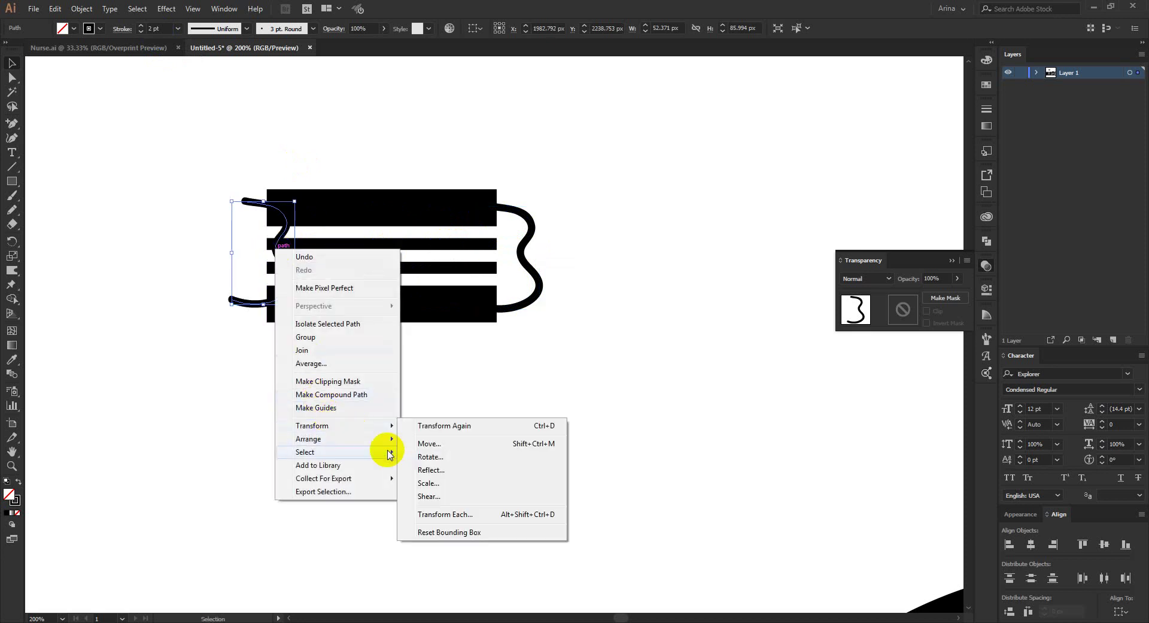
left_click(431, 470)
left_click(771, 314)
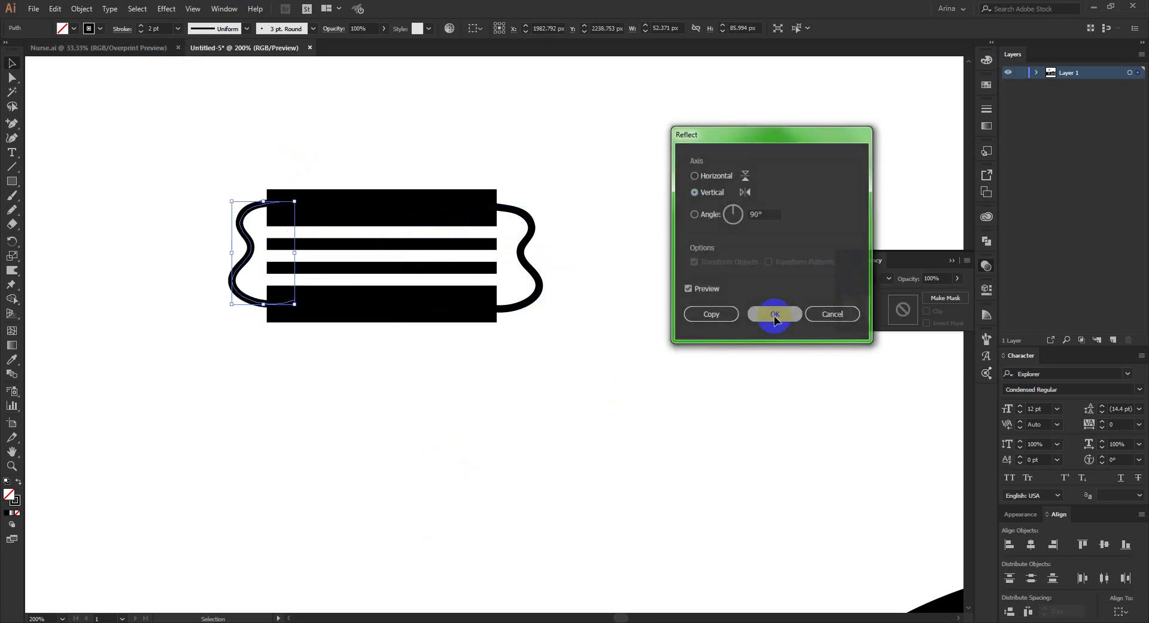
key("Left")
key("Left")
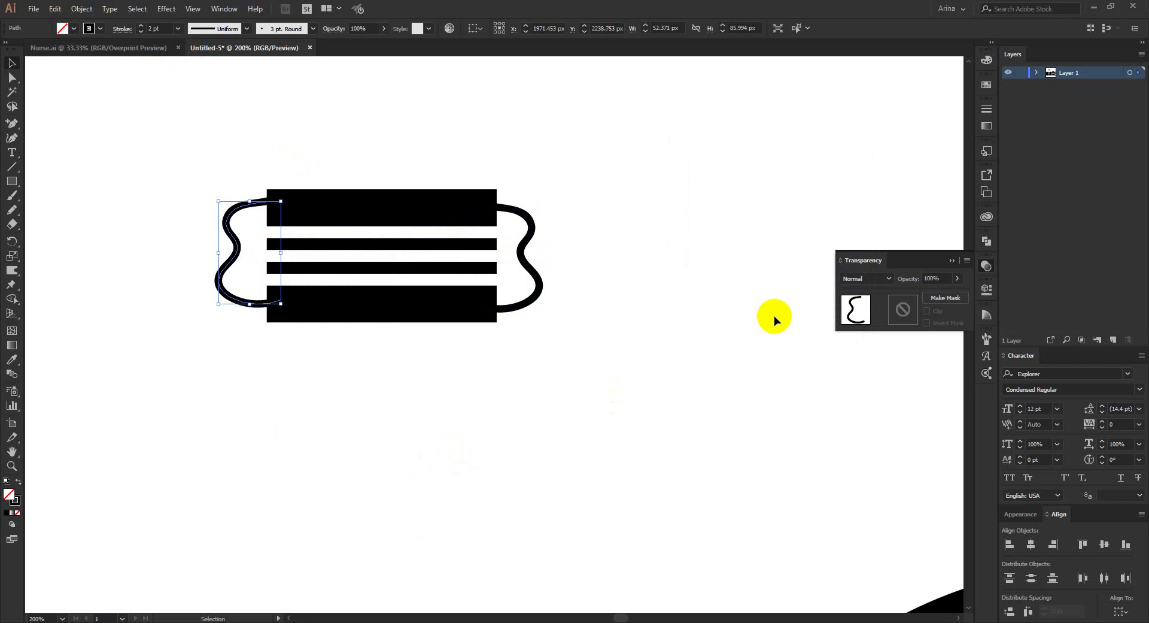
- Align the ear loops and mask body on their vertical centres and expand their appearance
left_click_drag(595, 351, 172, 164)
left_click(556, 34)
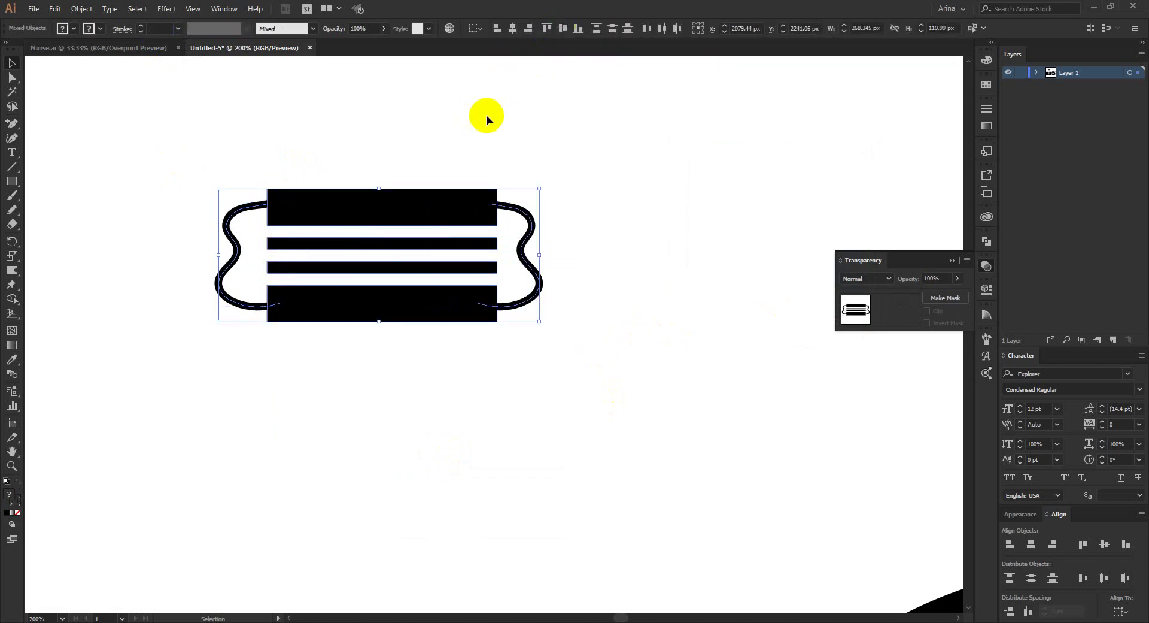
left_click(122, 30)
left_click(84, 9)
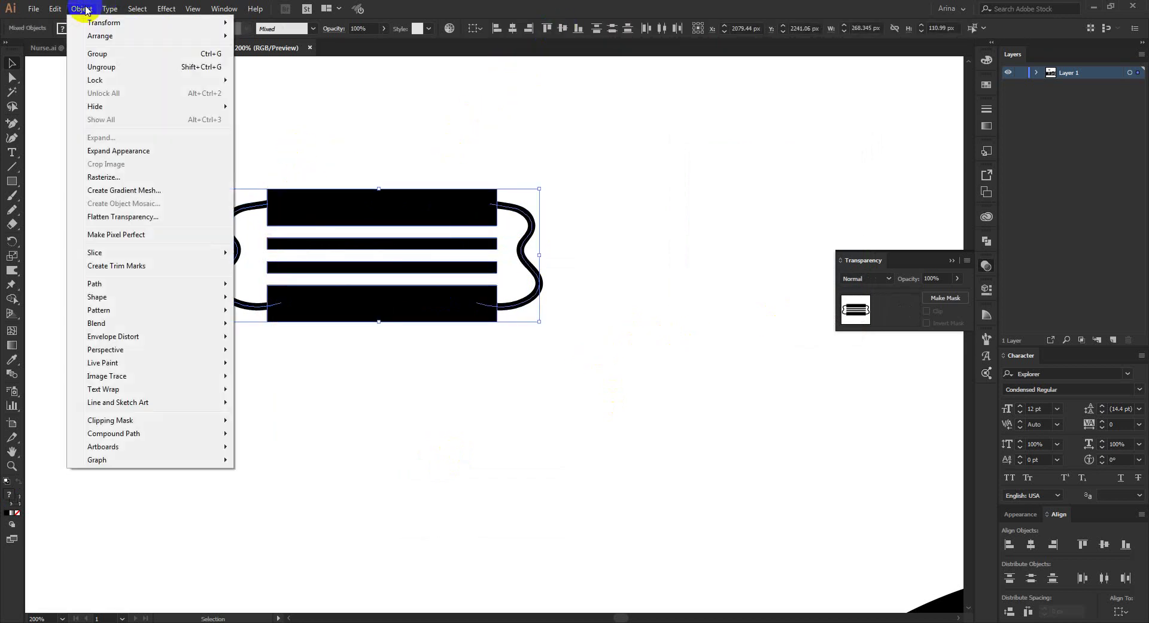
left_click(108, 151)
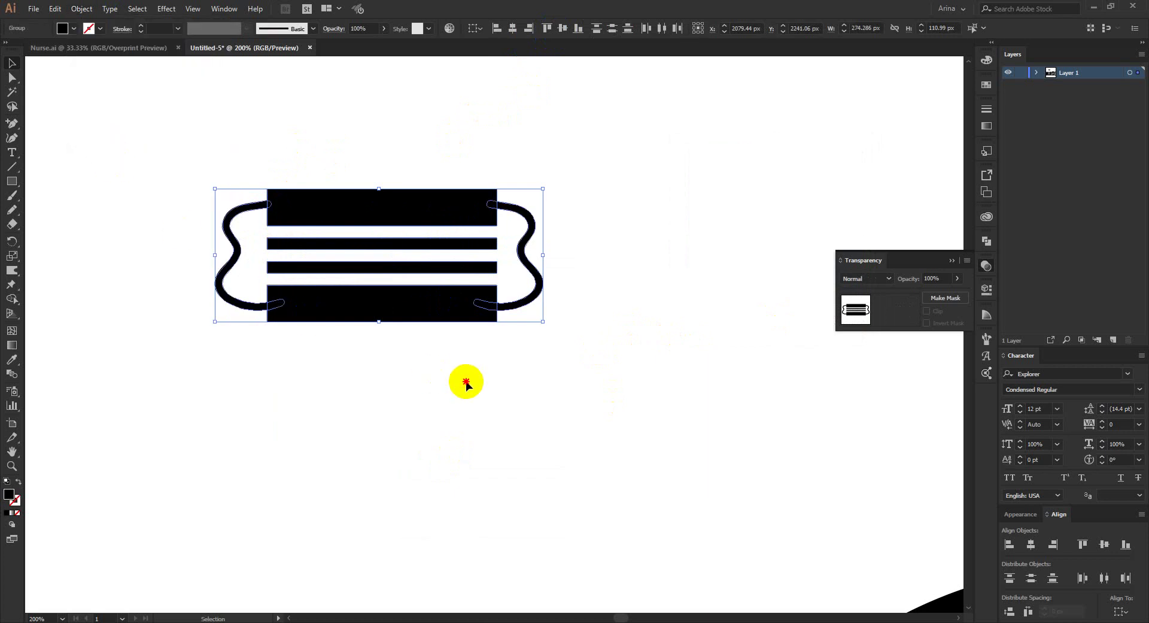
- Unite the ear loops and the mask body with Pathfinder
left_click_drag(612, 376, 181, 104)
left_click(986, 241)
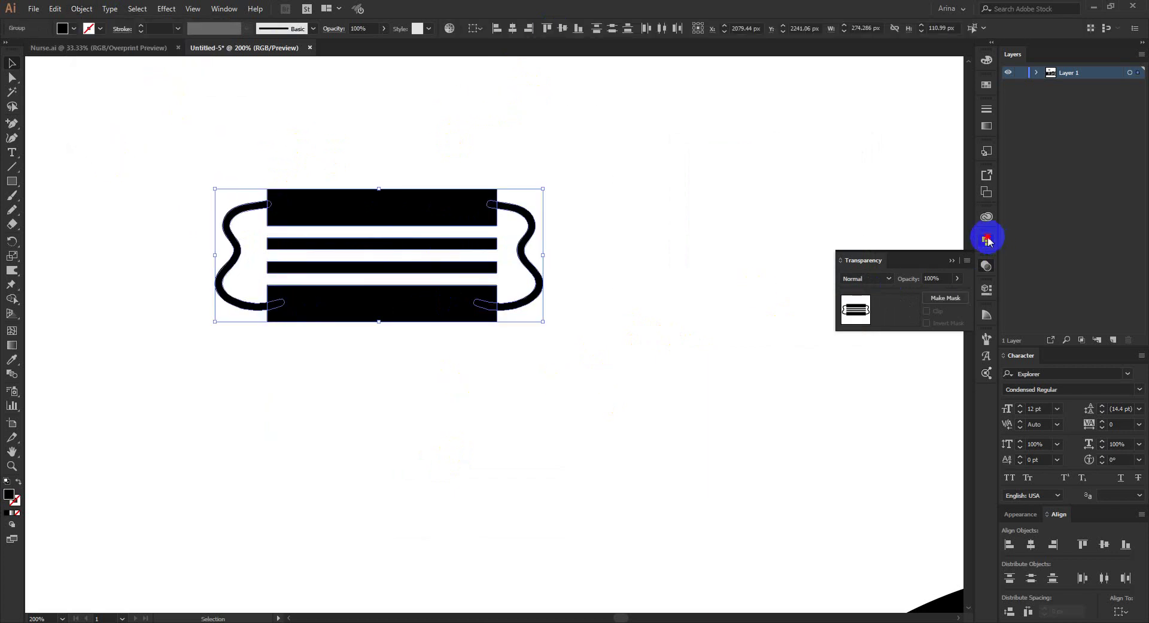
left_click(846, 265)
left_click(584, 277)
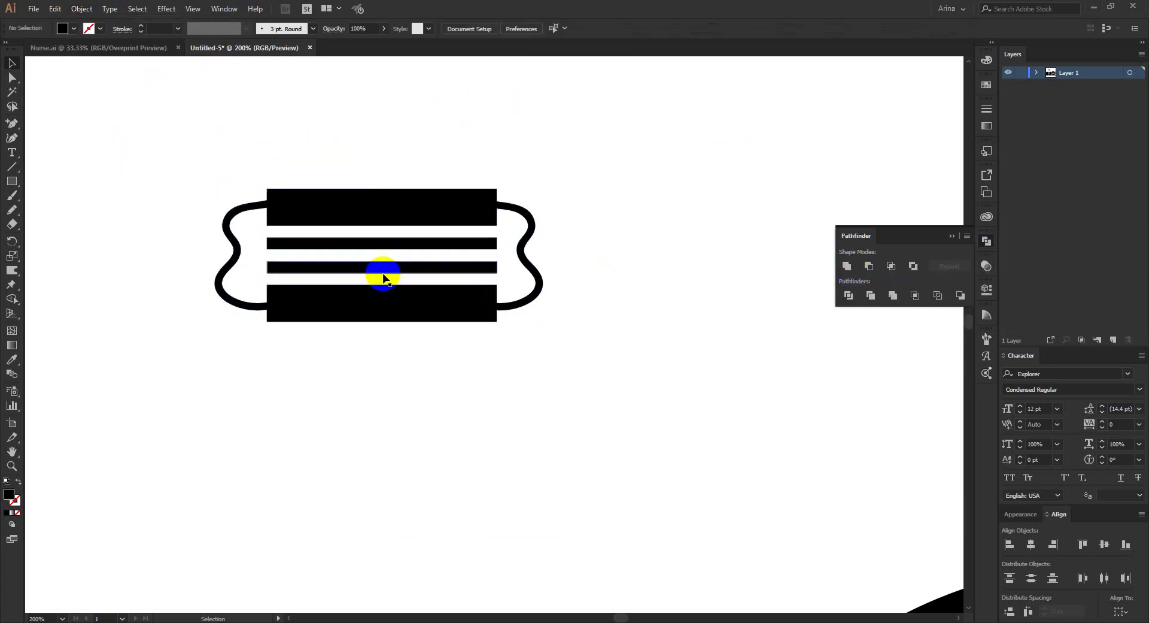
- Move the face mask onto the upper end of the letter S
scroll(290, 235, "down", 5)
left_click_drag(298, 240, 521, 262)
scroll(423, 349, "up", 3)
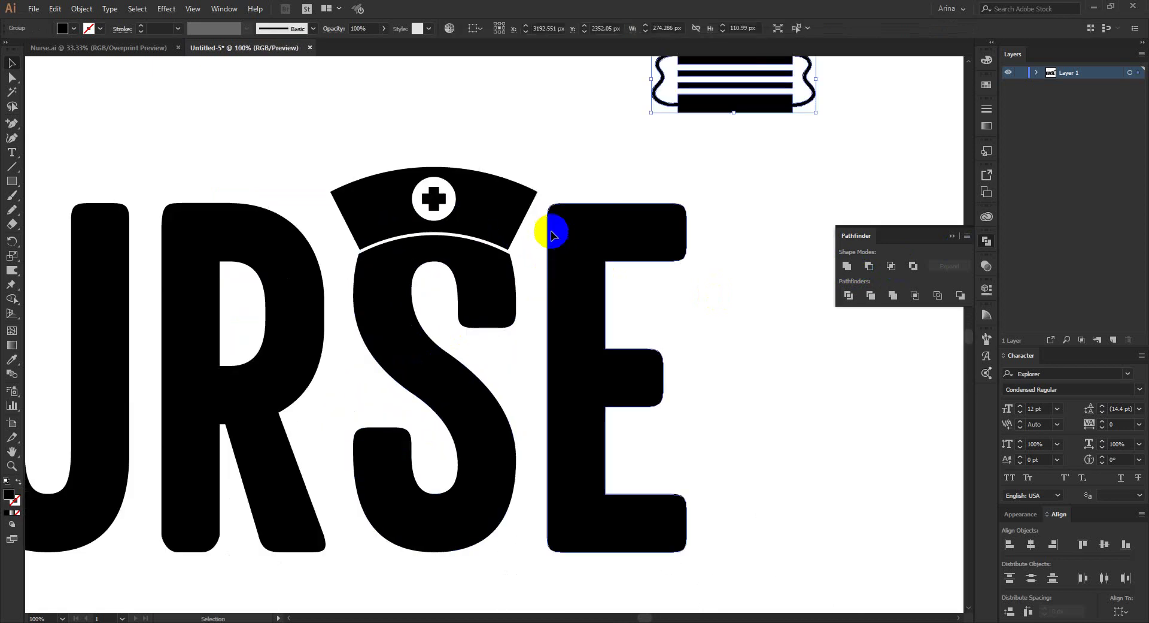
left_click(508, 145)
left_click_drag(476, 124, 456, 165)
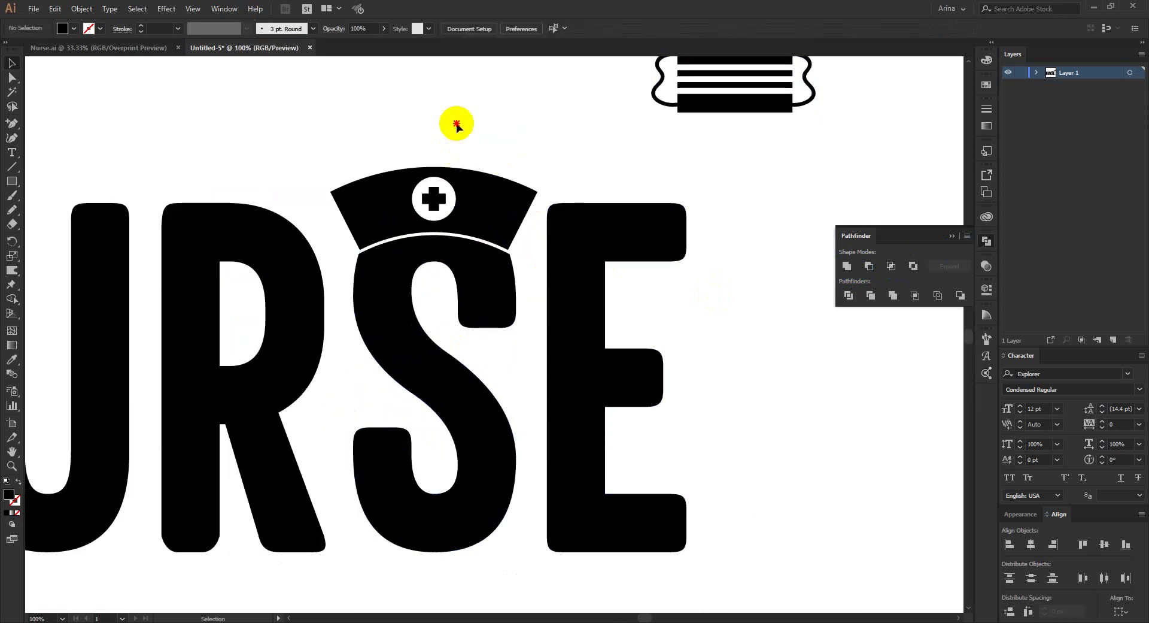
left_click_drag(713, 109, 476, 333)
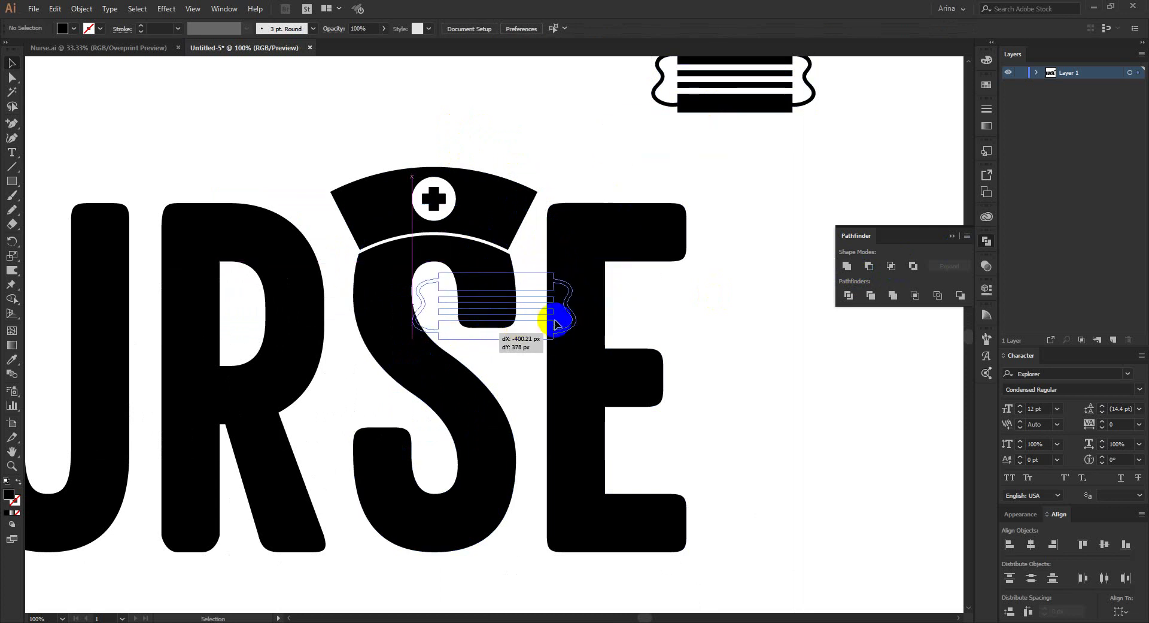
- Scale the face mask to about 174 by 70 px and nudge it up and left over the S's upper terminal
mouse_move(575, 306)
left_mouse_down()
mouse_move(538, 307)
mouse_move(579, 300)
left_mouse_up()
scroll(510, 315, "up", 2)
key("Up")
key("Up")
key("Up")
key("Left")
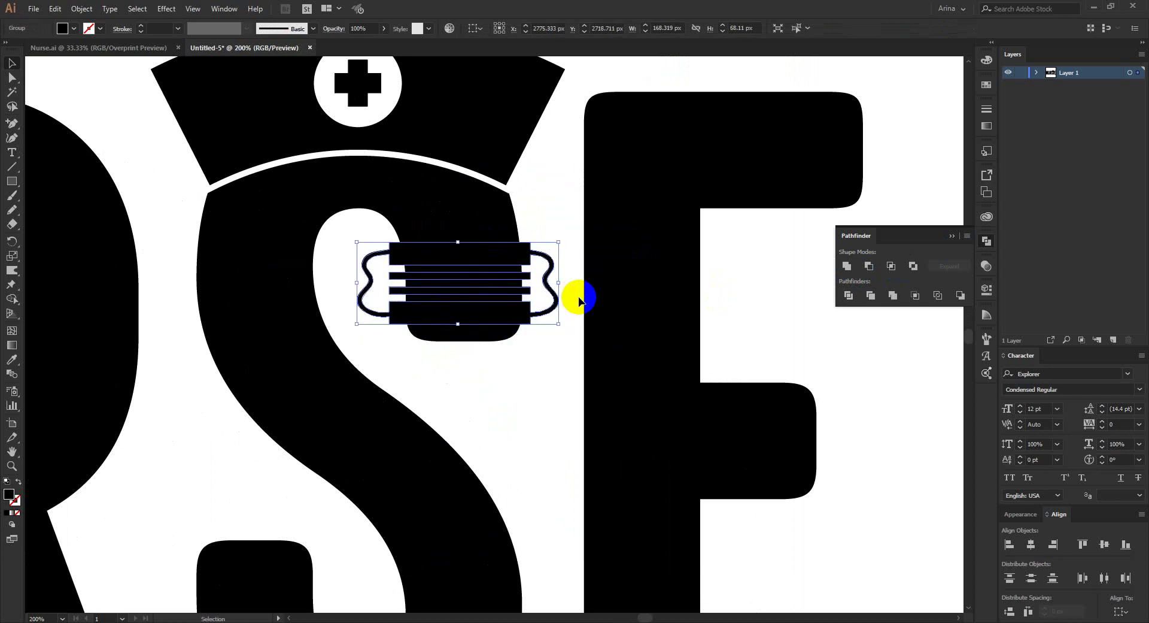
left_click_drag(561, 284, 565, 282)
scroll(473, 295, "down", 1)
scroll(451, 283, "up", 1)
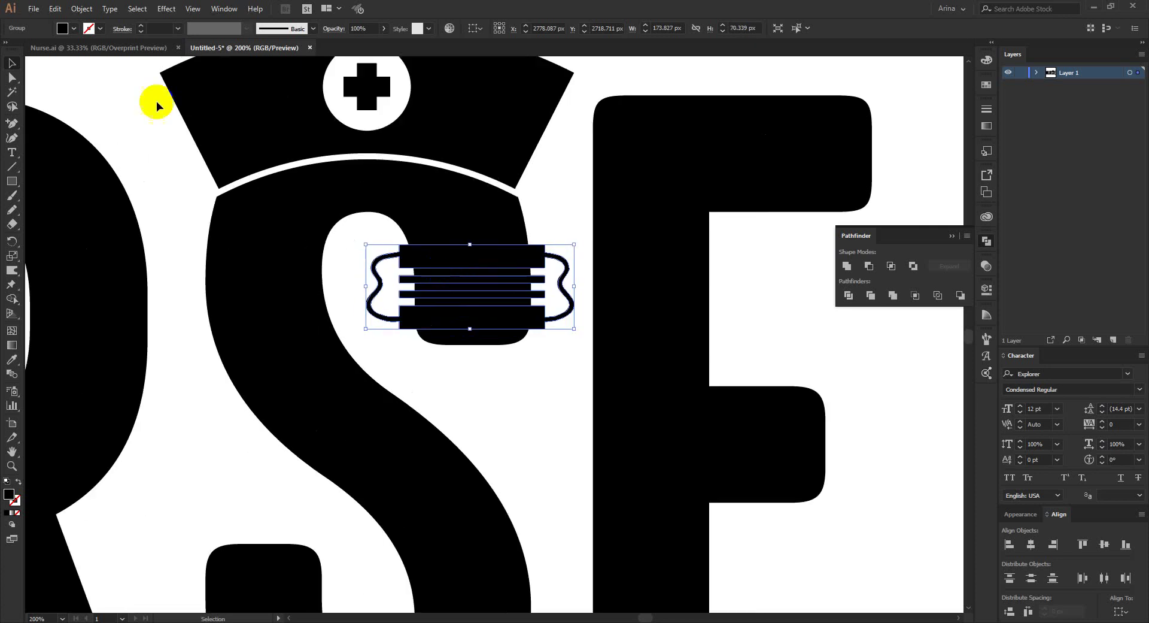
- Offset the face mask's path by 5 px with miter joins and cut the offset shape
left_click(83, 9)
mouse_move(114, 284)
left_click(289, 329)
left_click(83, 170)
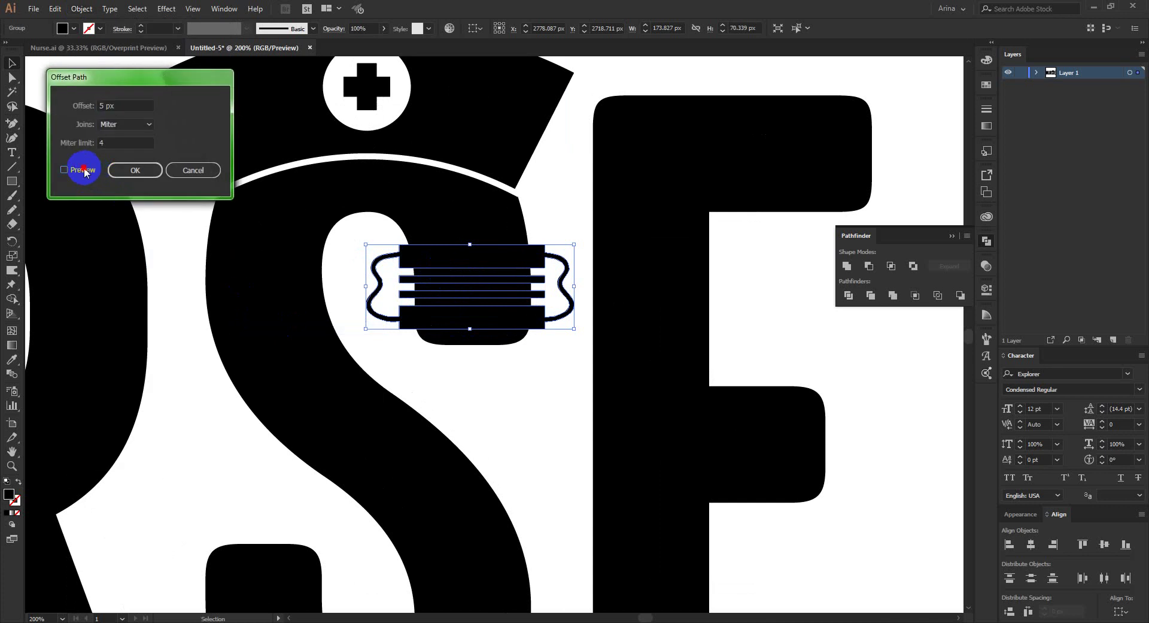
left_click(124, 174)
left_click(452, 246)
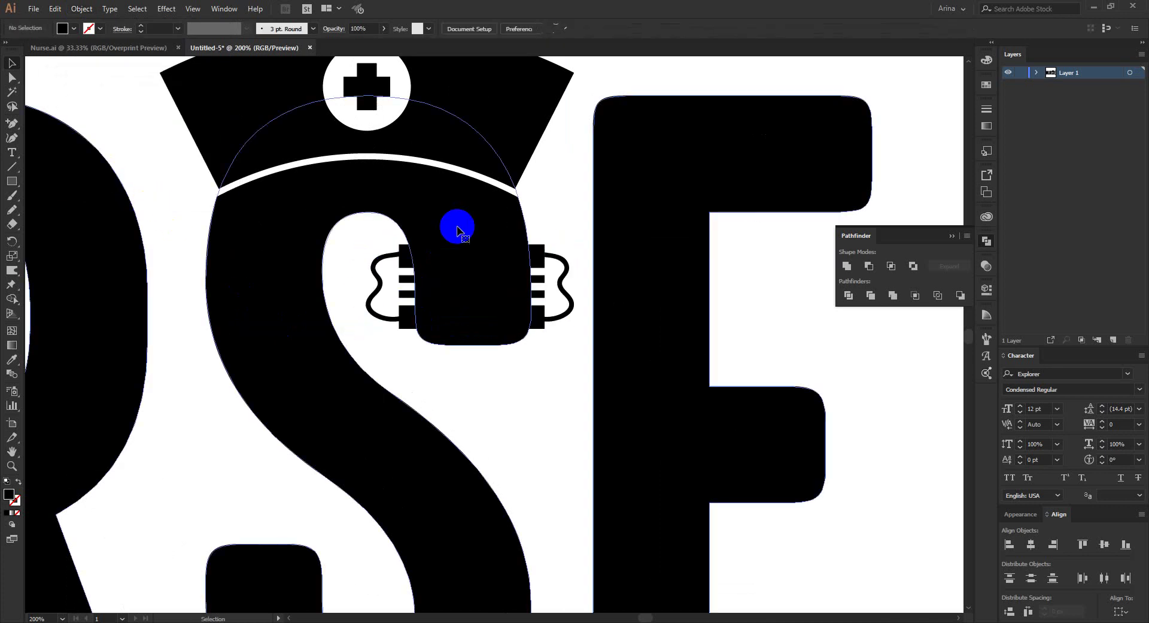
- Paste the offset shape in front inside the letter S's opacity mask, and return to the normal artwork
double_click(420, 227)
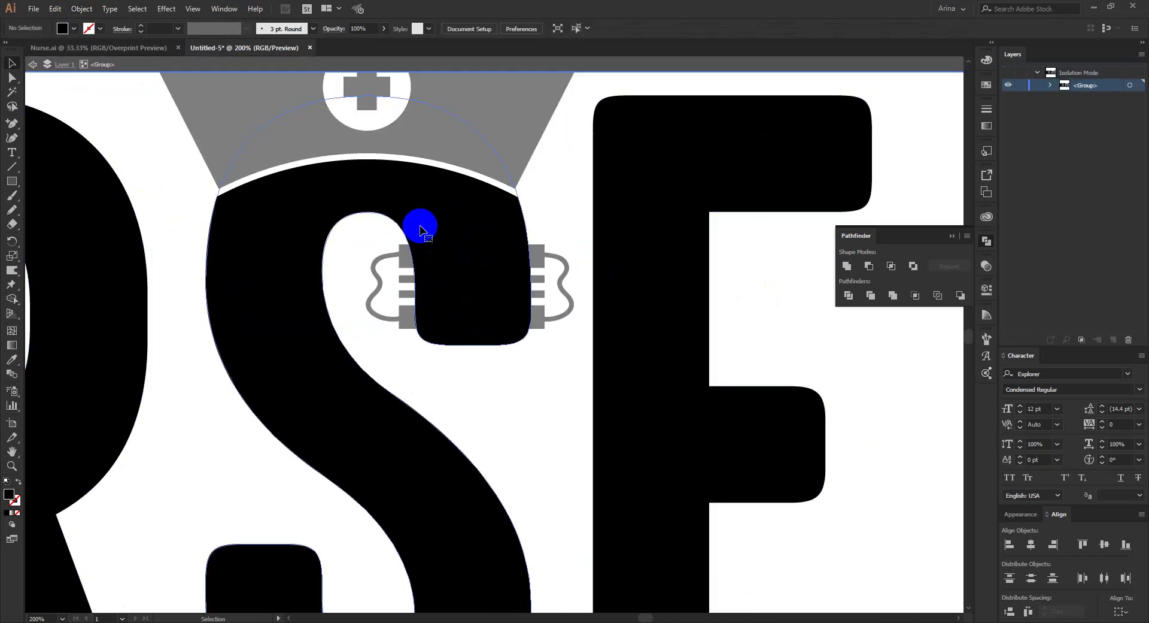
left_click(421, 228)
left_click(961, 294)
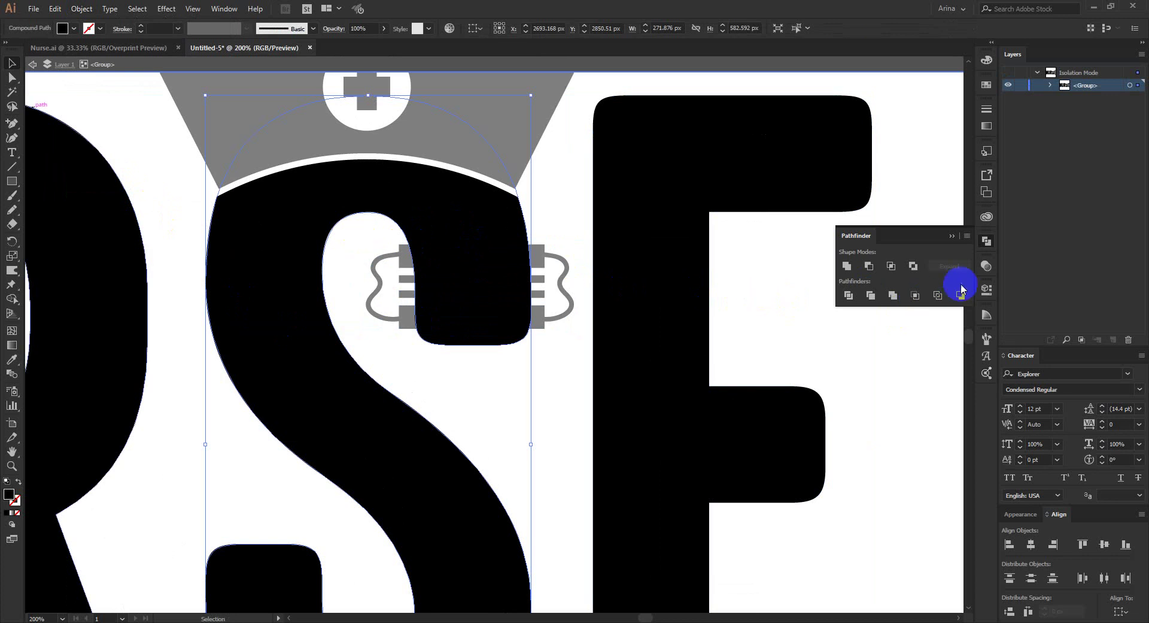
left_click(985, 264)
left_click(904, 309)
key("ctrl+f")
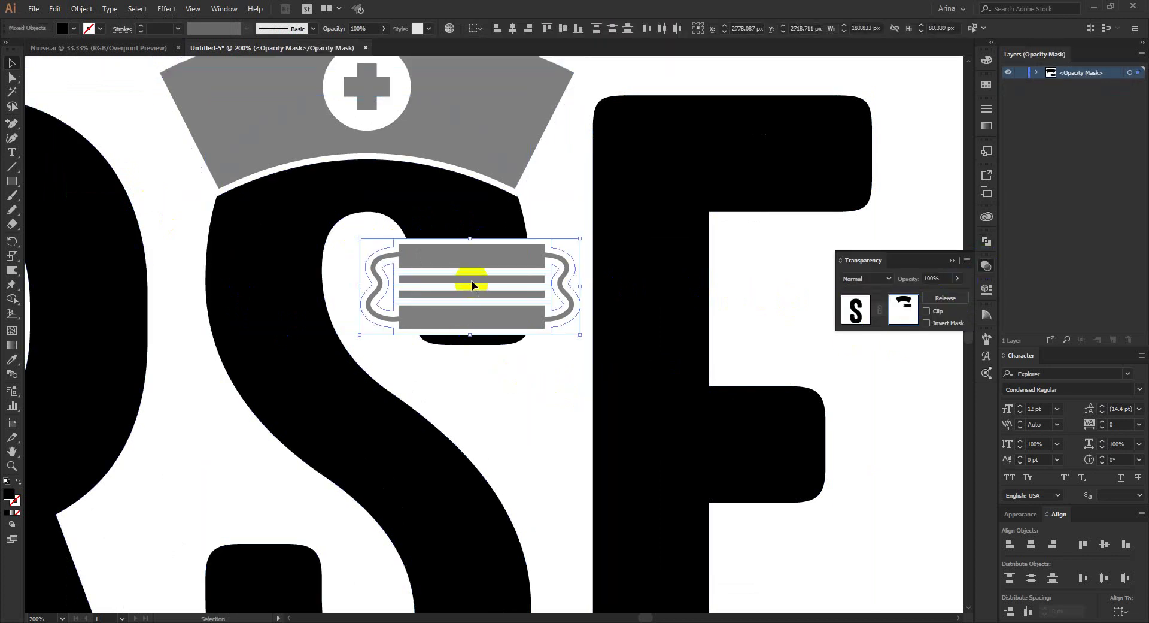
left_click(856, 310)
left_click(525, 402)
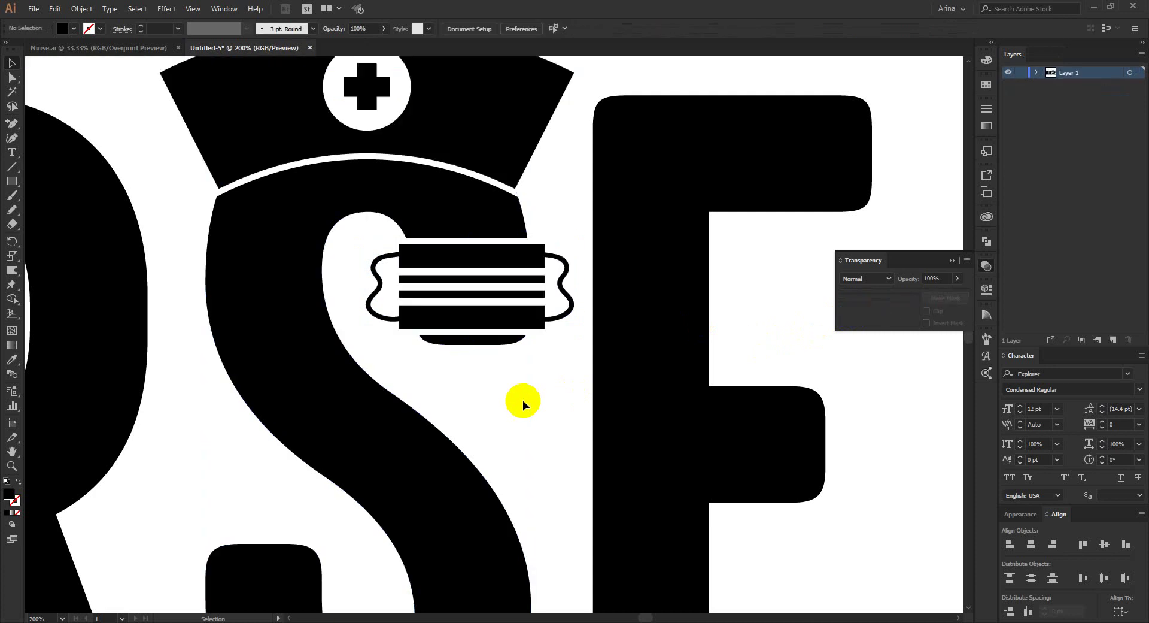
- Nudge the face mask and its matching cutout in the S's opacity mask slightly upward
scroll(503, 369, "down", 2)
scroll(500, 326, "up", 1)
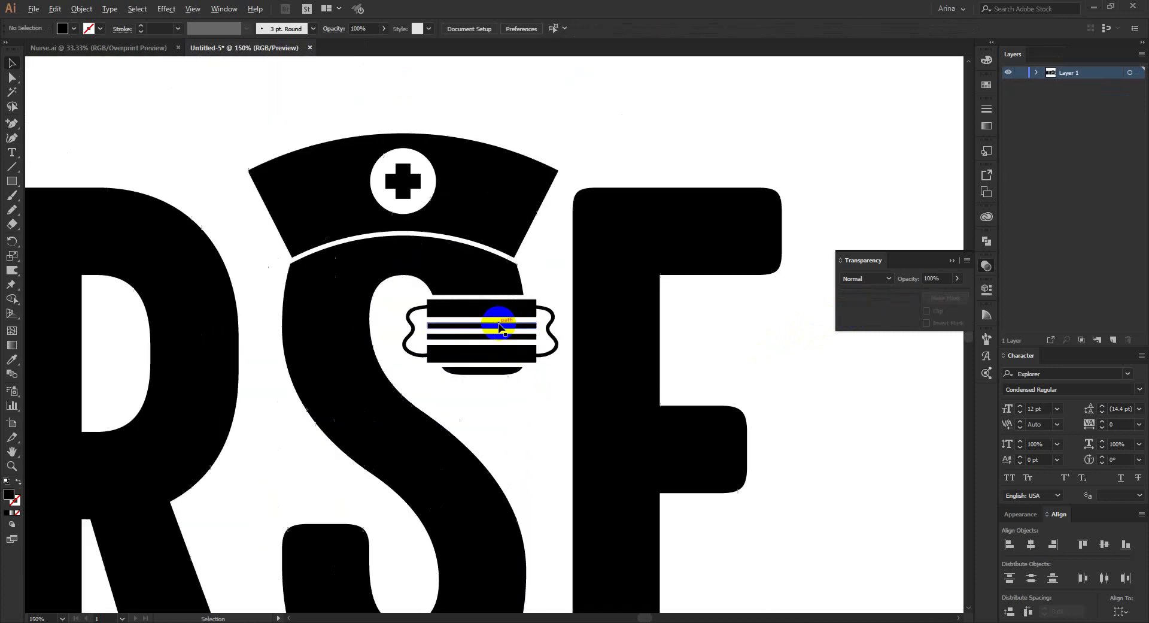
scroll(500, 327, "up", 1)
left_click(500, 326)
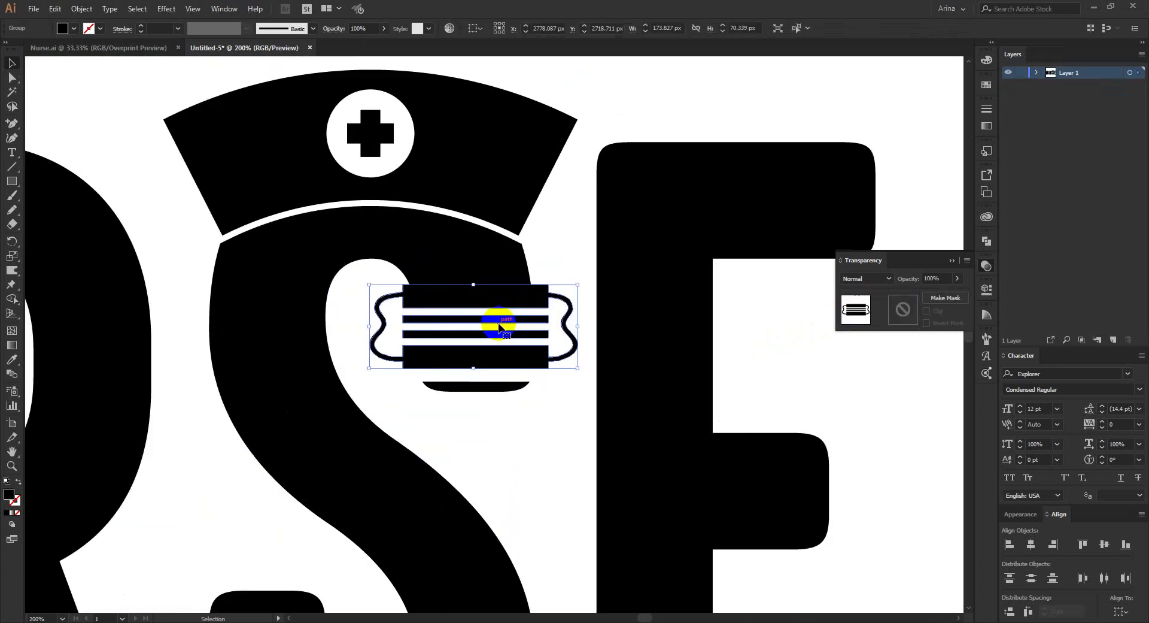
double_click(489, 383)
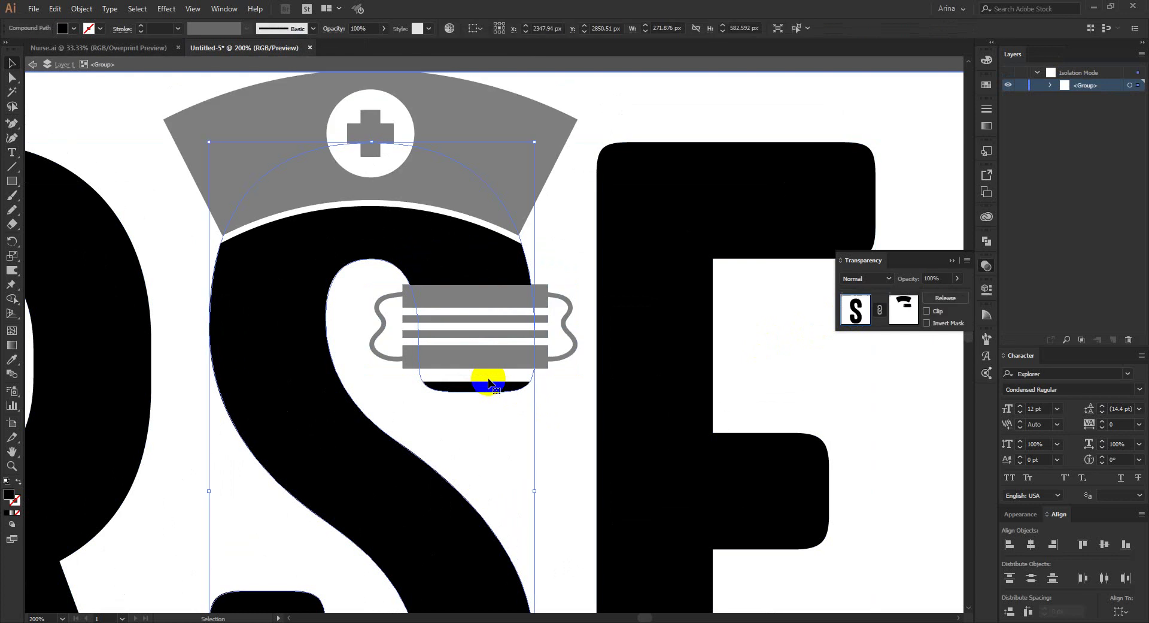
left_click(900, 309)
key("Up")
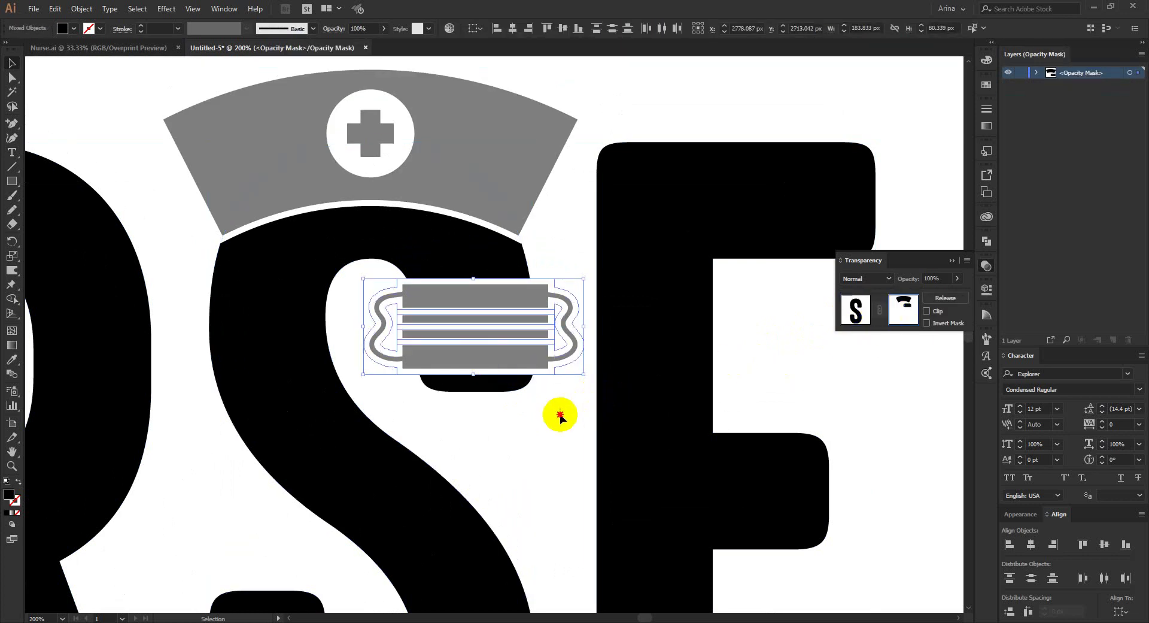
left_click(559, 415)
left_click(850, 316)
left_click(513, 441)
- Examine the whole NURSE lettering with the cap and face mask in place
scroll(512, 371, "down", 3)
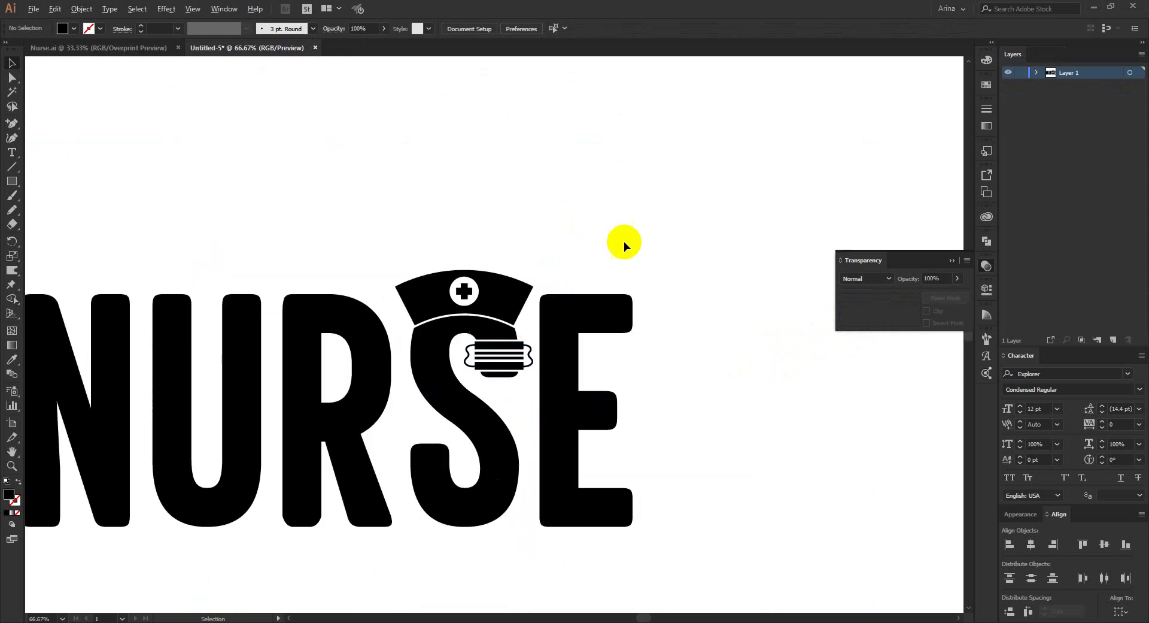
scroll(624, 241, "down", 1)
left_click(472, 207)
left_click_drag(173, 212, 704, 568)
left_click(655, 535)
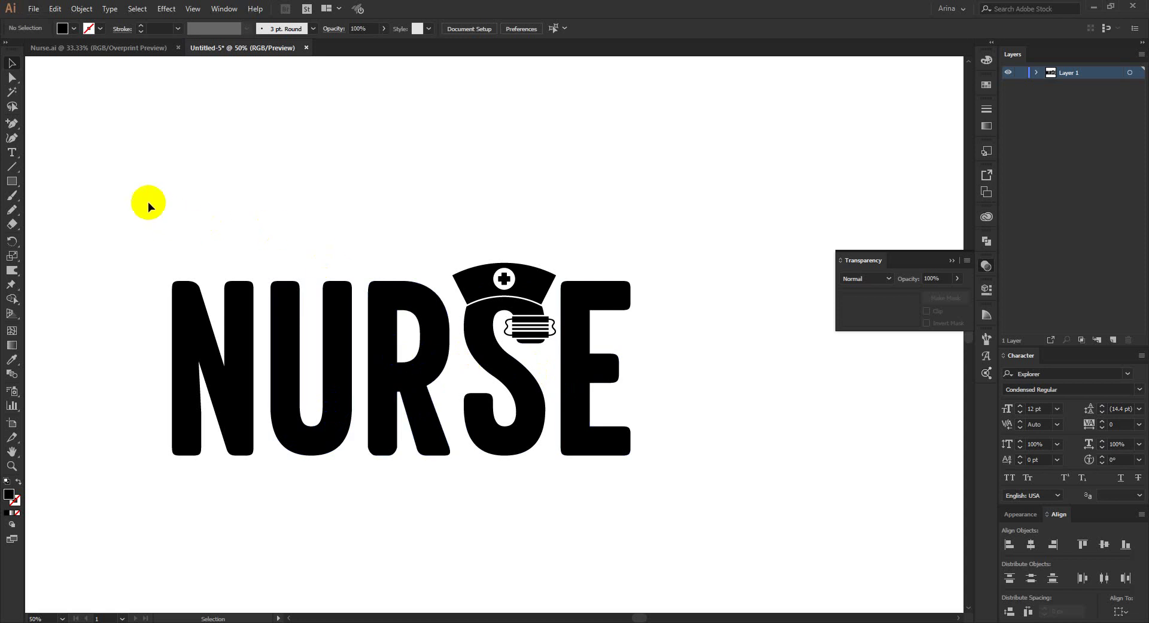
left_click_drag(171, 237, 706, 505)
left_click(581, 535)
scroll(371, 363, "up", 1)
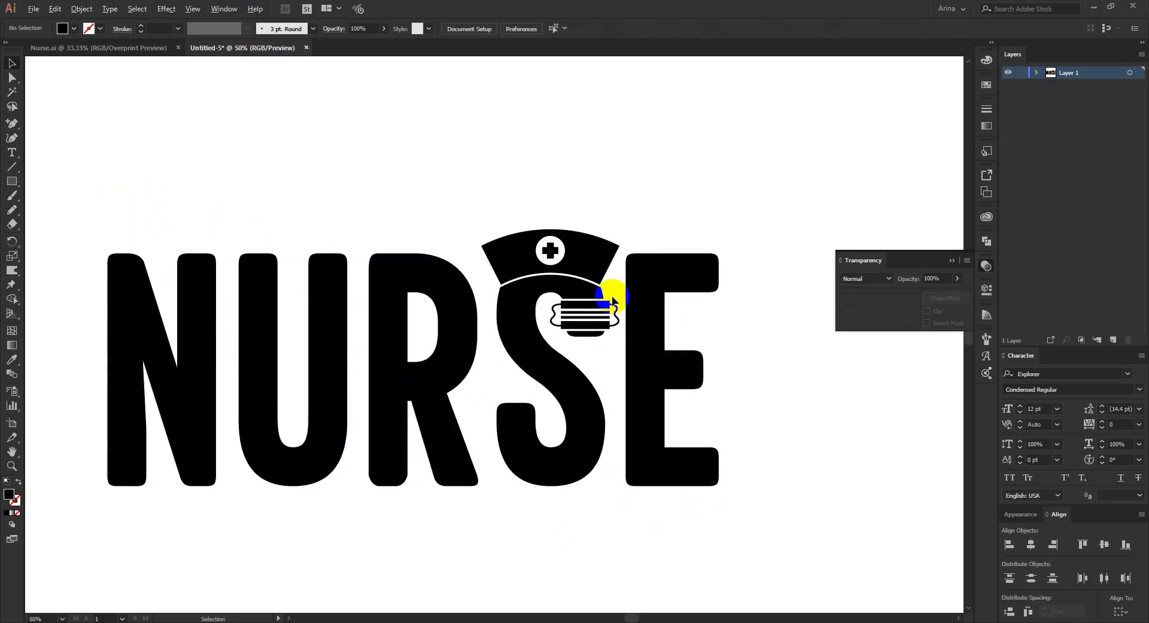
scroll(611, 302, "down", 1)
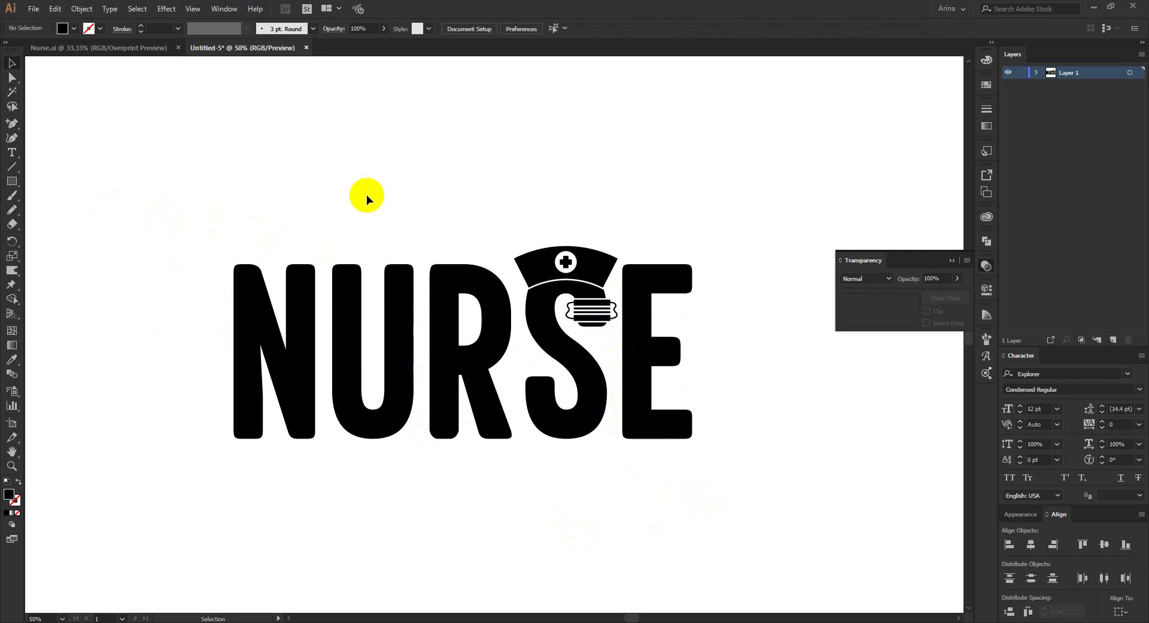
- Add the text SUPER above the letter N of NURSE
left_click(11, 153)
left_click(232, 216)
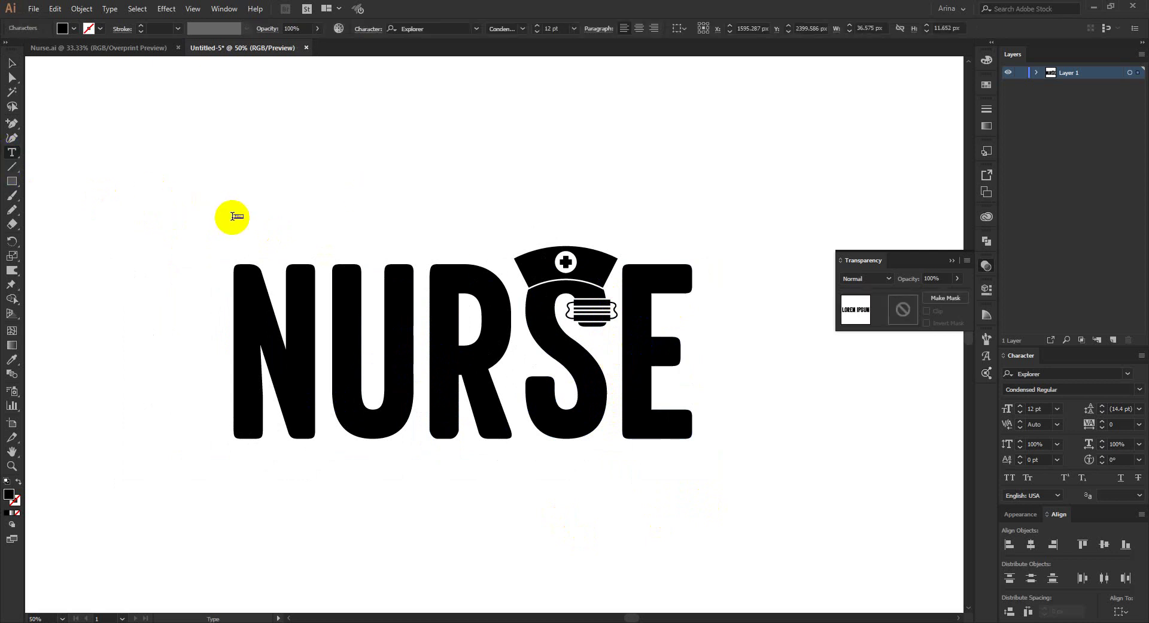
type("SUPER")
key("Escape")
- Enlarge SUPER to about 652 px wide, converted to outlines, with its left edge aligned to the N
left_click_drag(237, 222, 359, 190)
right_click(364, 187)
left_click(377, 264)
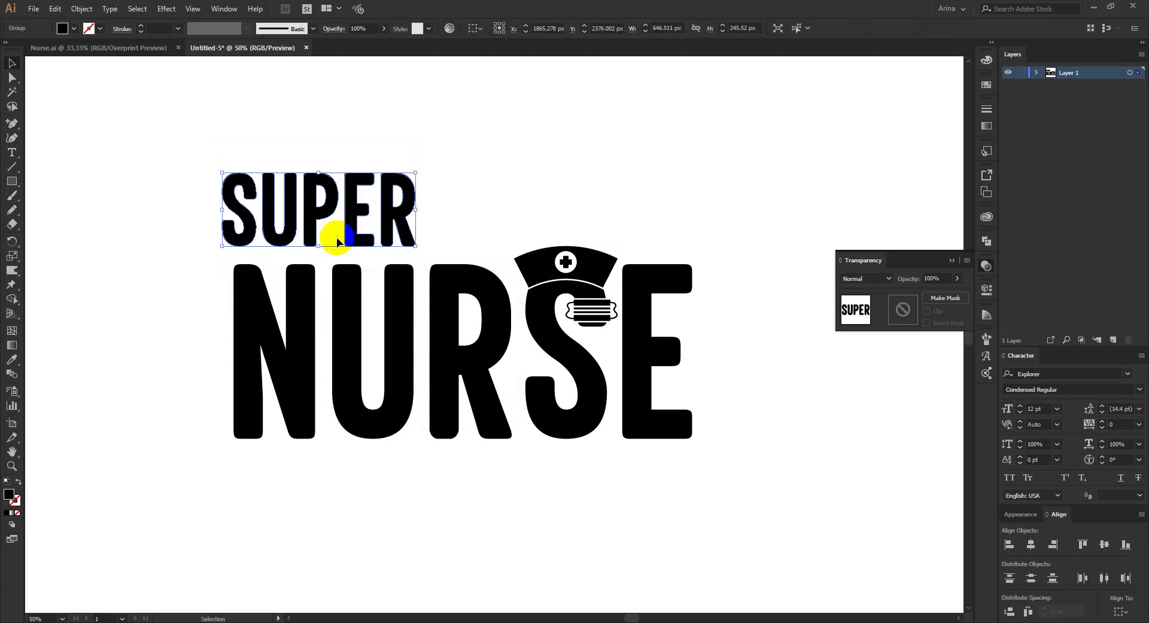
left_click_drag(318, 223, 334, 226)
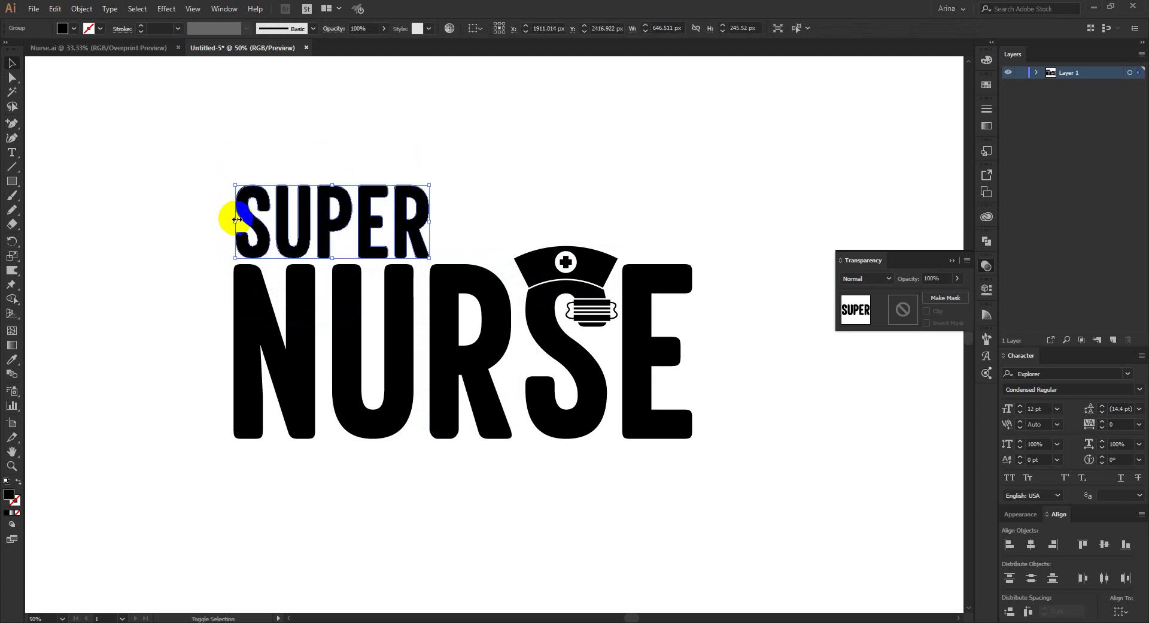
left_click_drag(237, 219, 233, 220)
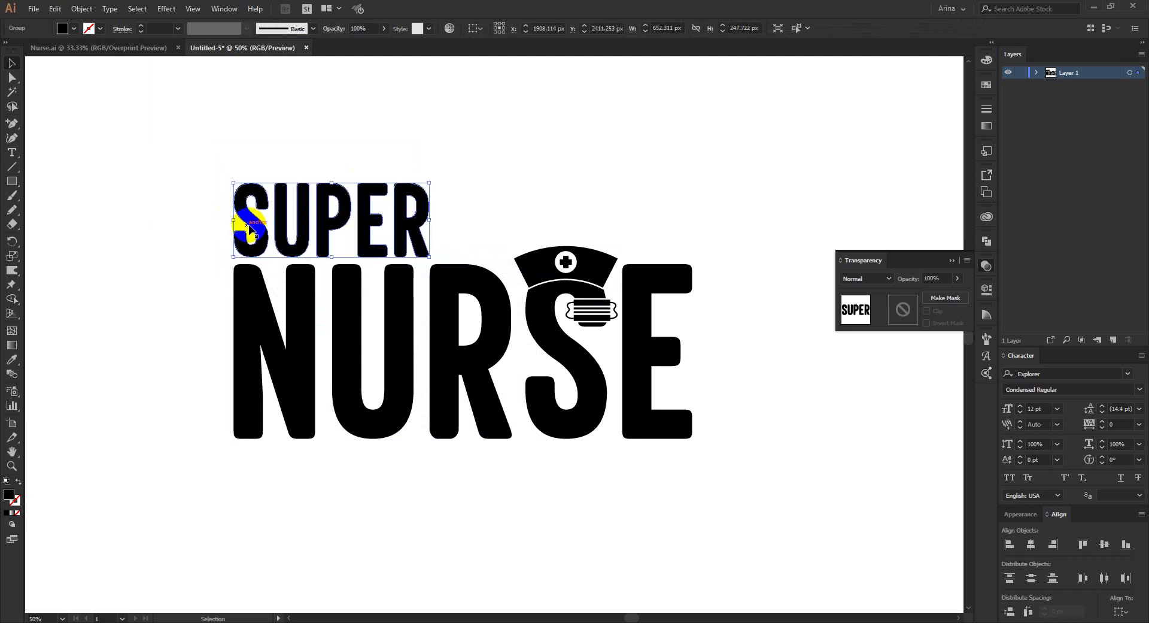
- Try enlarging SUPER until it reaches the right edge of the R in NURSE, shifted upward to clear the lettering
left_click_drag(429, 221, 510, 221)
key("shift+Up")
key("shift+Up")
key("shift+Up")
key("shift+Up")
left_click(562, 209)
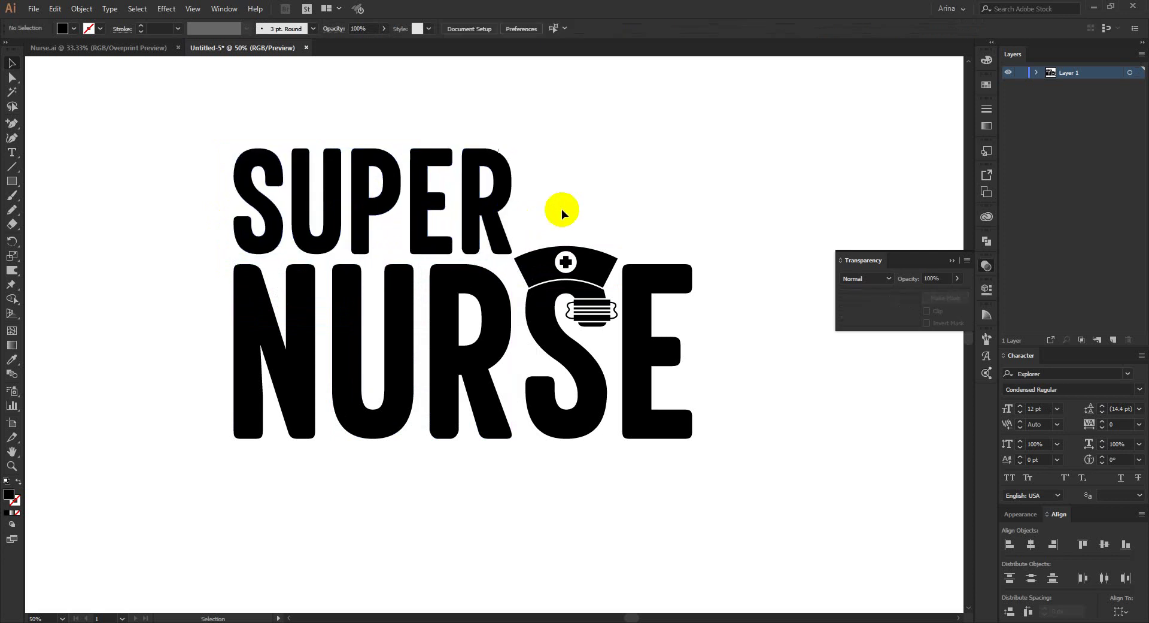
scroll(493, 344, "down", 1)
scroll(490, 257, "up", 1)
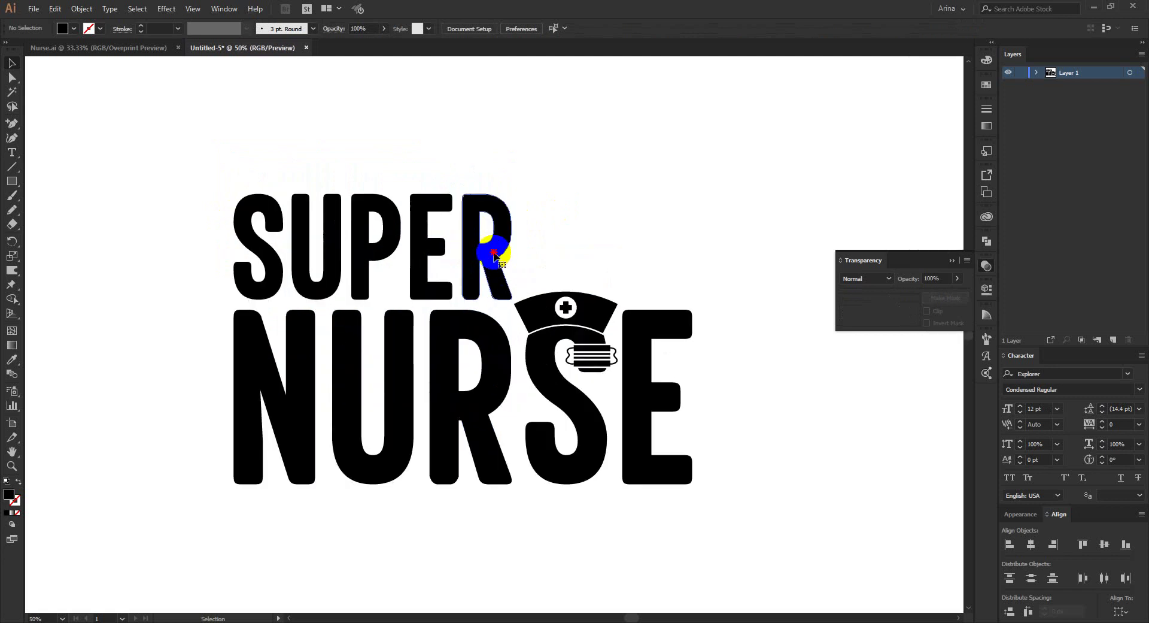
- Scale SUPER down to about 655 px wide and lower it to sit just above NURSE
left_click(505, 240)
left_click_drag(511, 247, 431, 260)
key("shift+Down")
key("shift+Down")
key("shift+Down")
key("shift+Down")
key("shift+Down")
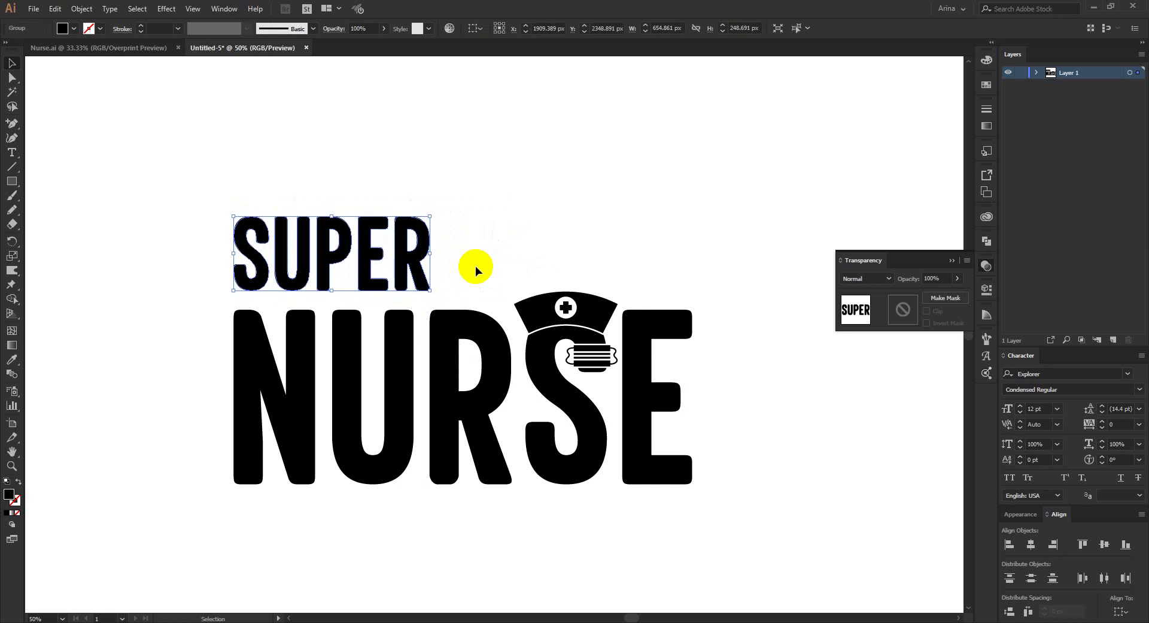
key("shift+Down")
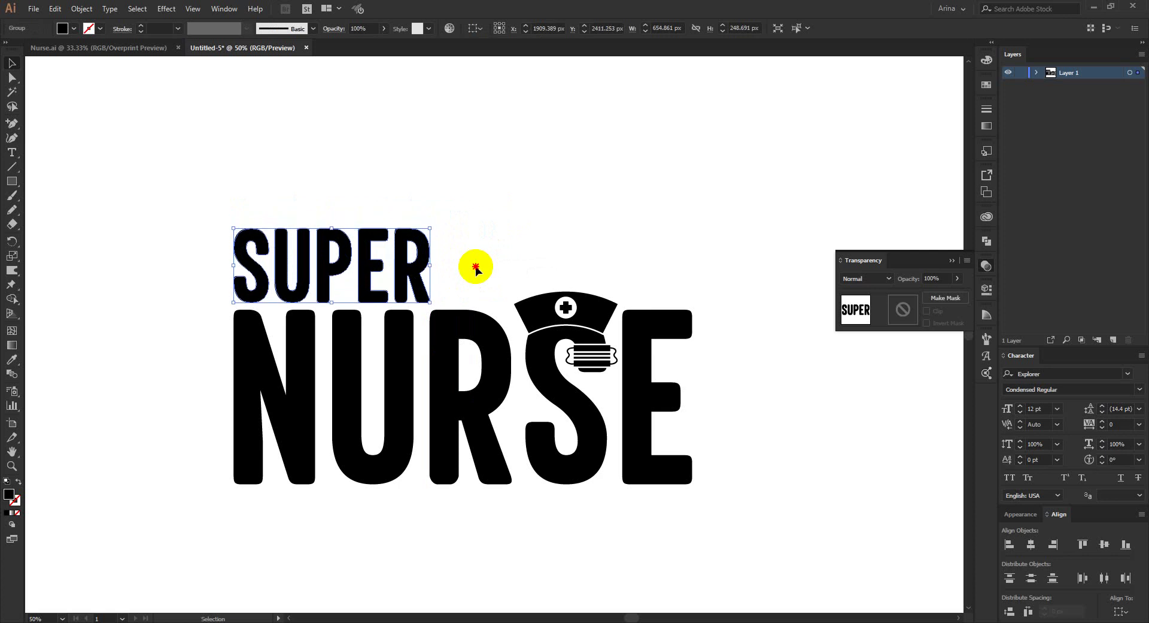
left_click(475, 266)
scroll(455, 273, "down", 1)
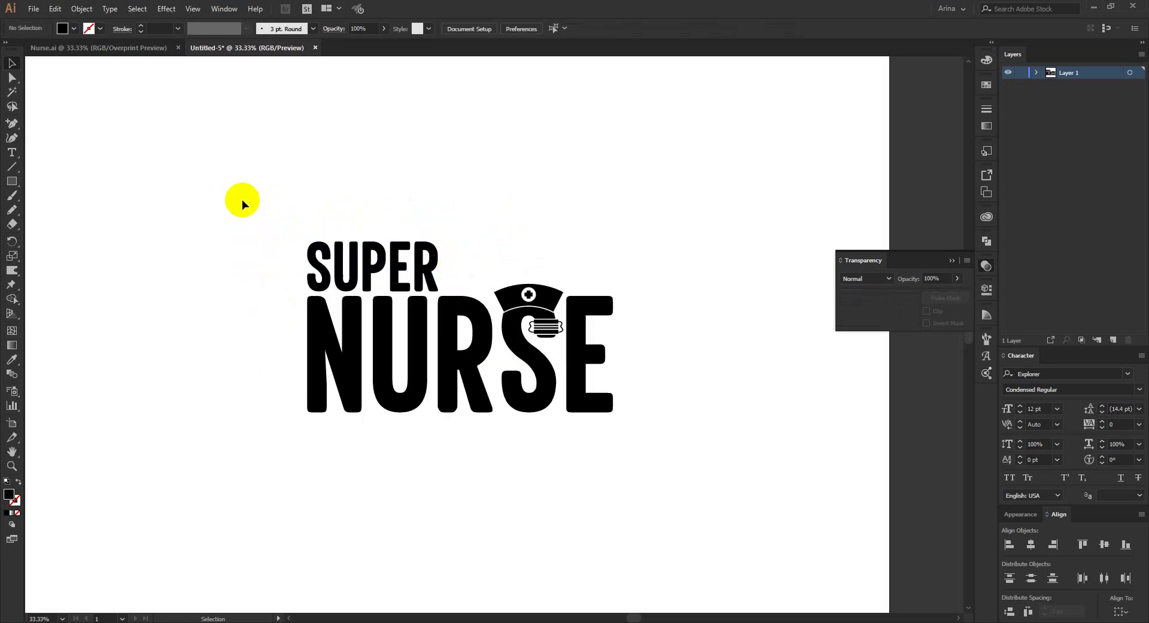
scroll(555, 346, "up", 1)
left_click(541, 305)
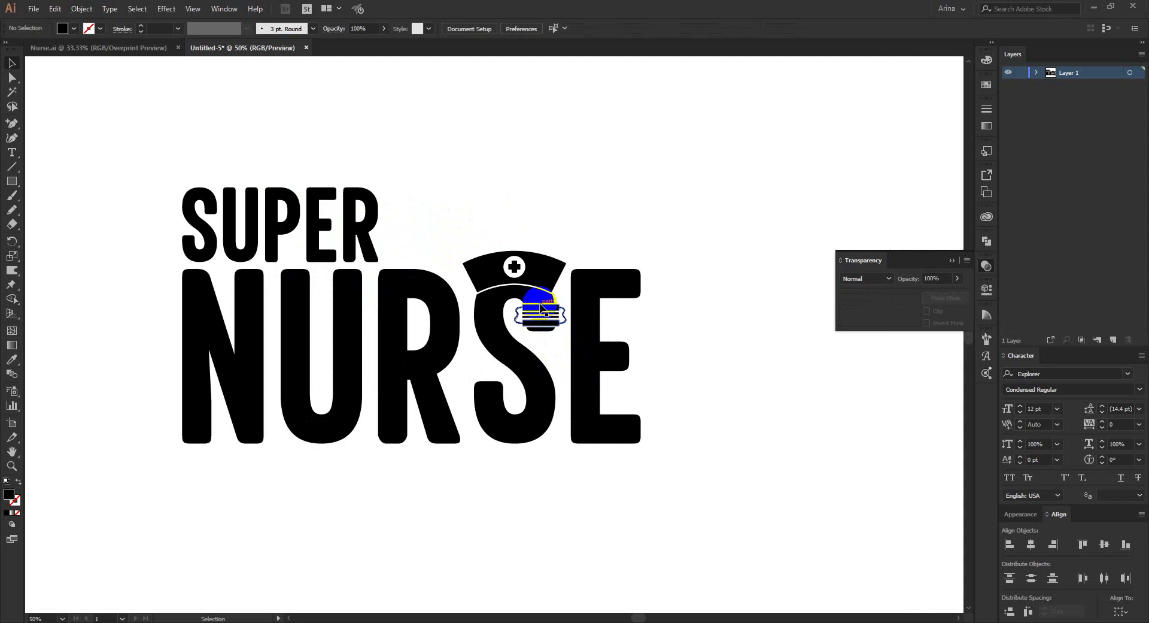
key("ctrl+z")
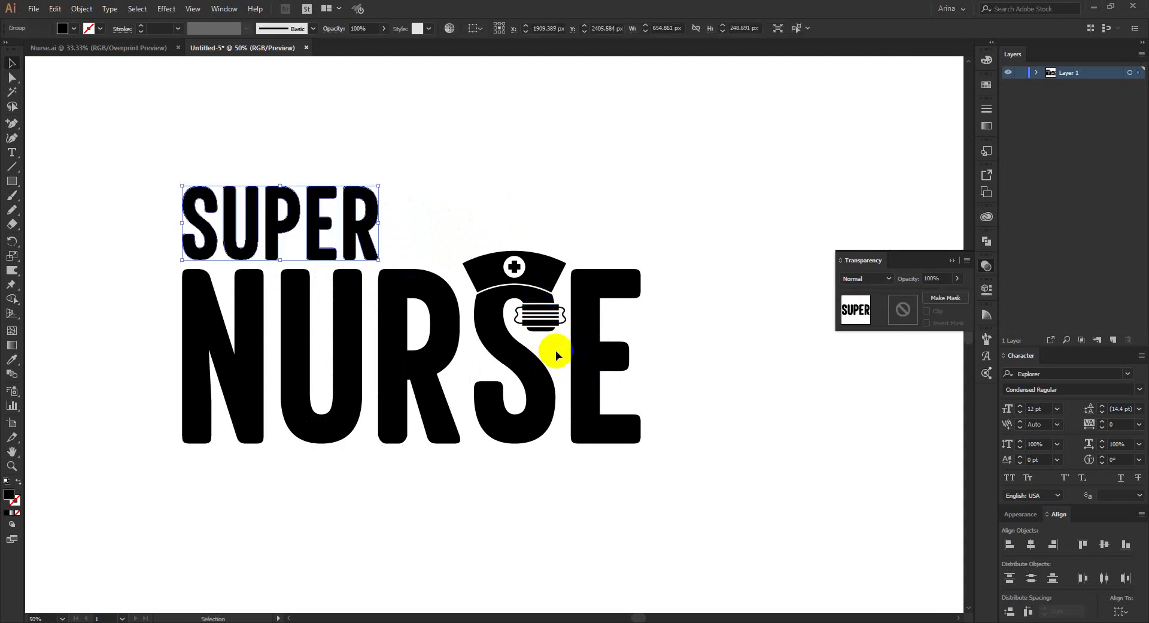
left_click(555, 350)
- Cut the nurse cap and face mask, paste them in front inside the NURSE group, and group them with the letter S
left_click(542, 316)
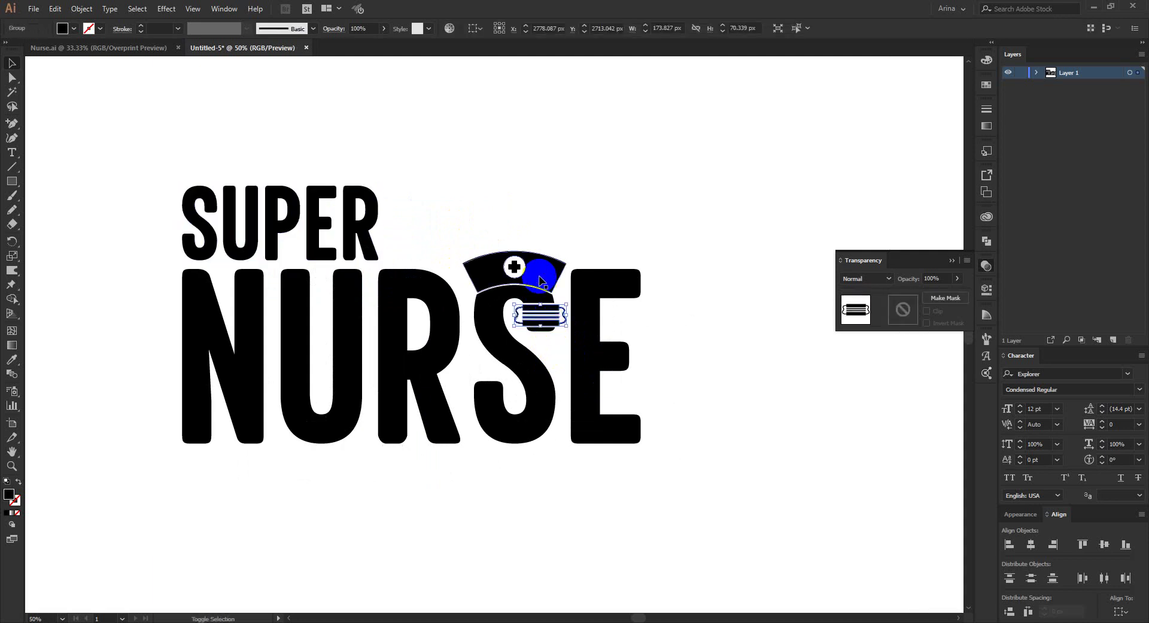
left_click(539, 276, "shift")
key("a")
key("ctrl+g")
key("ctrl+x")
double_click(532, 299)
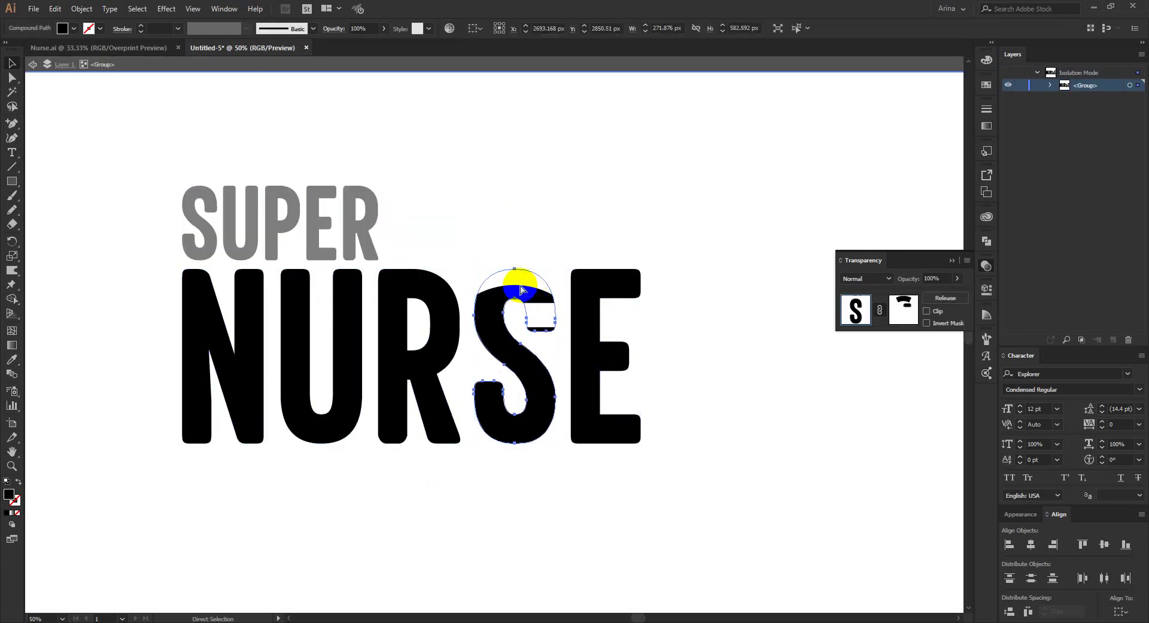
key("ctrl+f")
left_click(513, 297, "shift")
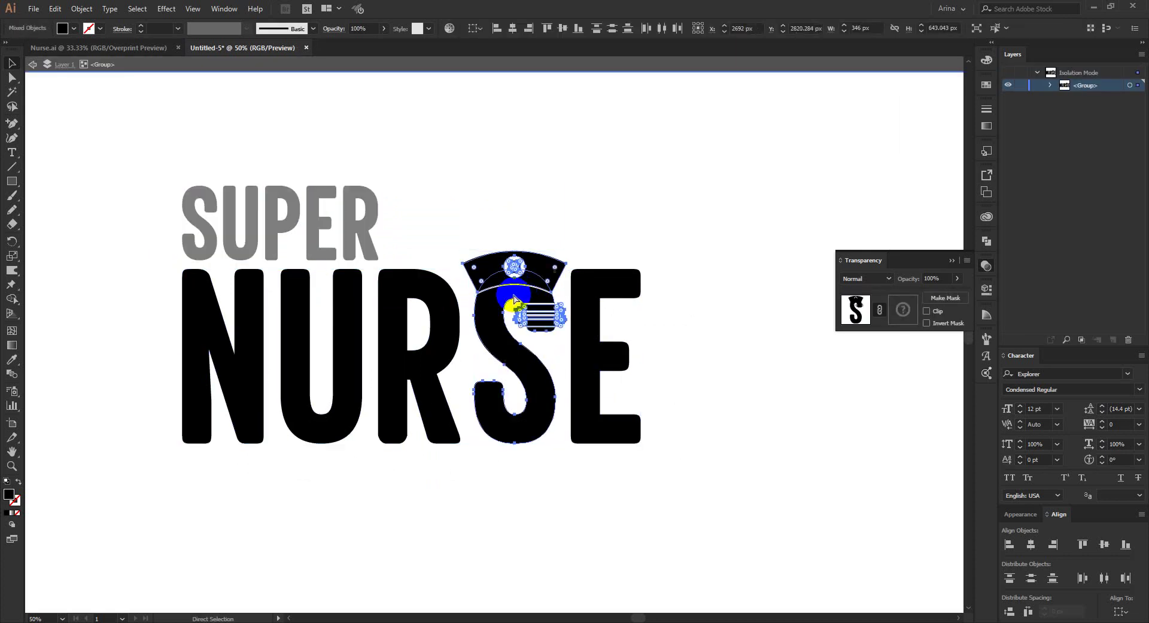
key("ctrl+g")
- Scale the S group with cap and mask proportionally upward to about 463 by 861 px and nudge it right
left_click(518, 253, "shift")
left_click_drag(518, 251, 524, 187)
key("Right")
- Nudge the letter E to the right to make room for the enlarged S
left_click(636, 288)
key("Right")
key("Right")
key("Right")
key("Right")
key("Right")
key("Right")
key("Right")
key("Right")
key("Right")
key("Right")
key("Right")
key("Right")
key("Right")
key("Right")
key("Right")
key("Right")
key("Right")
key("Right")
key("Right")
key("Right")
key("Right")
key("Right")
key("Right")
key("Right")
key("Right")
key("Right")
key("Right")
key("Right")
key("Right")
key("Right")
key("Right")
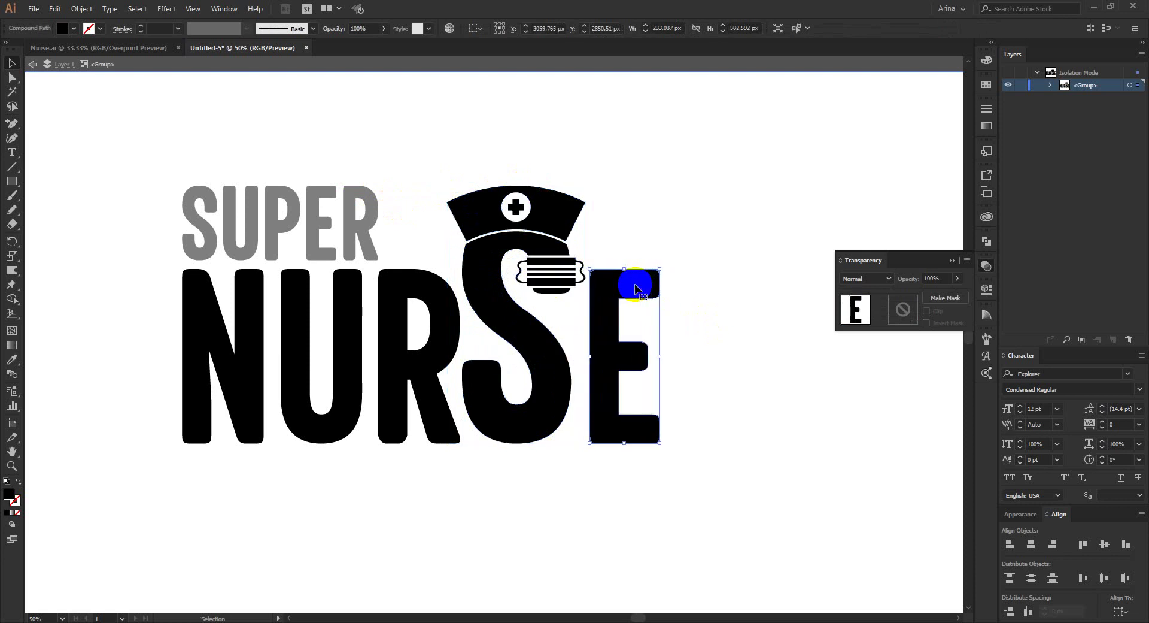
left_click(541, 353)
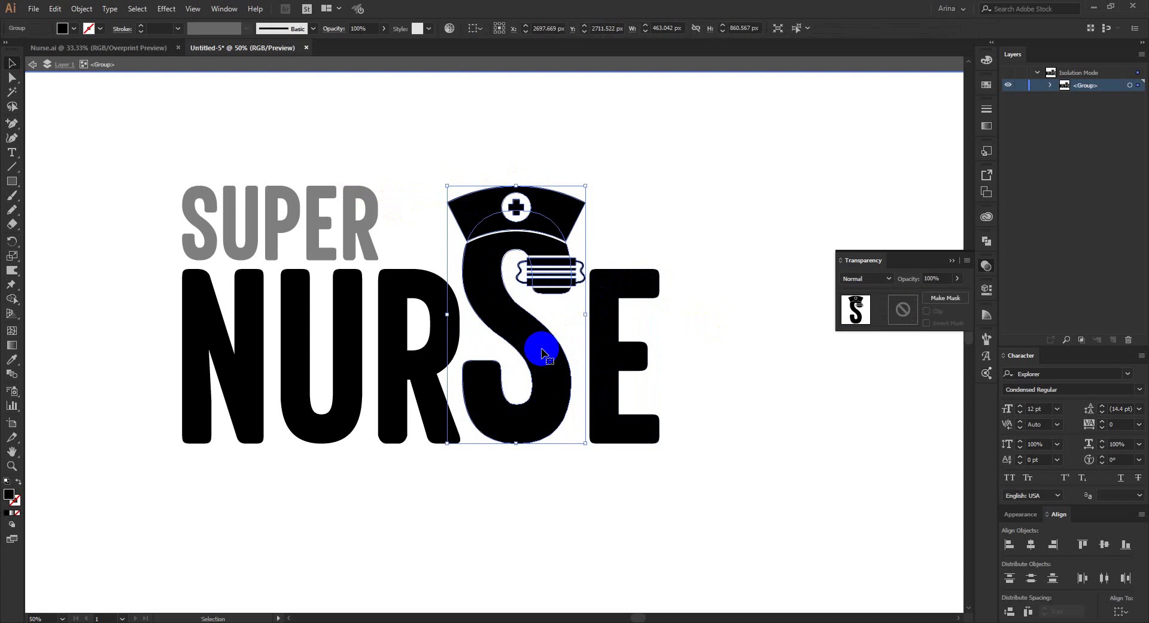
- Enlarge SUPER to about 849 by 322 px and raise it to sit just above NURSE
left_click(393, 242)
double_click(687, 217)
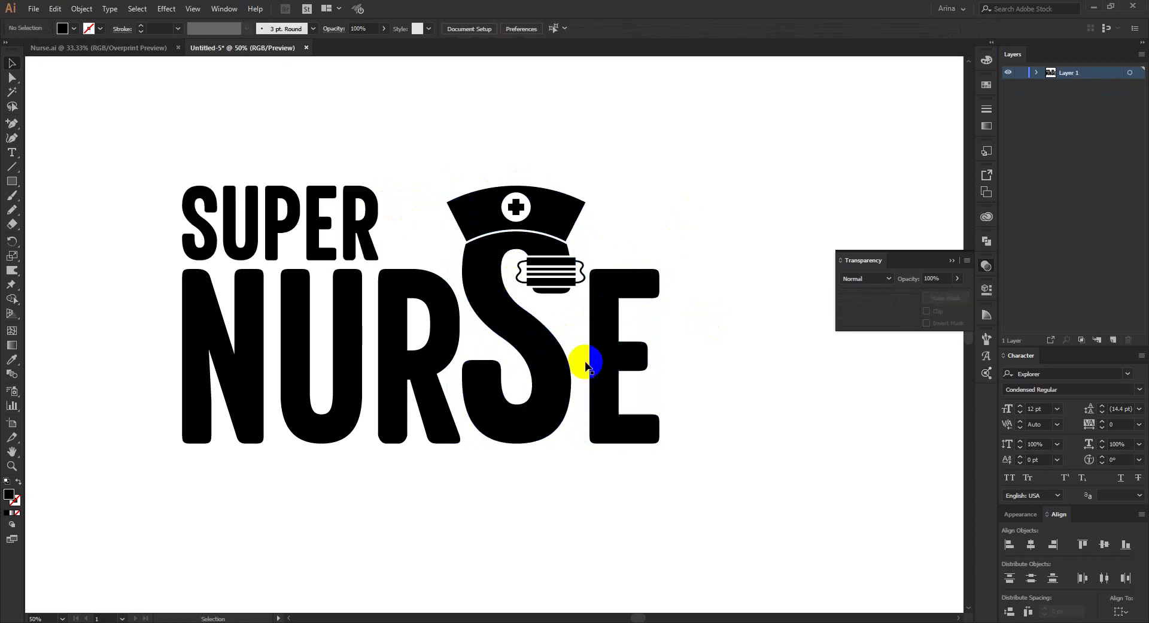
scroll(531, 385, "down", 1)
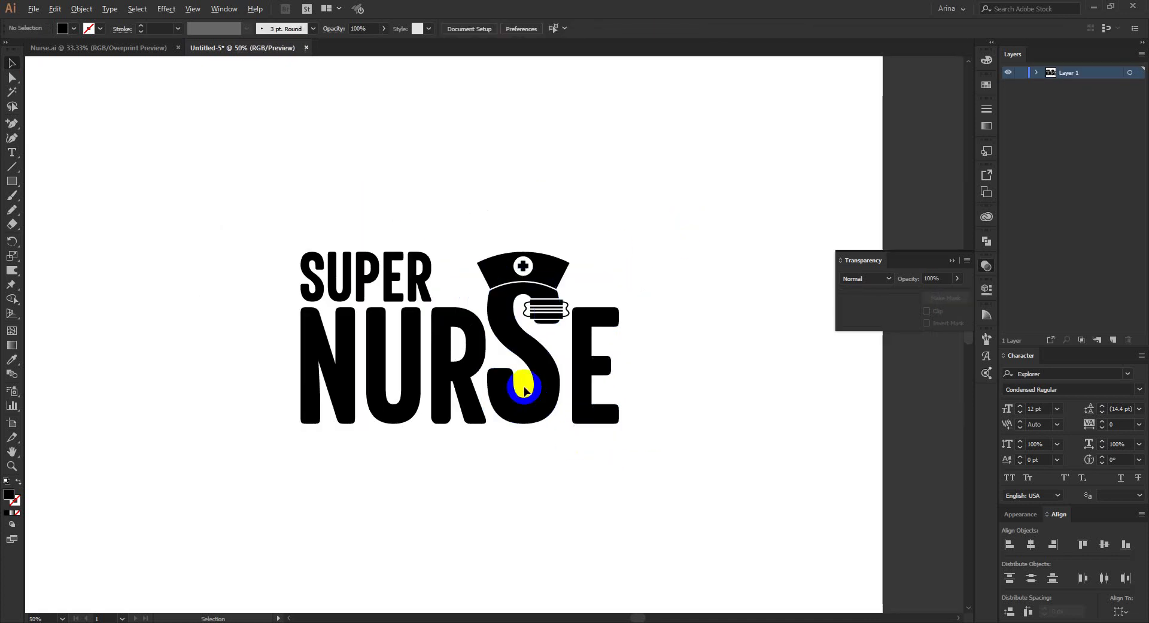
scroll(525, 392, "up", 1)
left_click(377, 226)
left_click_drag(387, 221, 443, 221)
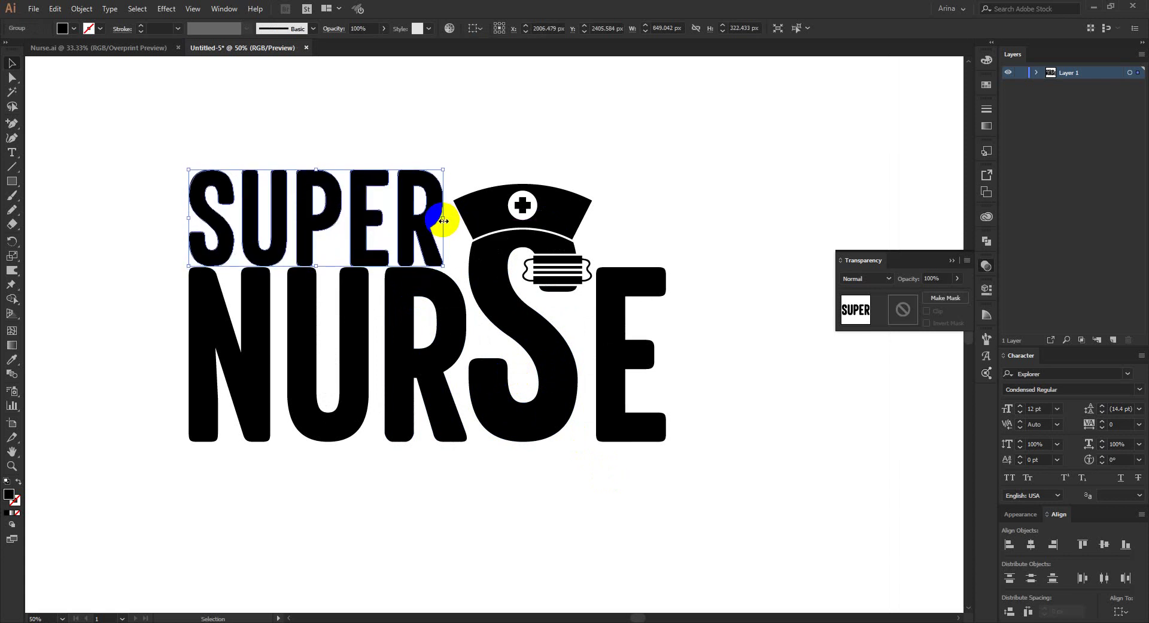
key("Up")
key("Up")
key("Up")
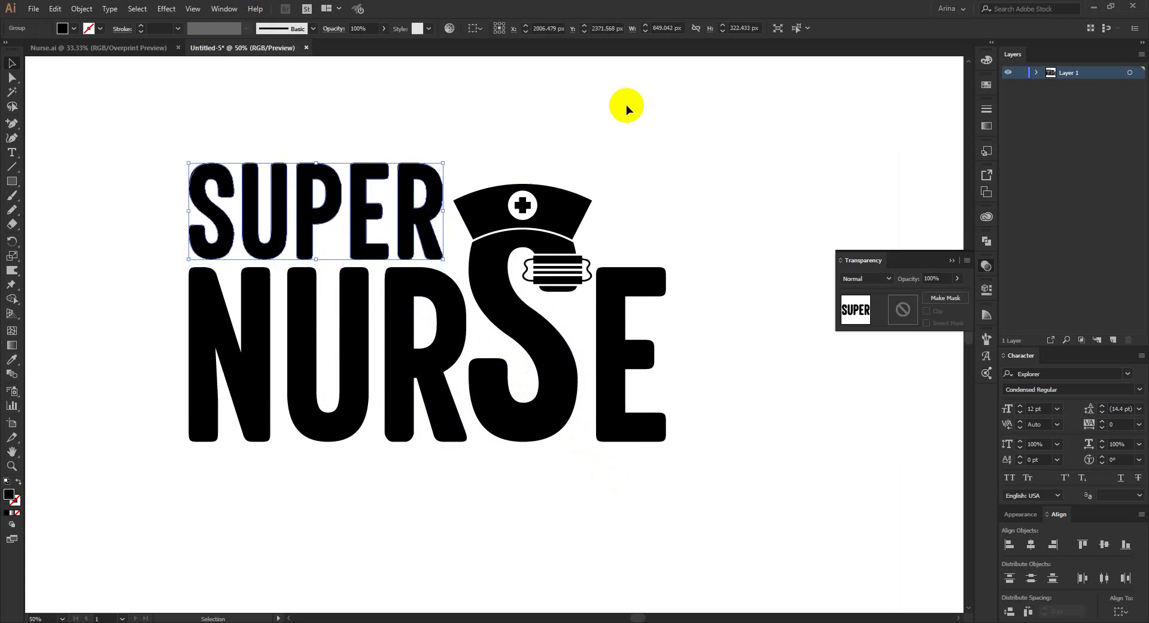
left_click(626, 106)
scroll(559, 321, "down", 1)
scroll(528, 424, "up", 1)
left_click(477, 308)
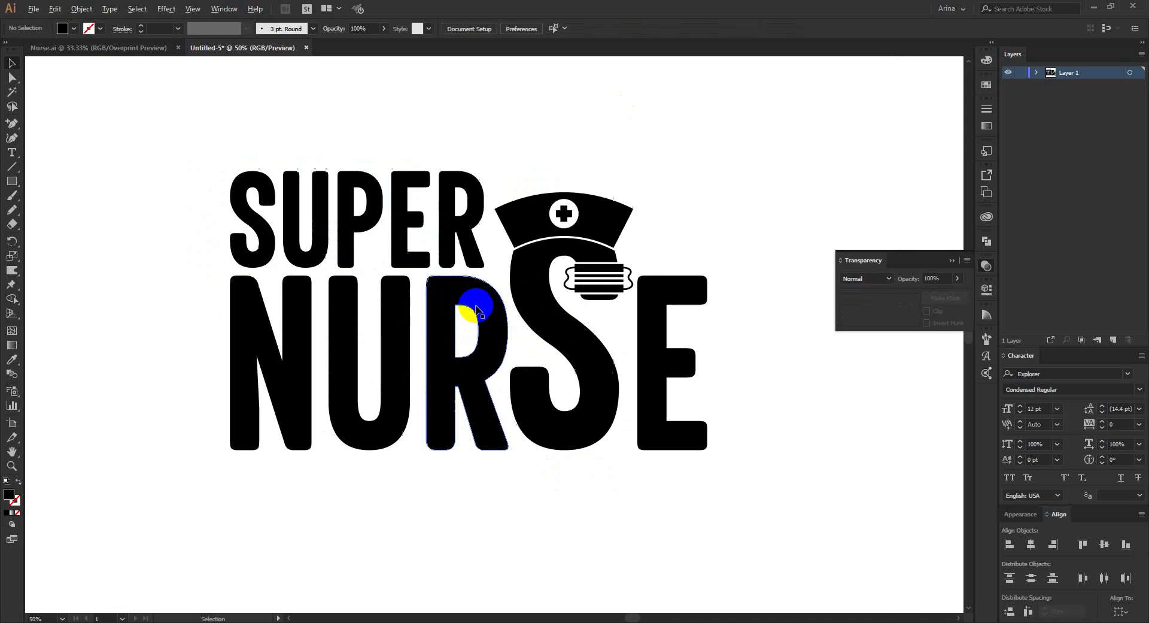
- Undo the SUPER resize, the letter E nudge and the enlargement of the S with its cap and mask, and leave the NURSE group
key("ctrl+z")
key("ctrl+z")
key("ctrl+z")
key("ctrl+z")
key("ctrl+z")
key("ctrl+z")
key("ctrl+z")
key("ctrl+z")
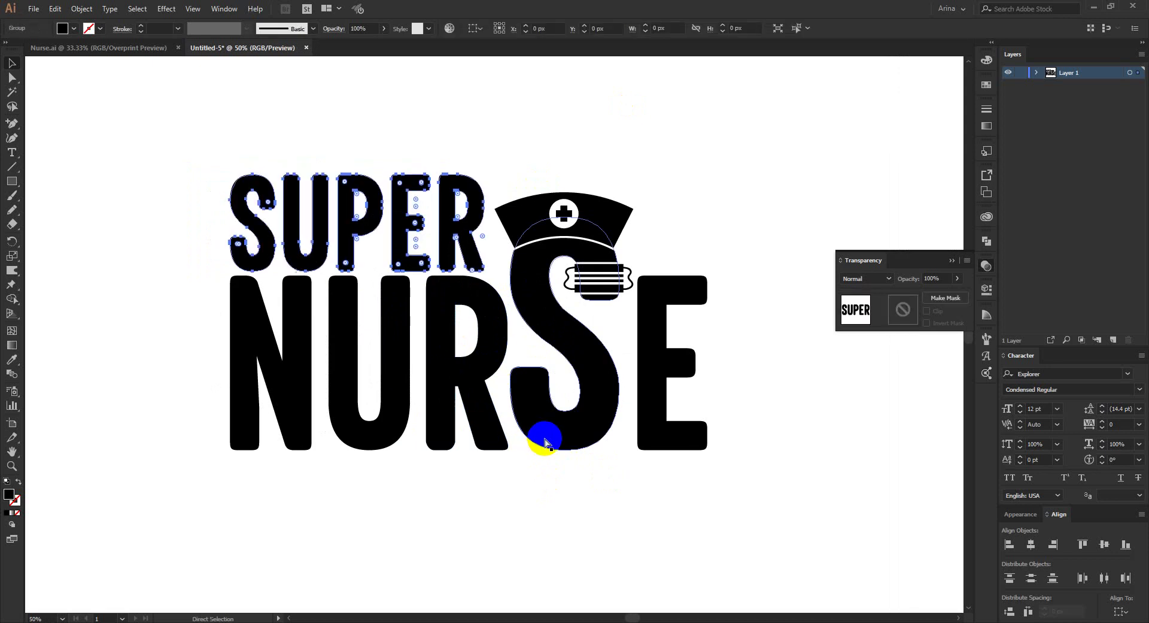
key("Left")
key("Left")
key("Left")
key("Left")
key("Left")
key("Left")
key("Left")
key("Left")
key("ctrl+z")
key("ctrl+z")
key("ctrl+z")
left_click(620, 514)
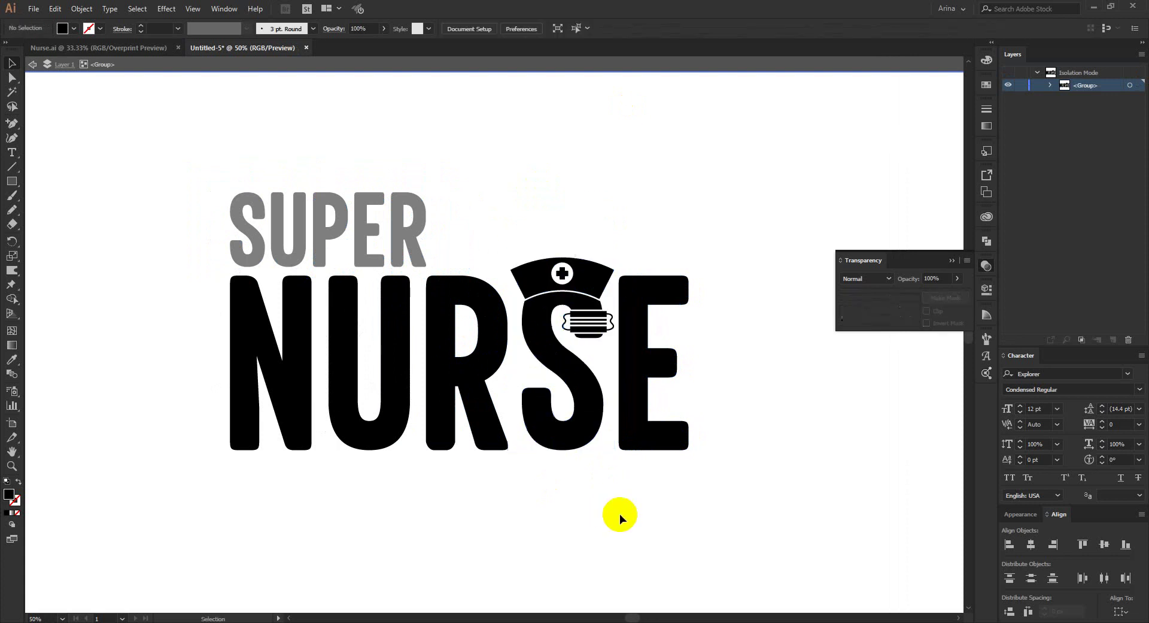
double_click(620, 513)
left_click(413, 246)
left_click(469, 231)
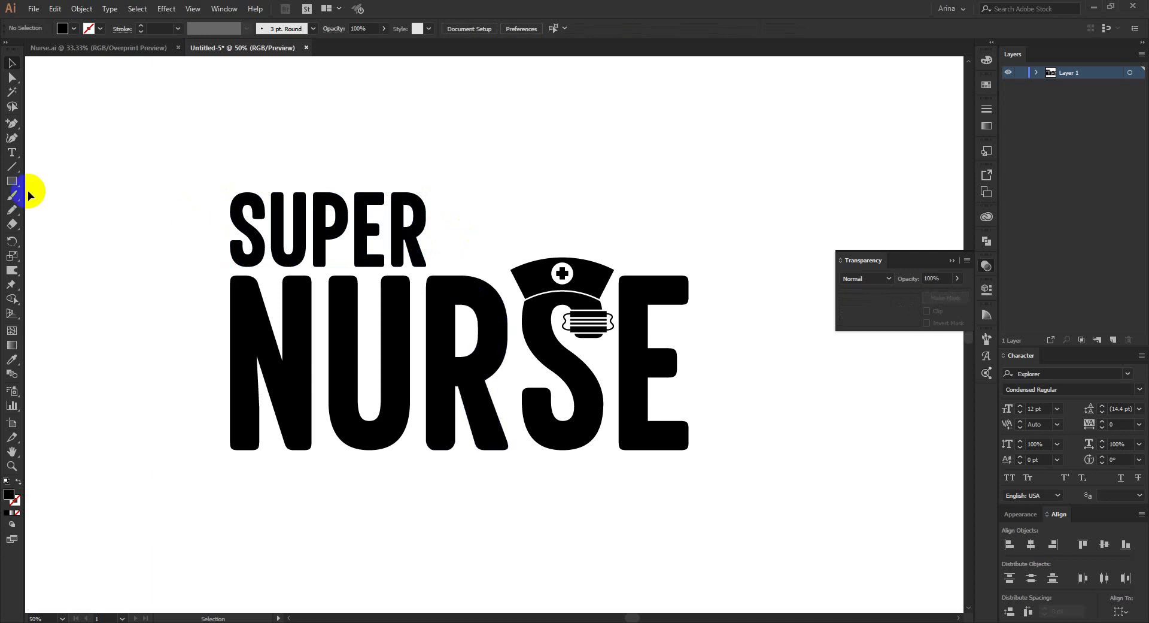
- Draw a black rectangle about 2220 by 1550 px around the lettering, placed behind it as a locked background
left_click(12, 180)
left_click_drag(124, 109, 790, 574)
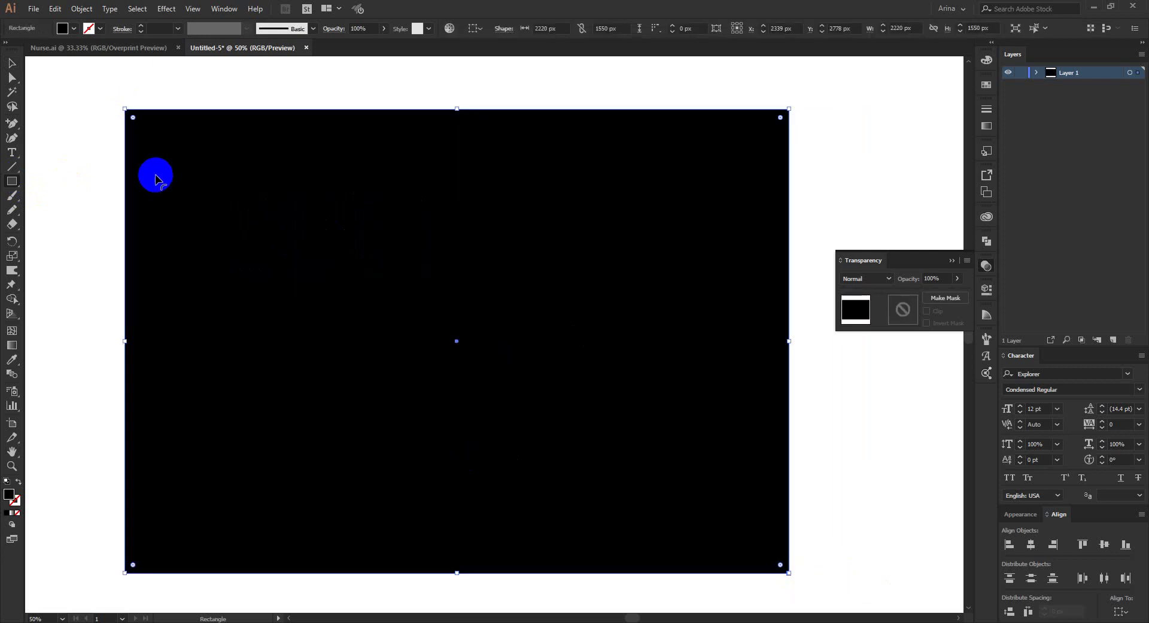
key("ctrl+x")
key("ctrl+b")
key("v")
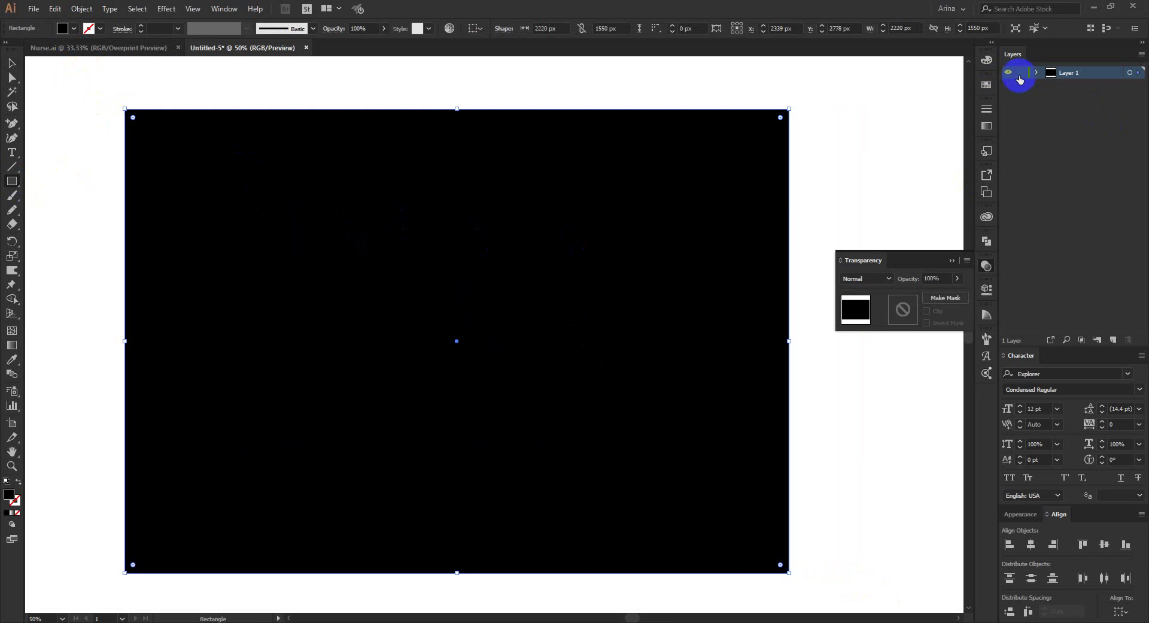
left_click(1036, 72)
left_click(1022, 110)
- Fill the word SUPER with the bright pink swatch
left_click(632, 295)
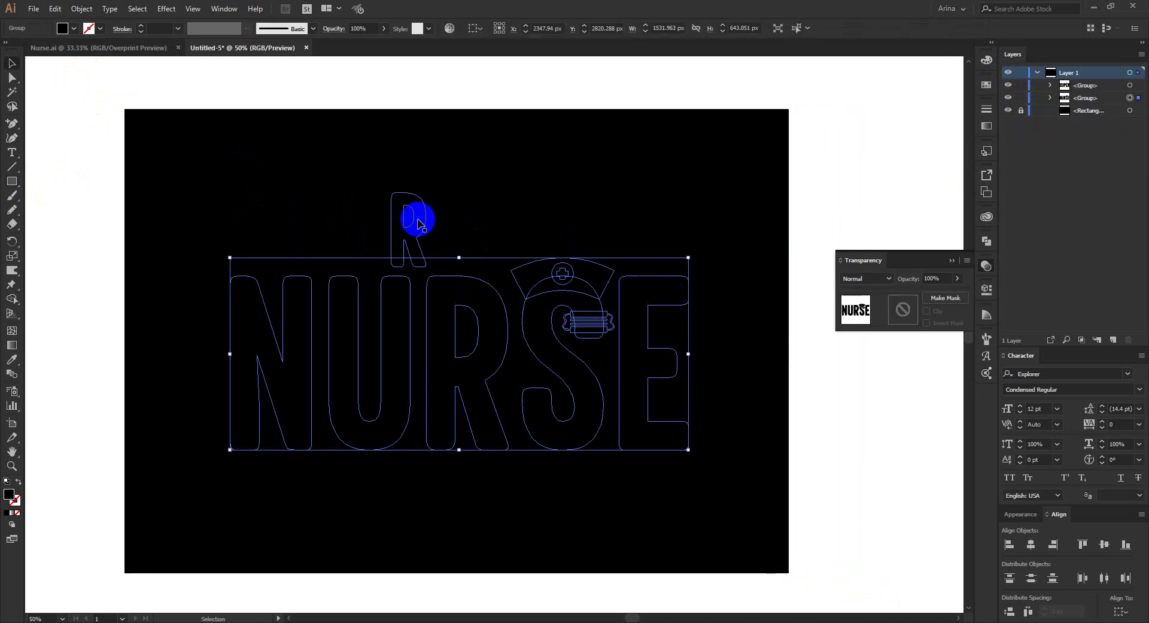
left_click(424, 219)
left_click(73, 28)
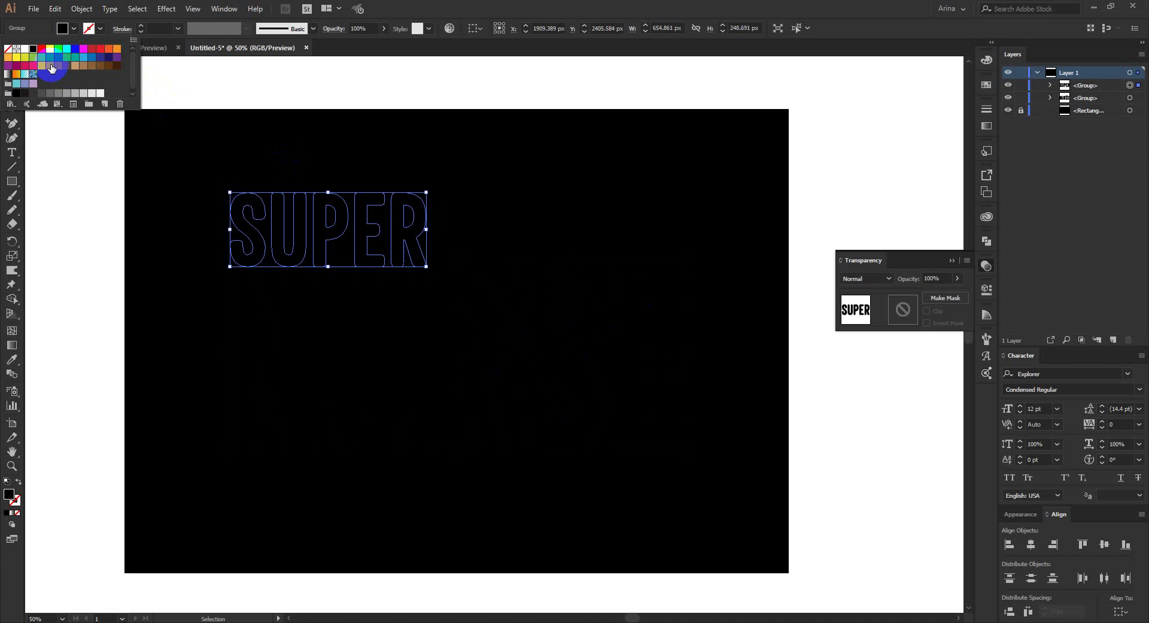
left_click(34, 68)
left_click(345, 93)
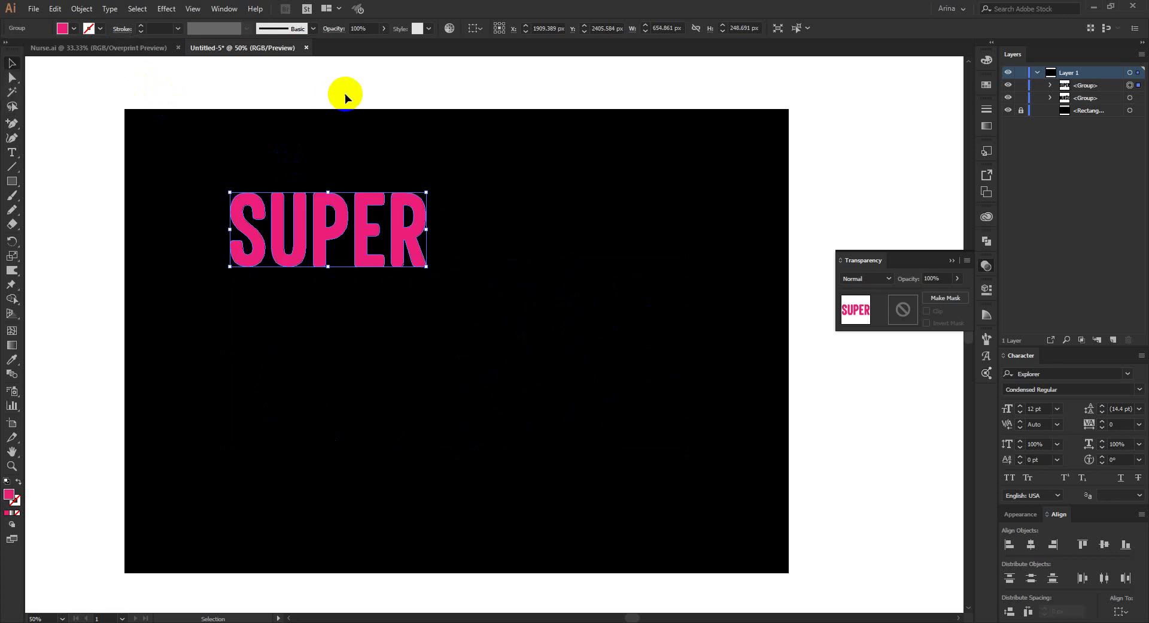
left_click(345, 94)
- Isolate the NURSE group and try the bright pink fill on the nurse cap and face mask
double_click(454, 289)
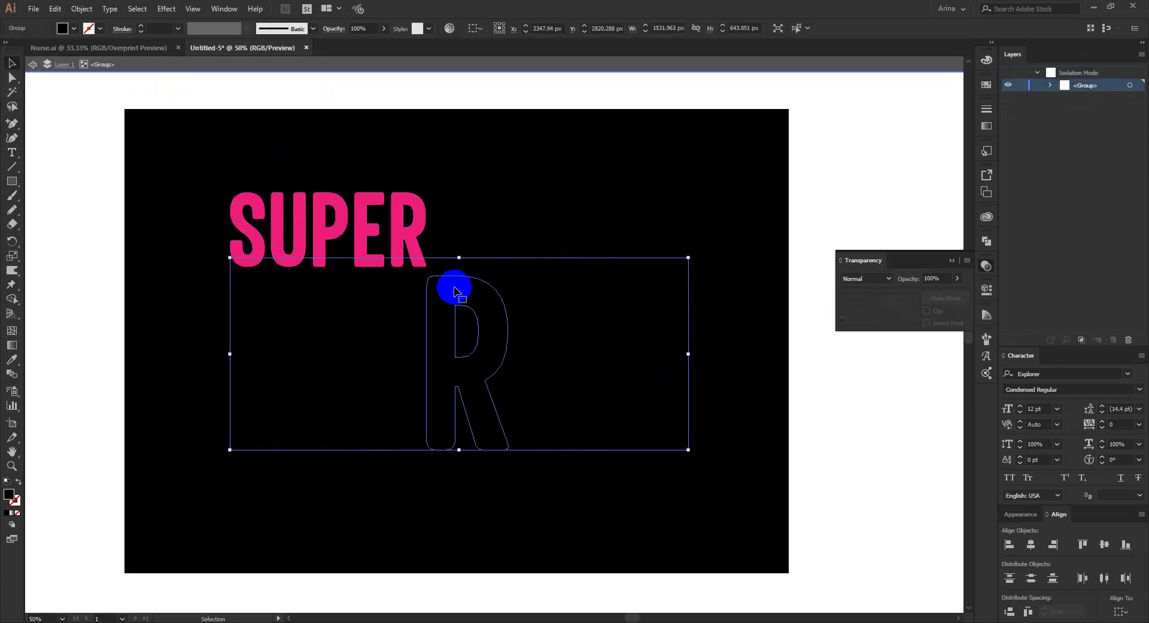
left_click(559, 285)
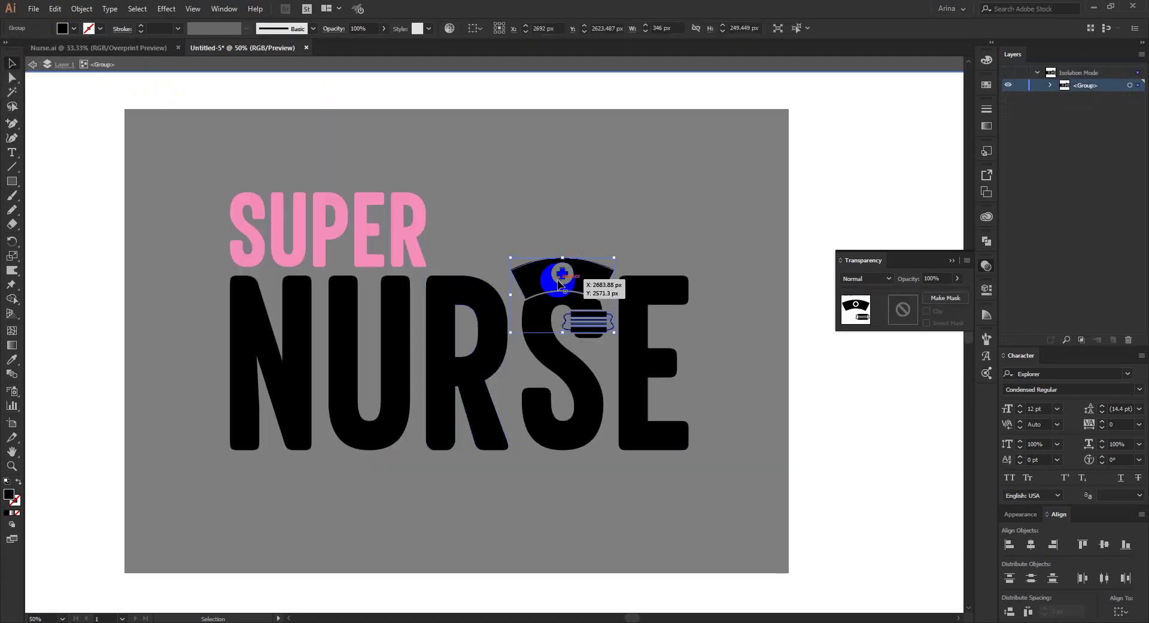
left_click(72, 30)
left_click(31, 72)
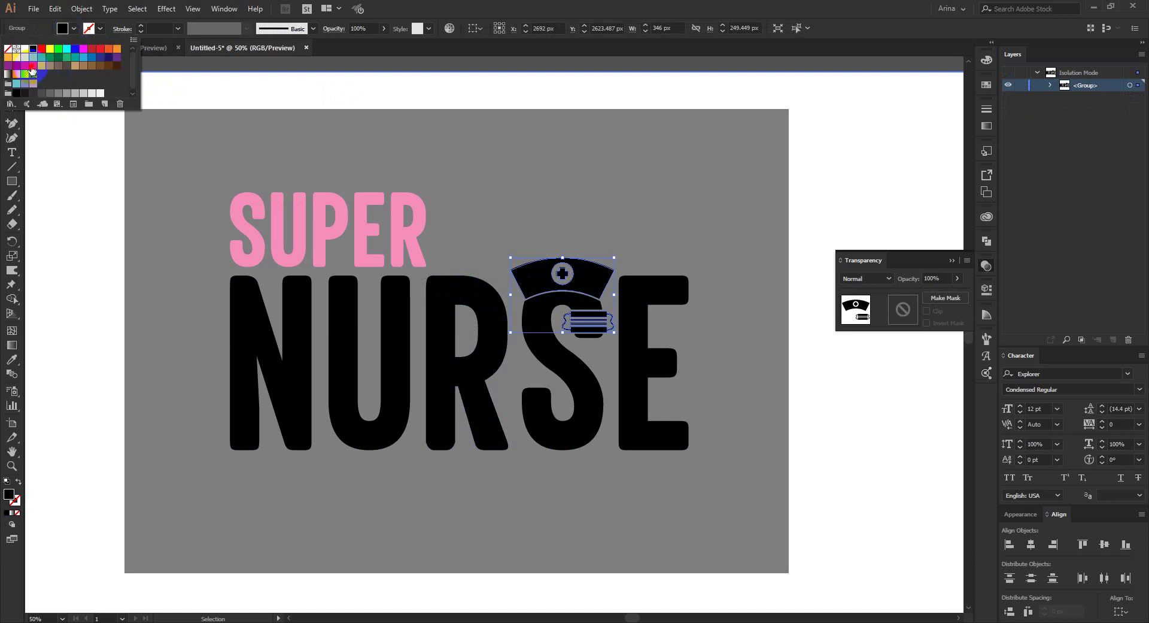
left_click(72, 159)
left_click(611, 173)
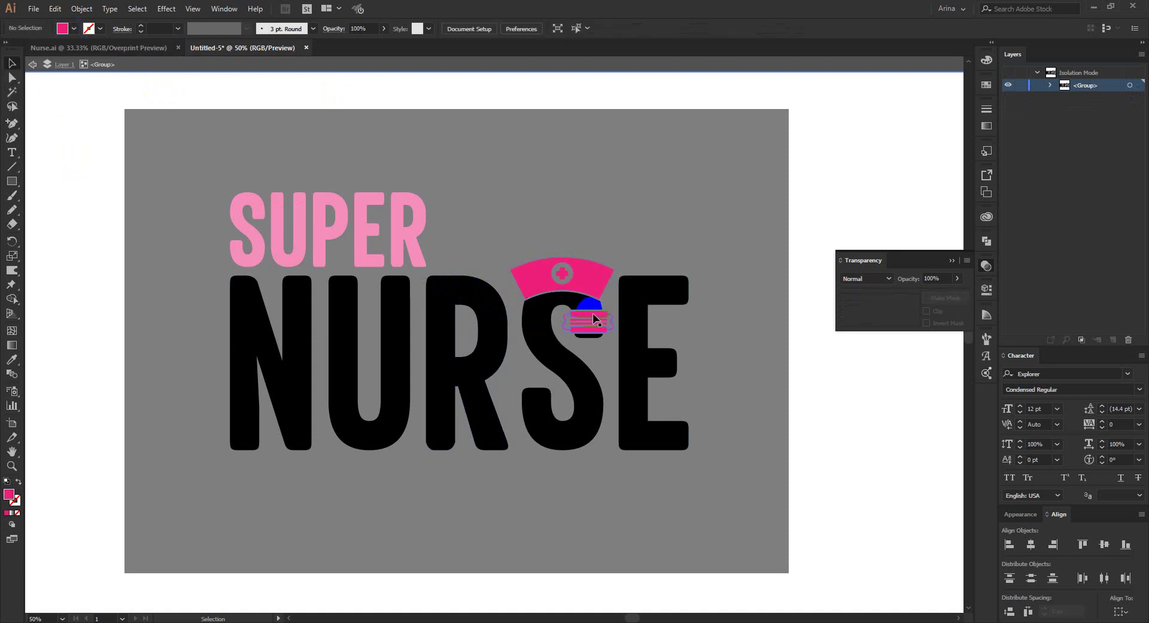
- Fill the nurse cap and face mask with the light teal-blue swatch
left_click(595, 319)
left_click(74, 28)
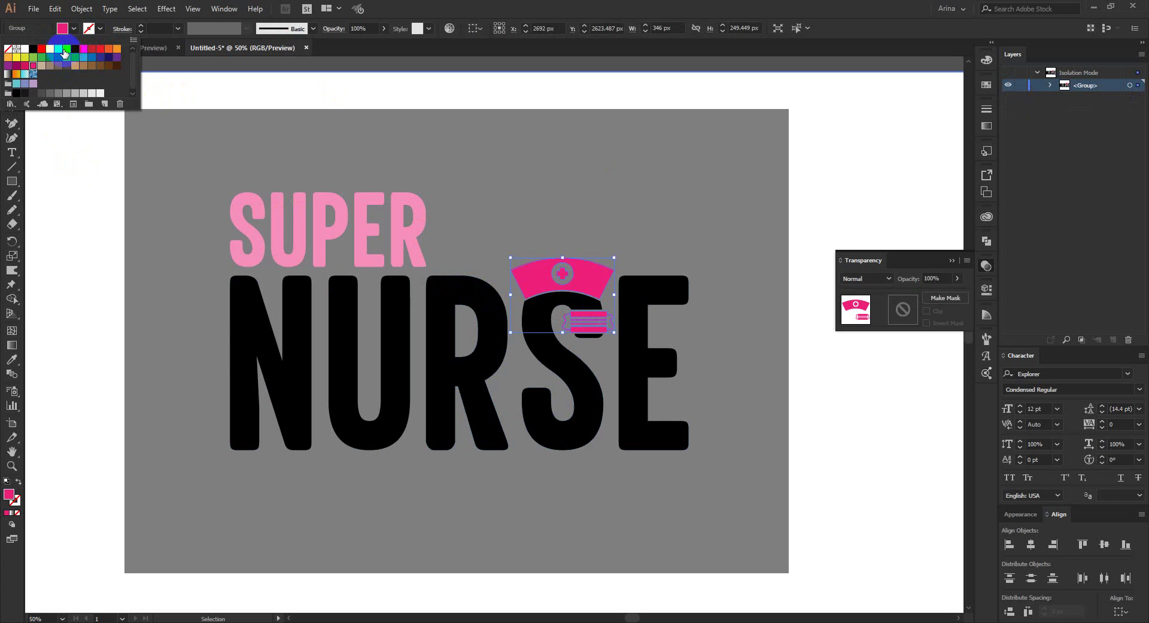
left_click(16, 85)
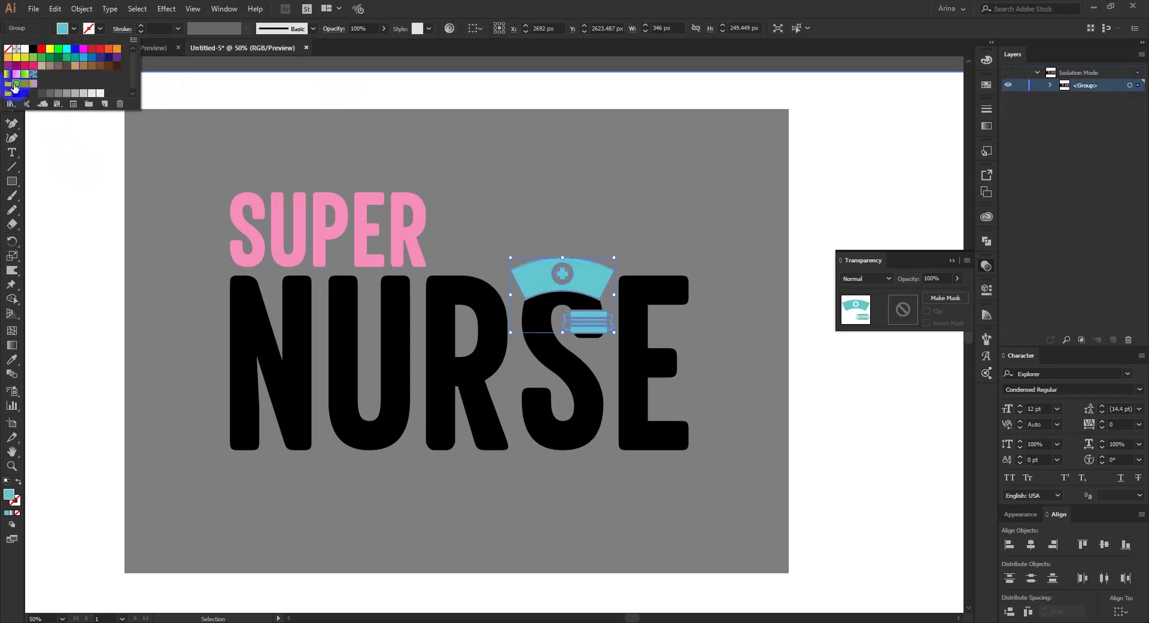
left_click(435, 105)
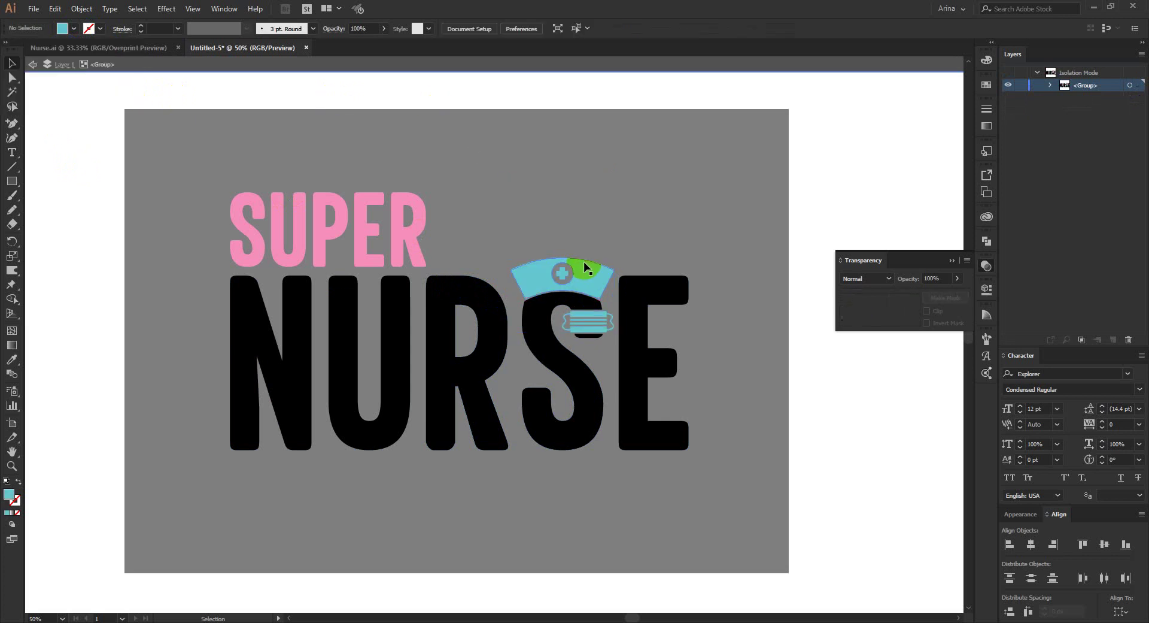
double_click(592, 280)
left_click(591, 280)
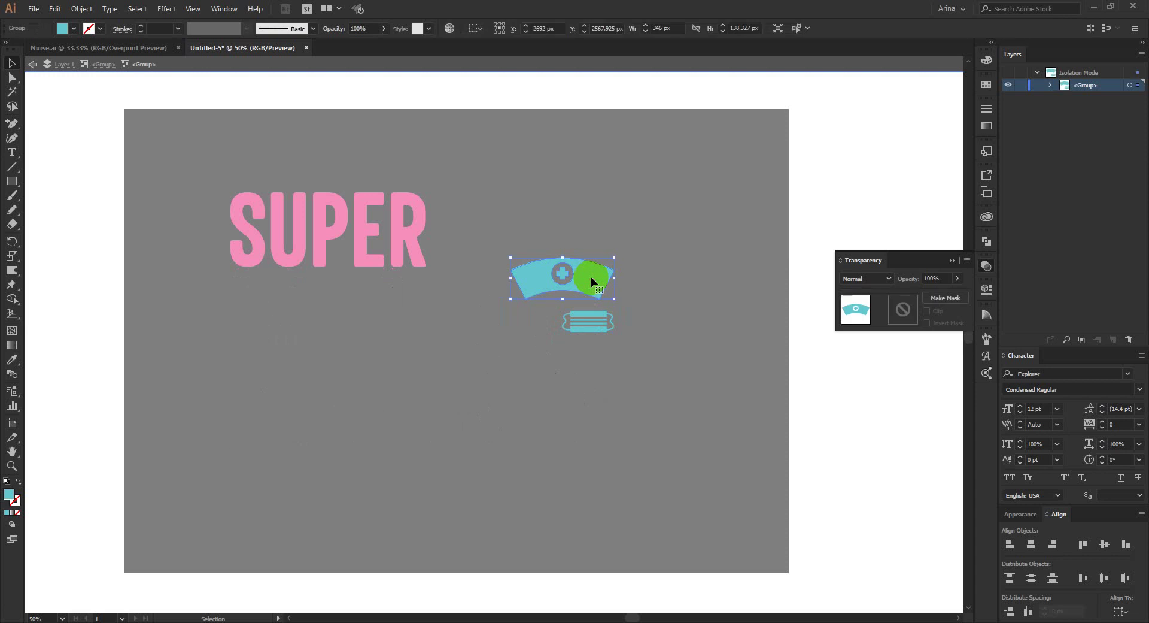
left_click_drag(591, 280, 566, 276)
left_click(334, 144)
double_click(539, 171)
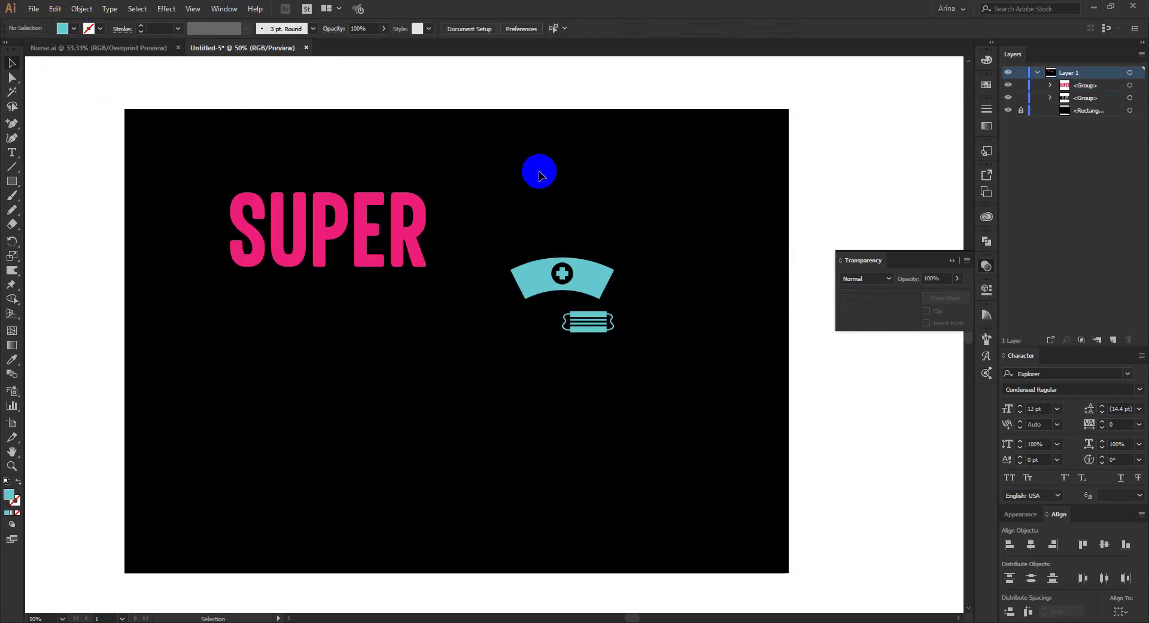
- Inside the NURSE group, fill the letters N, U, R and E with the same bright pink as SUPER
double_click(528, 323)
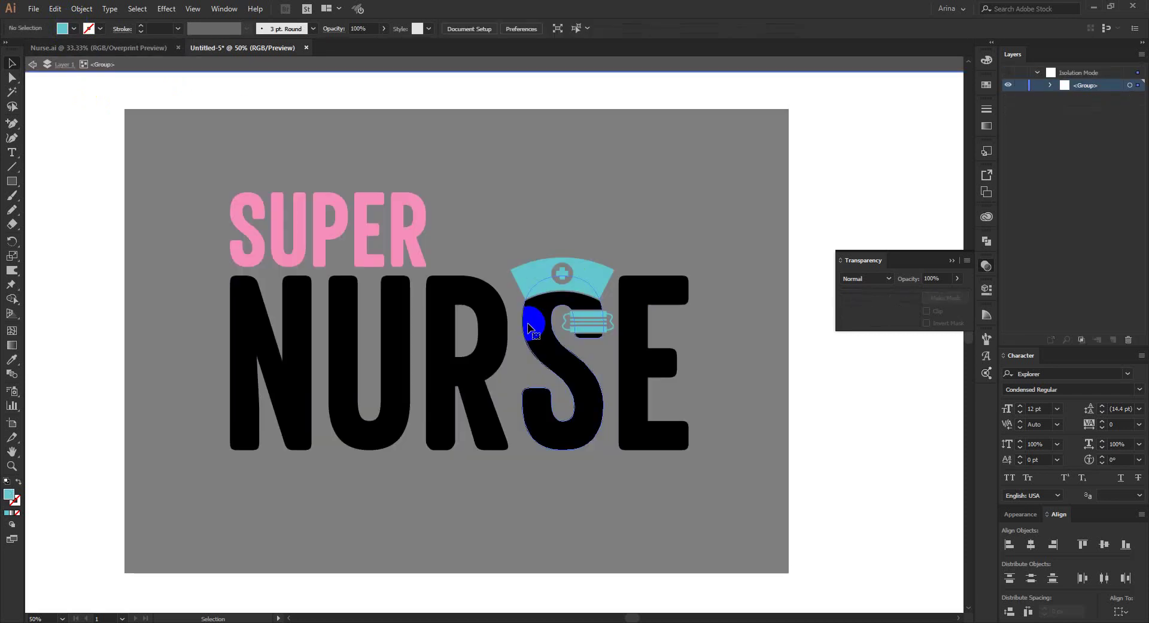
left_click(528, 324)
left_click(503, 324)
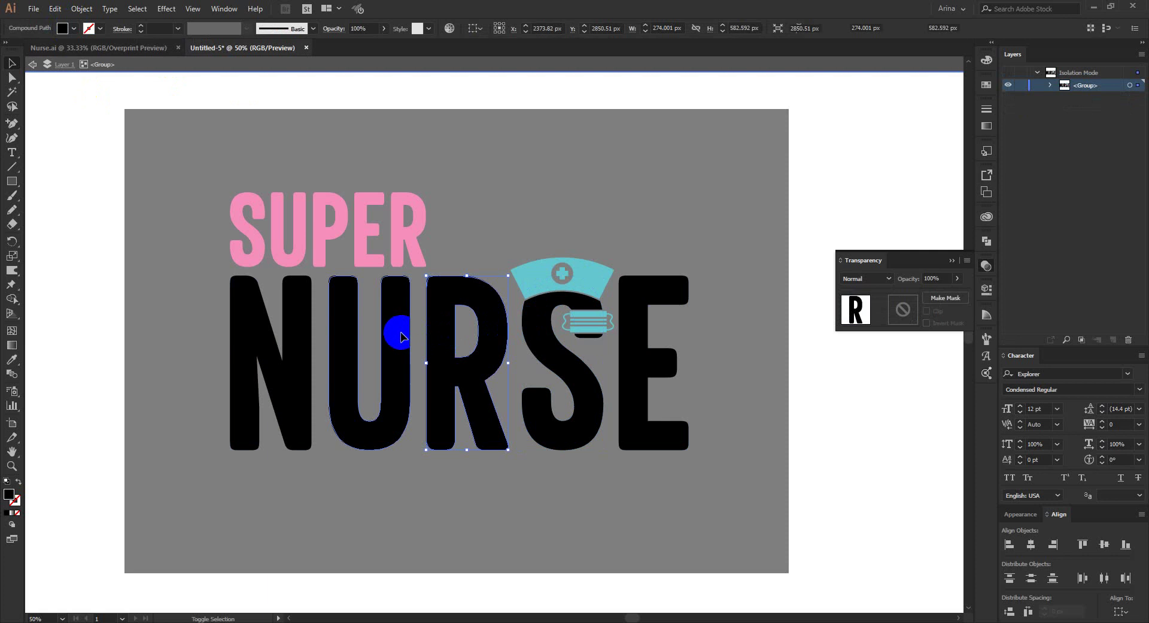
left_click(346, 326, "shift")
left_click(298, 333, "shift")
left_click(635, 346, "shift")
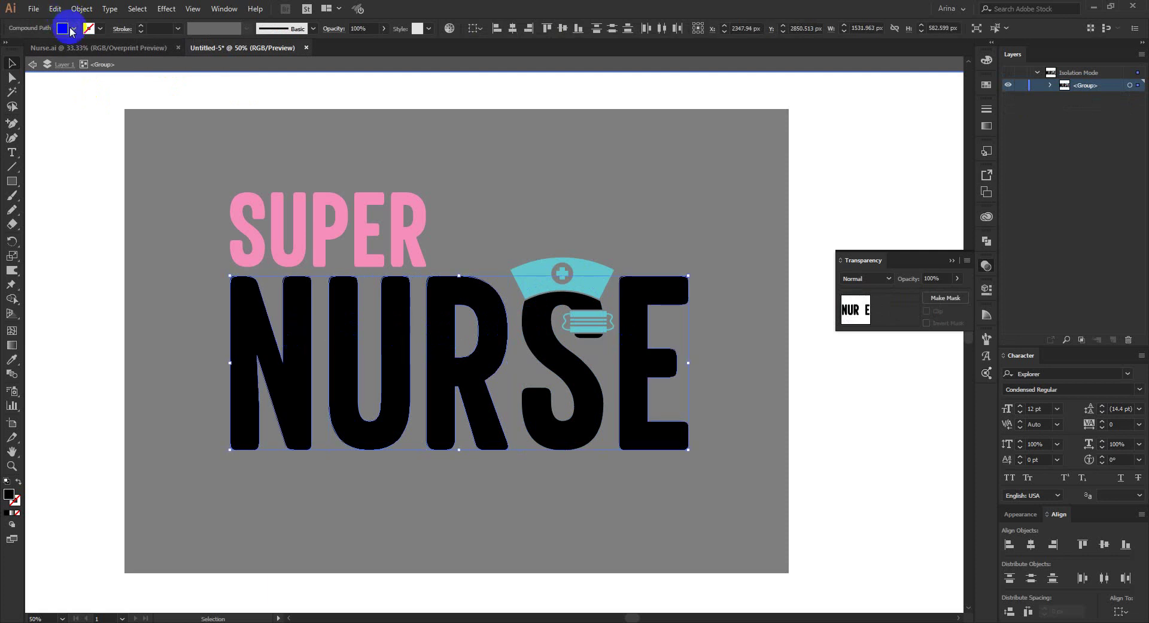
left_click(63, 28)
left_click(33, 65)
left_click(586, 196)
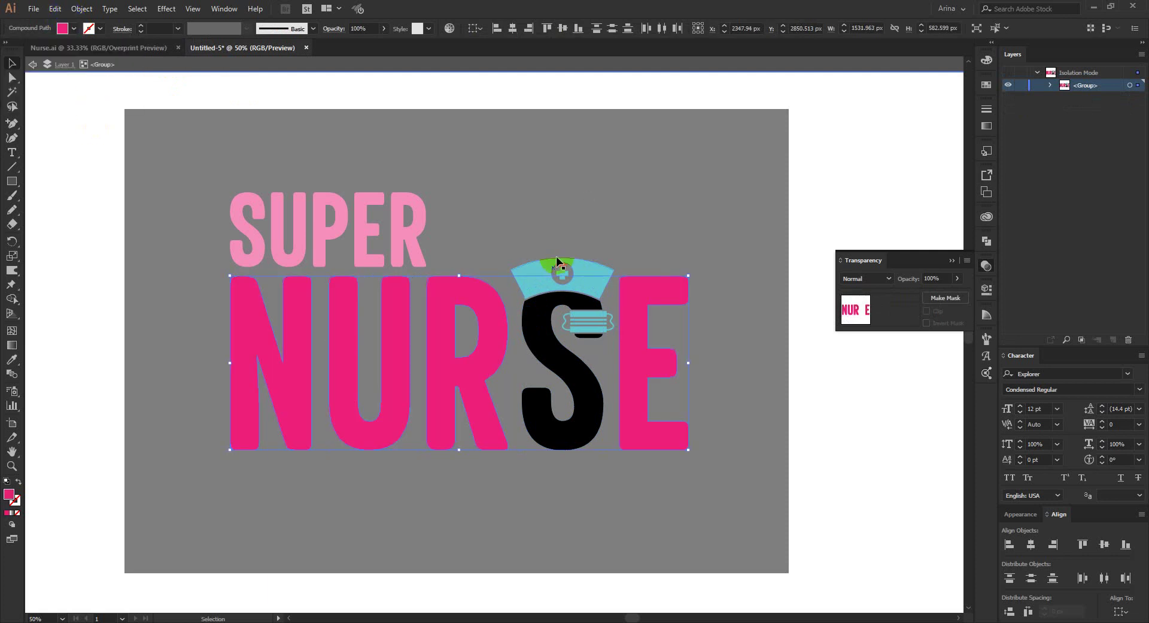
- Fill the masked letter S with the same bright pink and leave the NURSE group
left_click(537, 318)
left_click(71, 28)
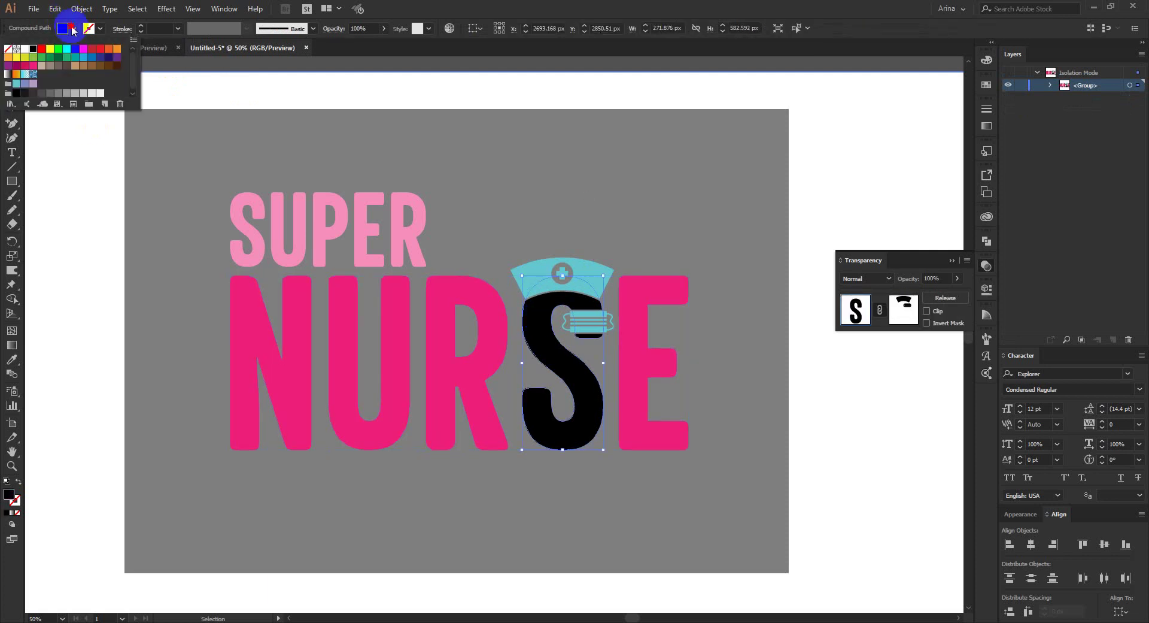
left_click(31, 62)
double_click(505, 167)
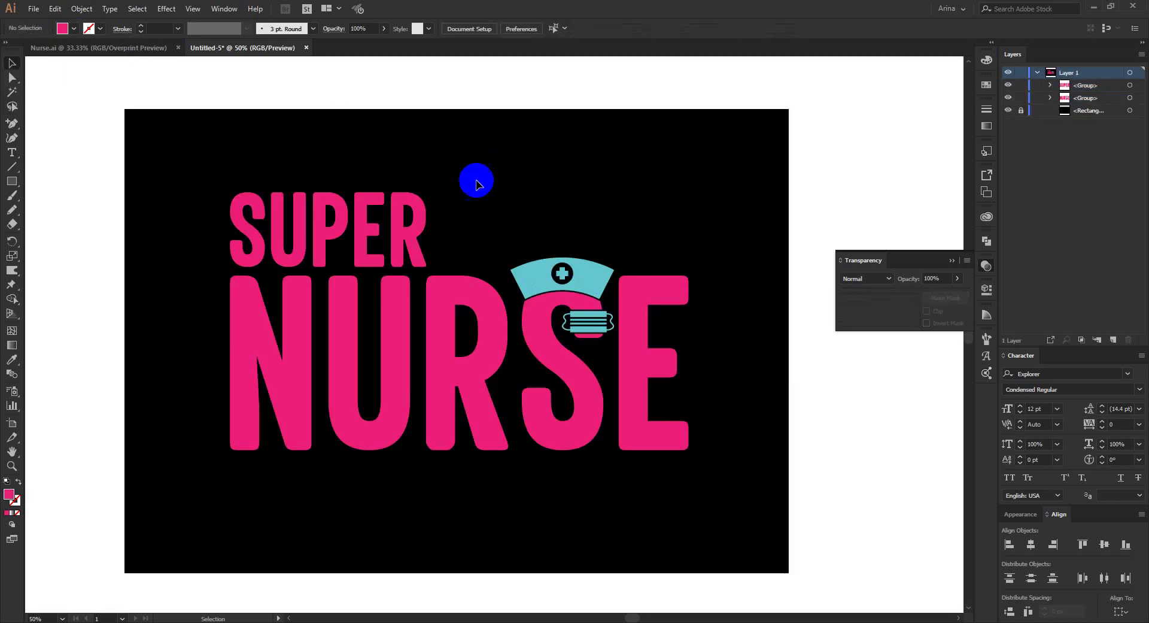
scroll(446, 181, "down", 1)
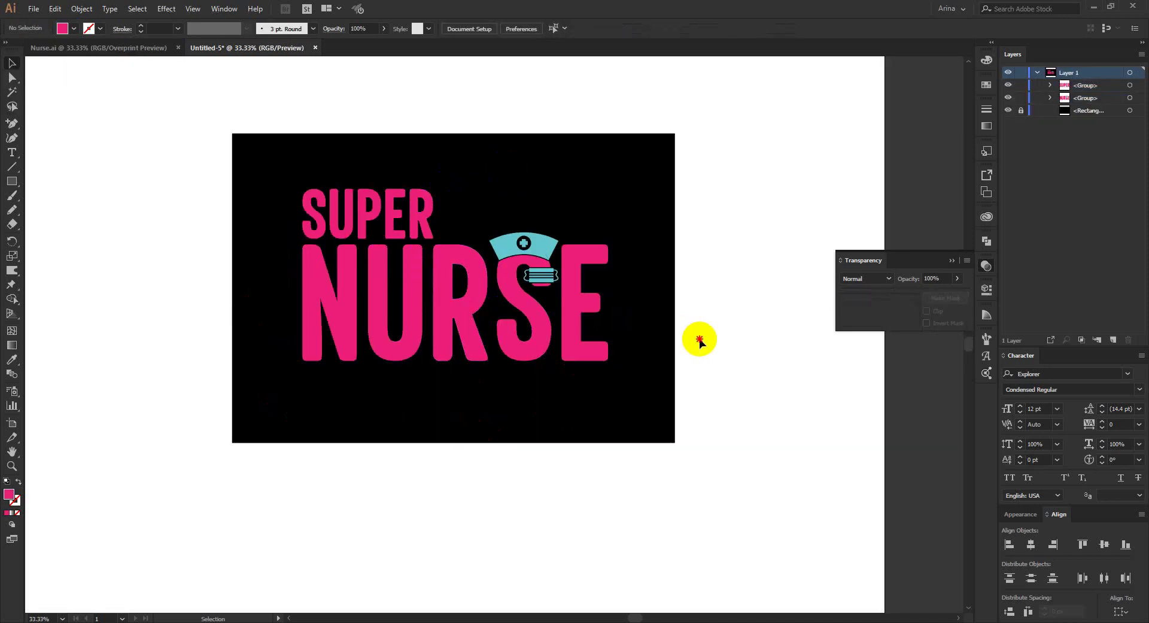
scroll(427, 245, "up", 1)
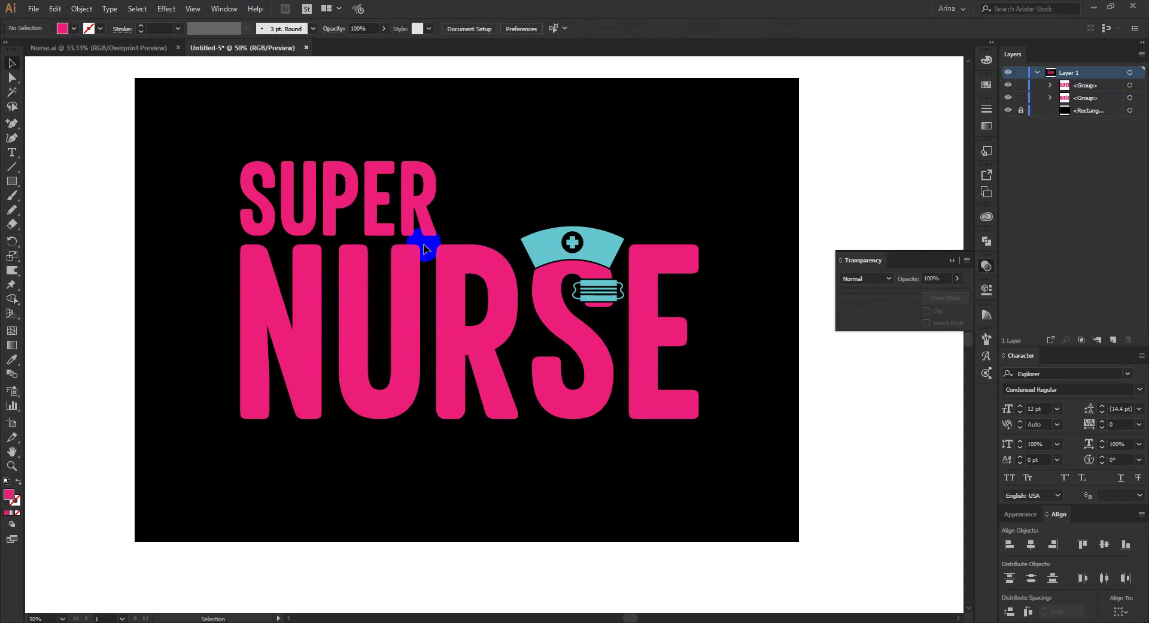
scroll(424, 248, "up", 1)
scroll(423, 248, "up", 1)
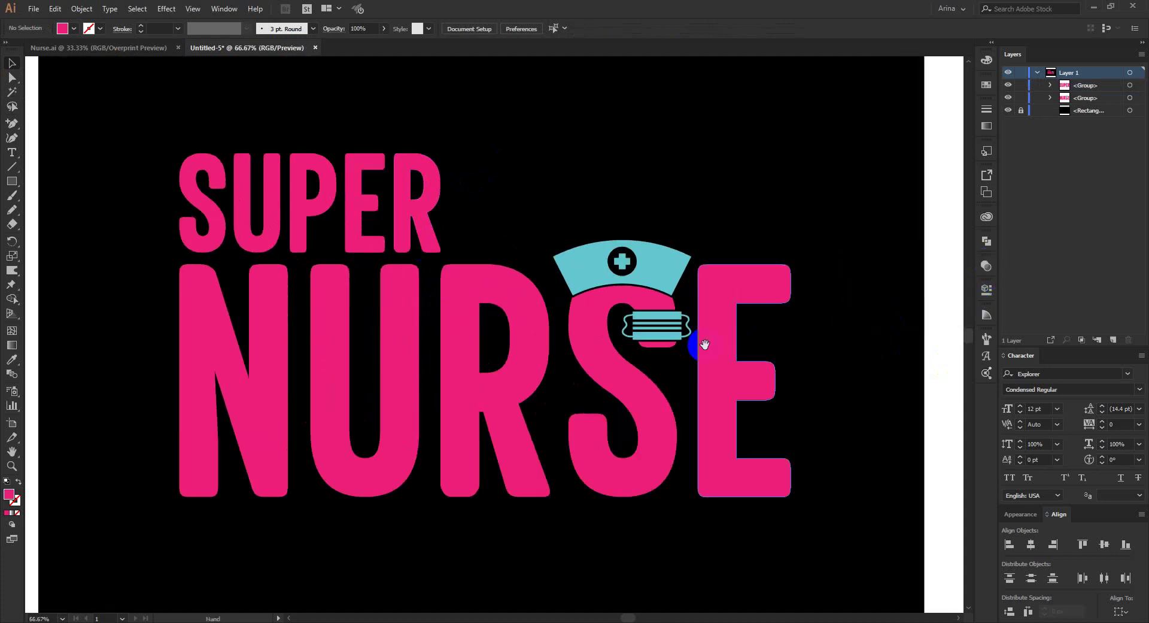
left_click_drag(694, 338, 725, 346)
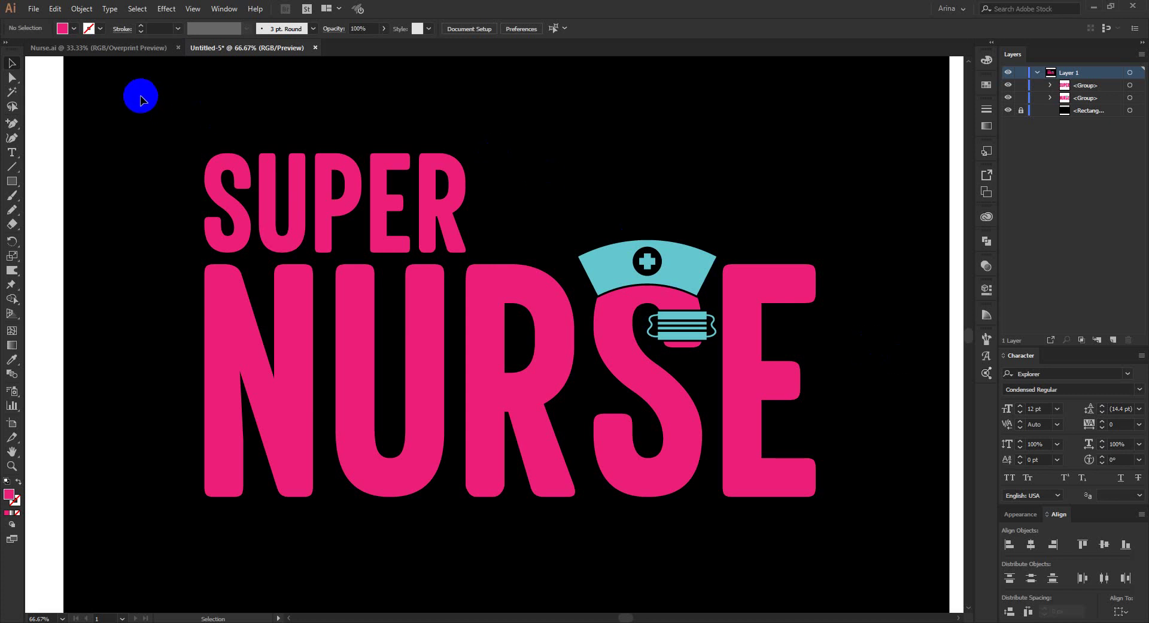
left_click_drag(138, 95, 908, 595)
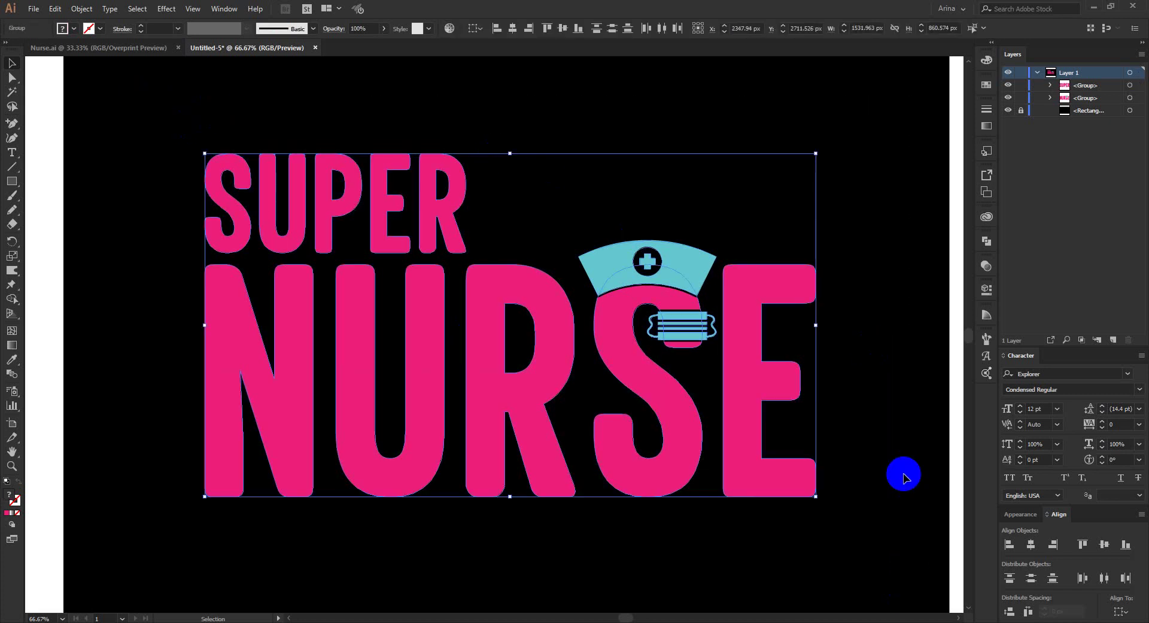
left_click(869, 409)
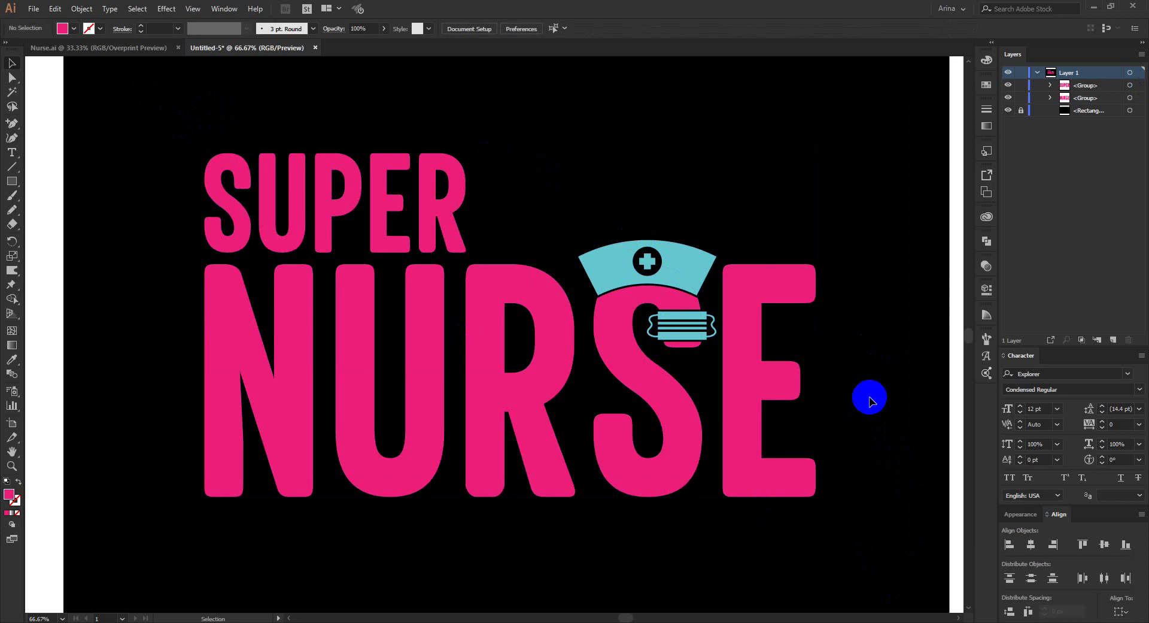